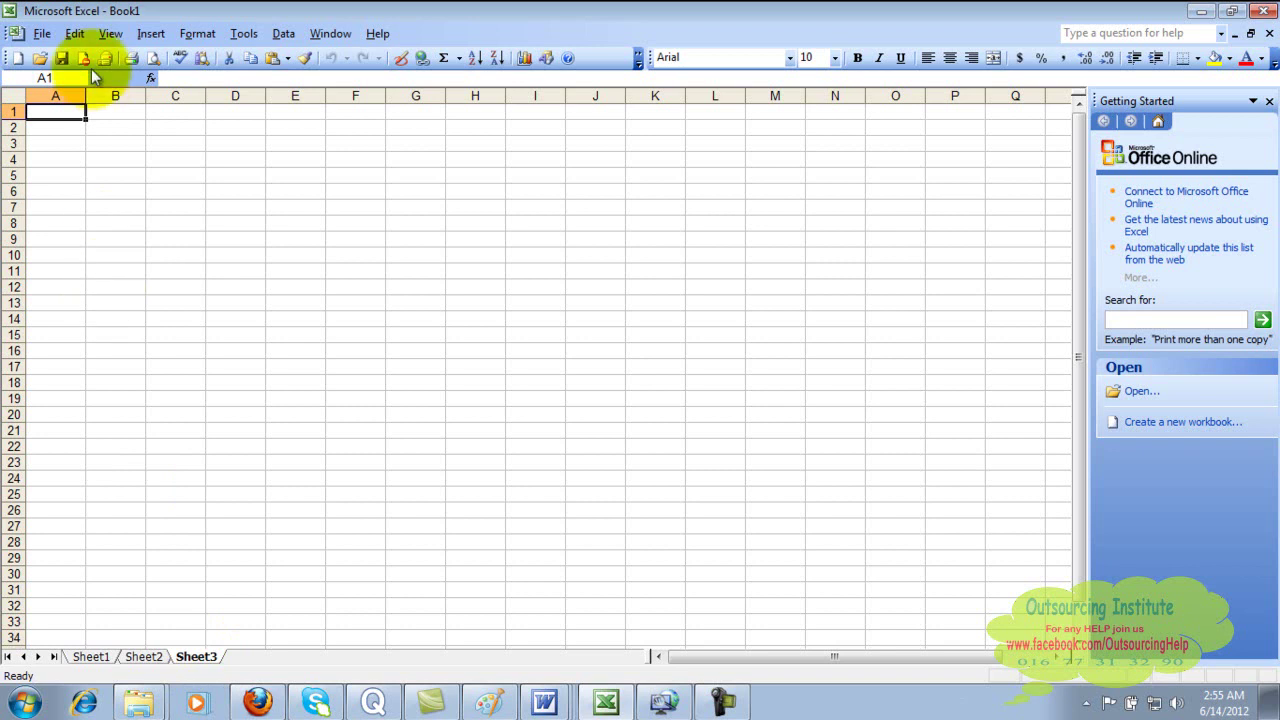
- Widen column A on Sheet3 to about 61.57 (436 pixels) to fit long links
left_click_drag(84, 90, 527, 131)
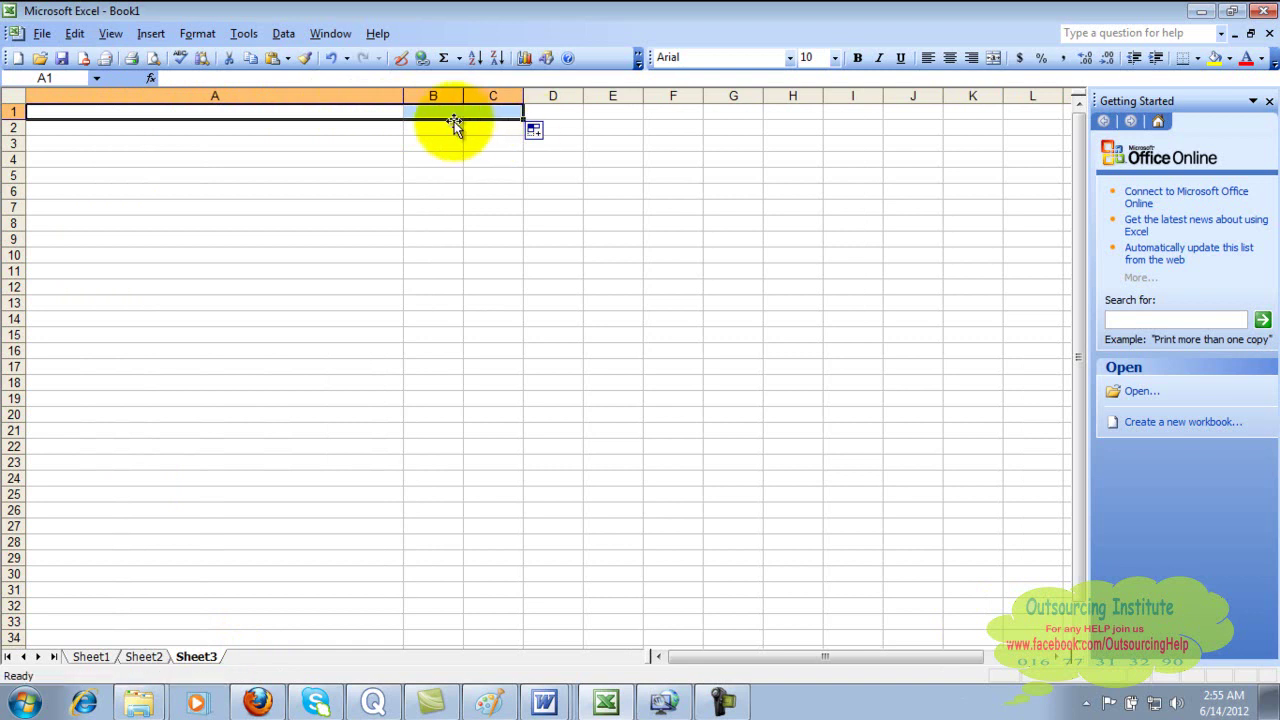
left_click_drag(402, 99, 626, 99)
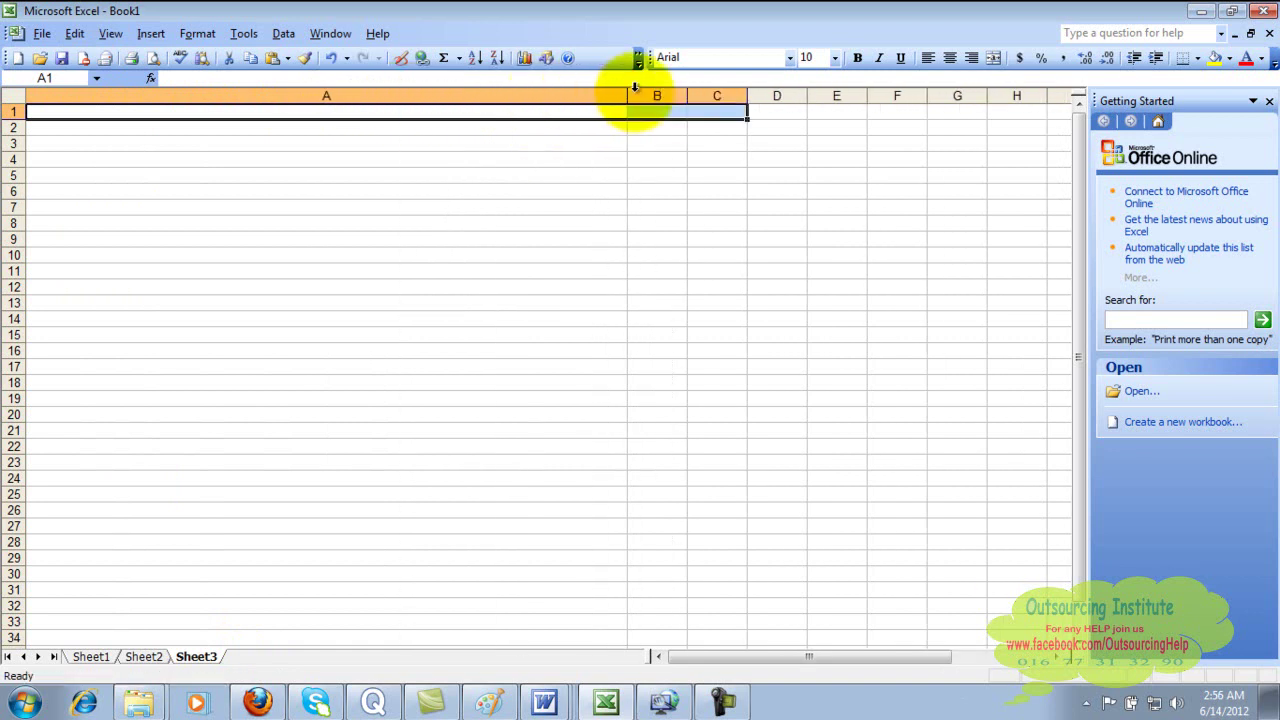
left_click_drag(627, 101, 434, 98)
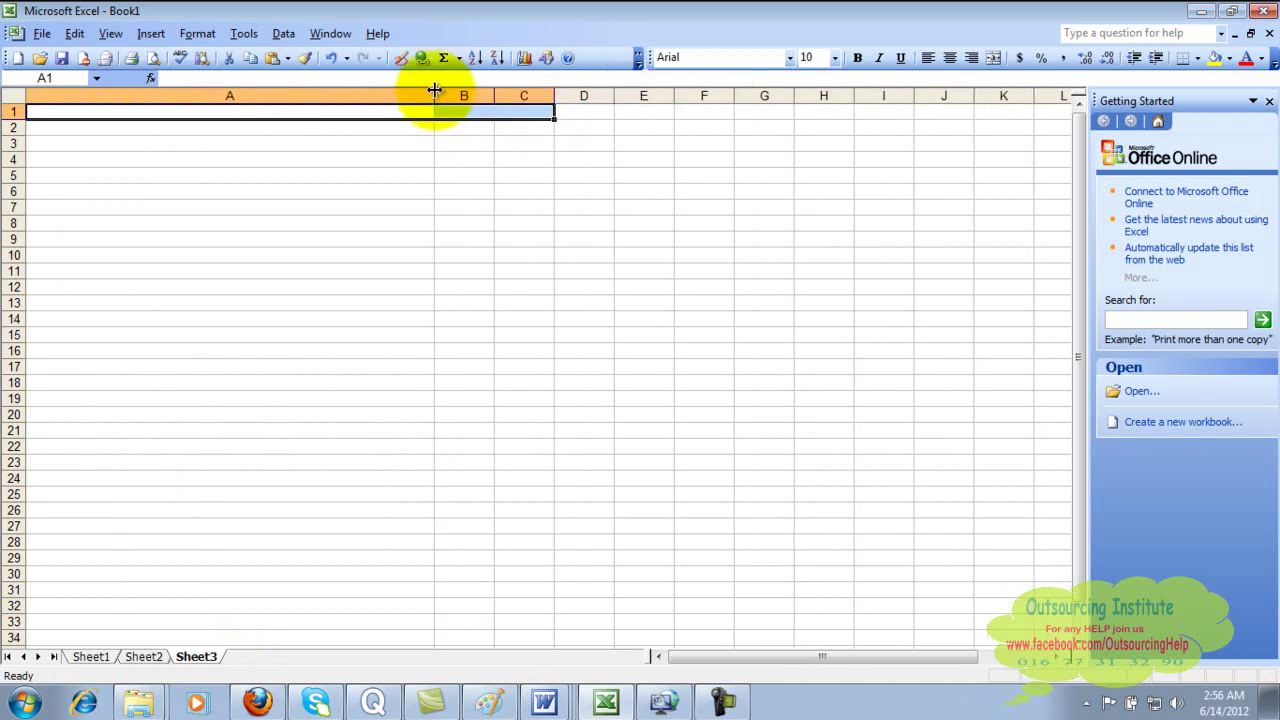
- Copy the ArticlesBase new-article page address from Firefox's address bar, then return to Excel
left_click(270, 701)
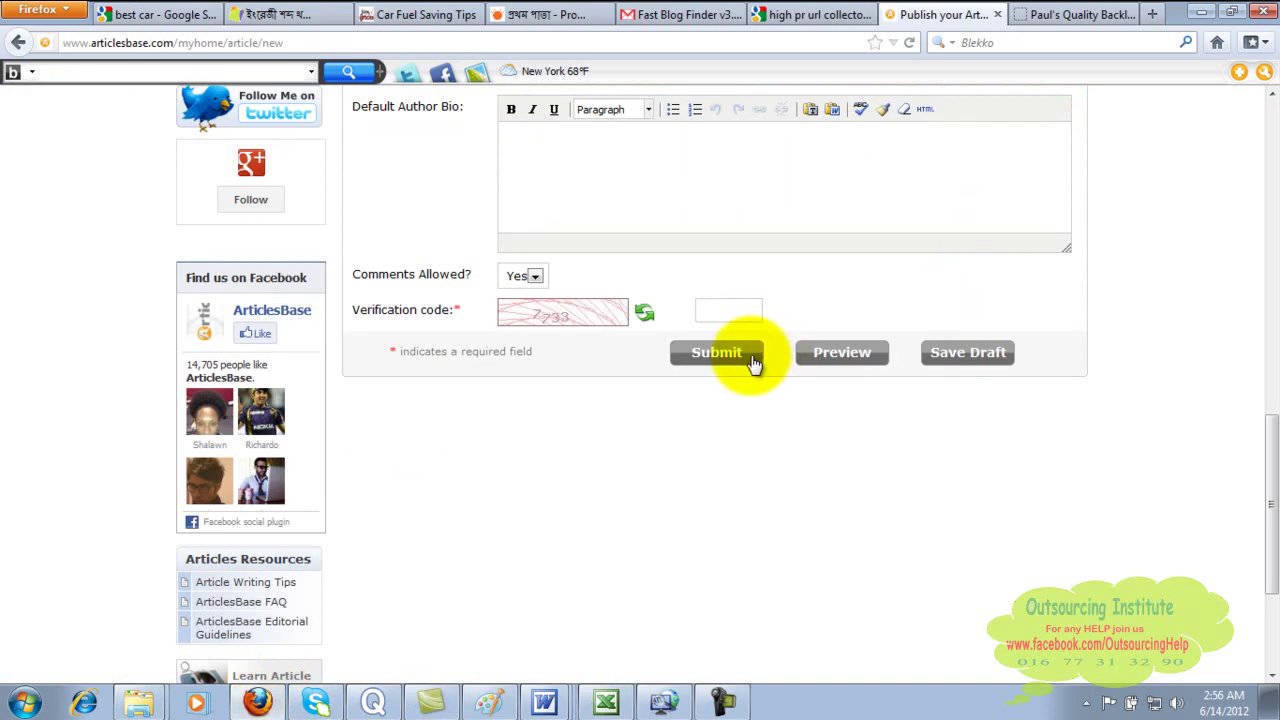
left_click(732, 309)
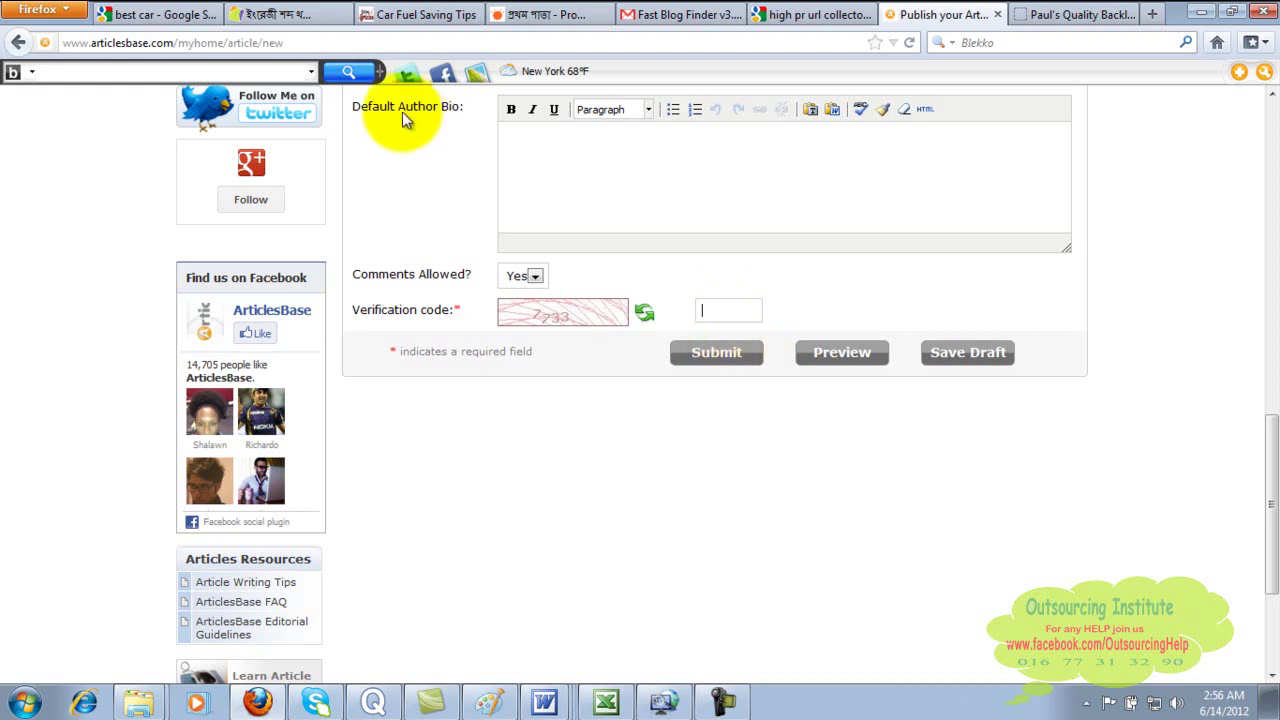
left_click(280, 40)
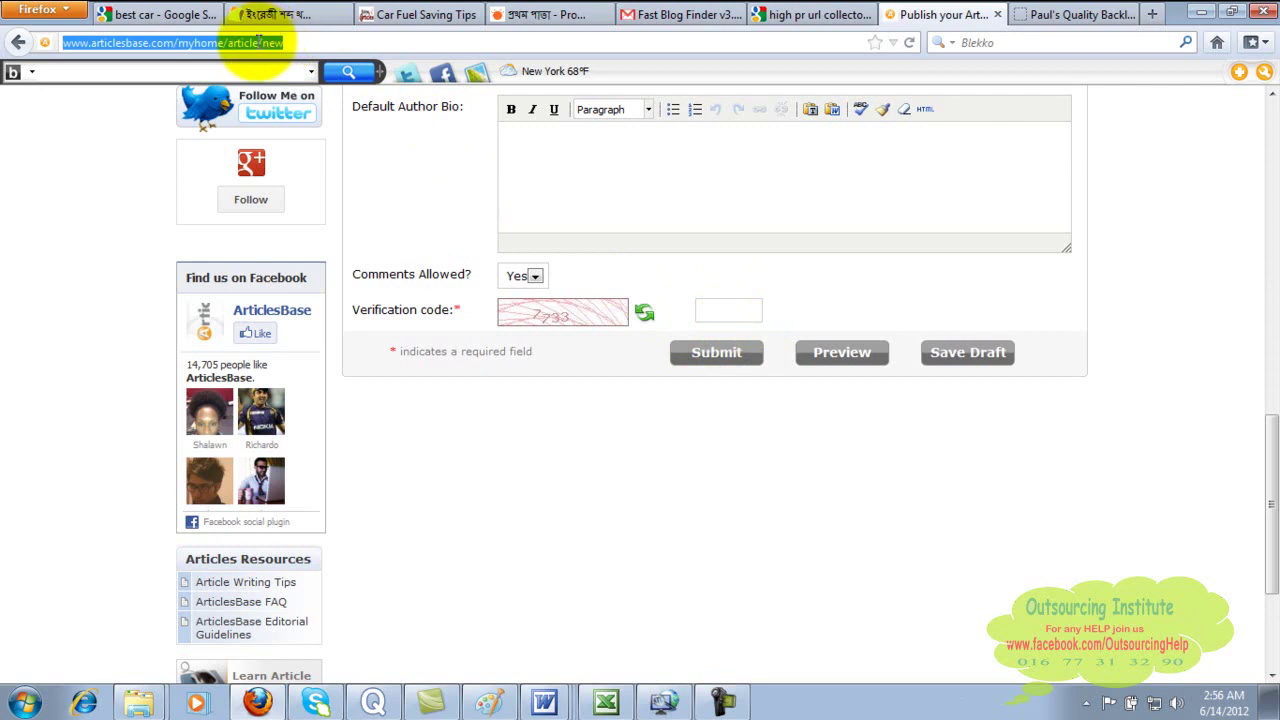
right_click(258, 42)
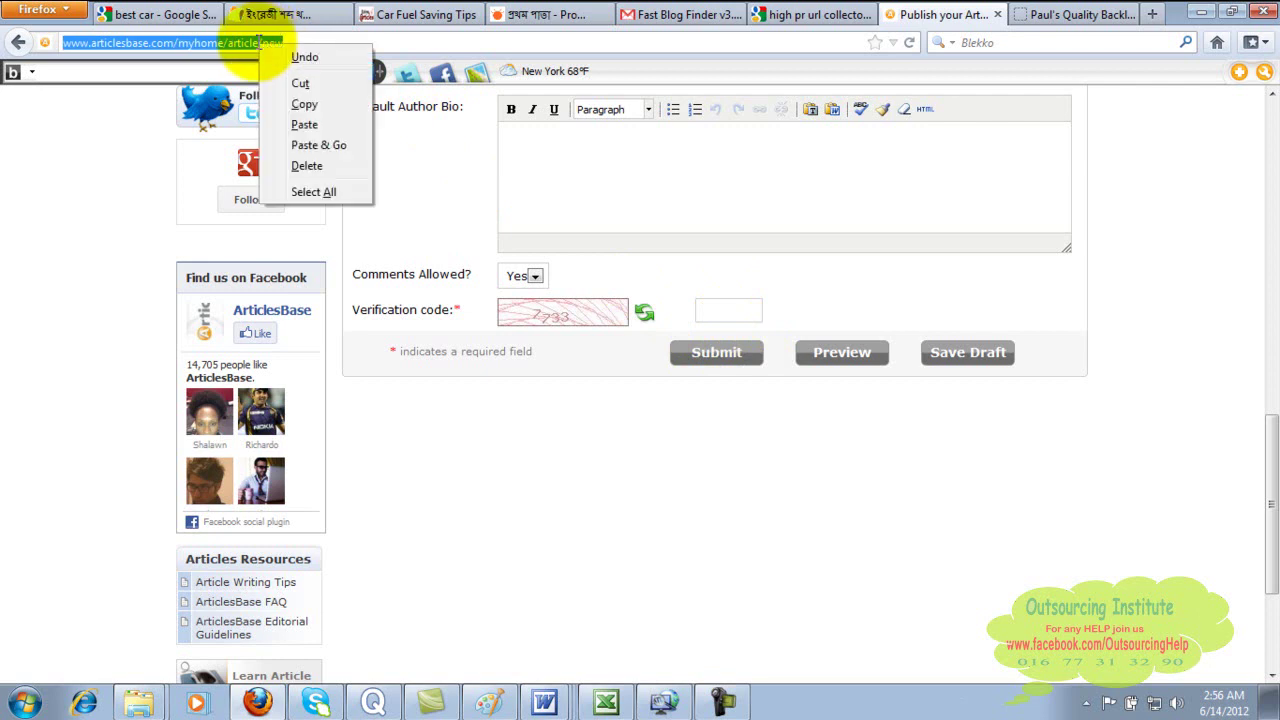
left_click(316, 105)
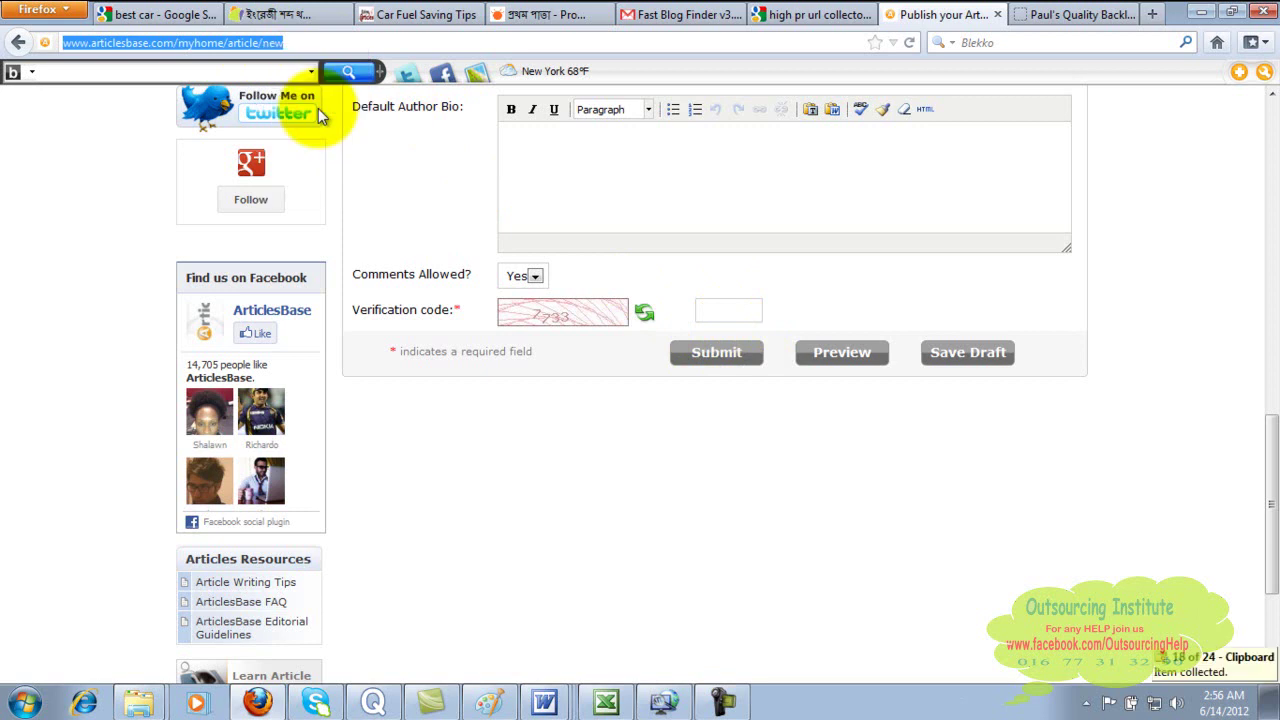
left_click(605, 703)
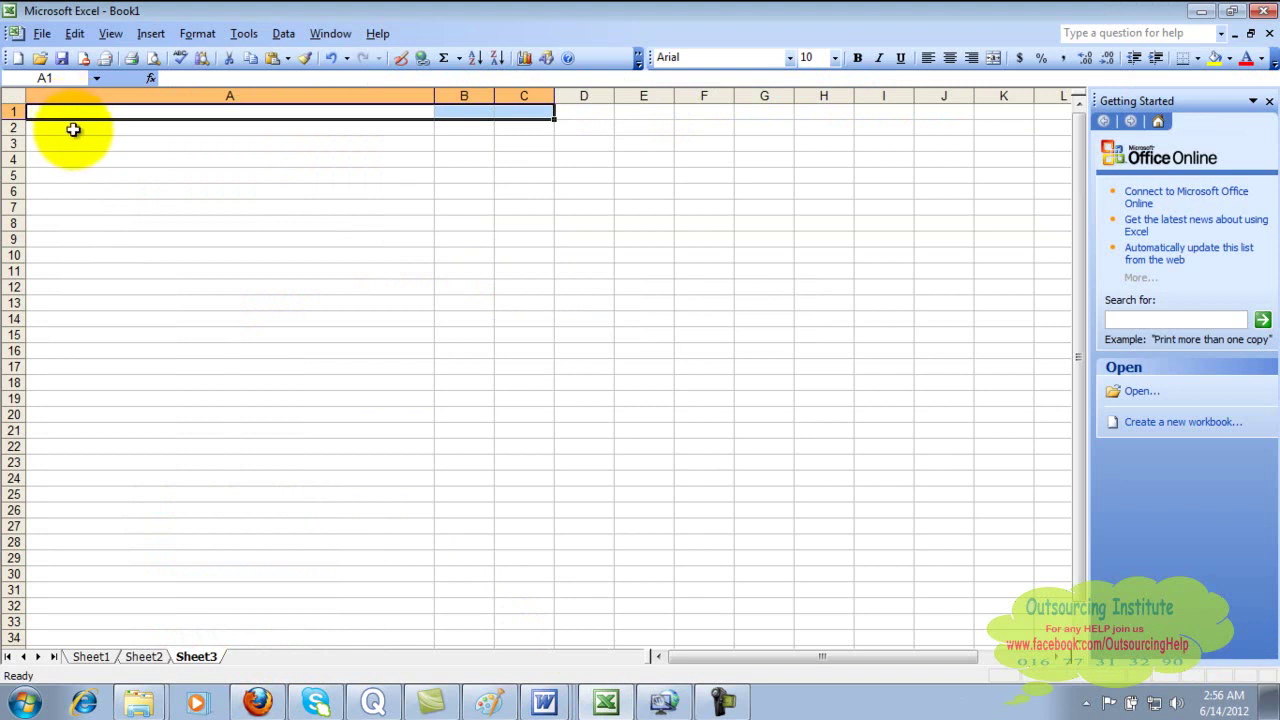
left_click(73, 129)
right_click(73, 129)
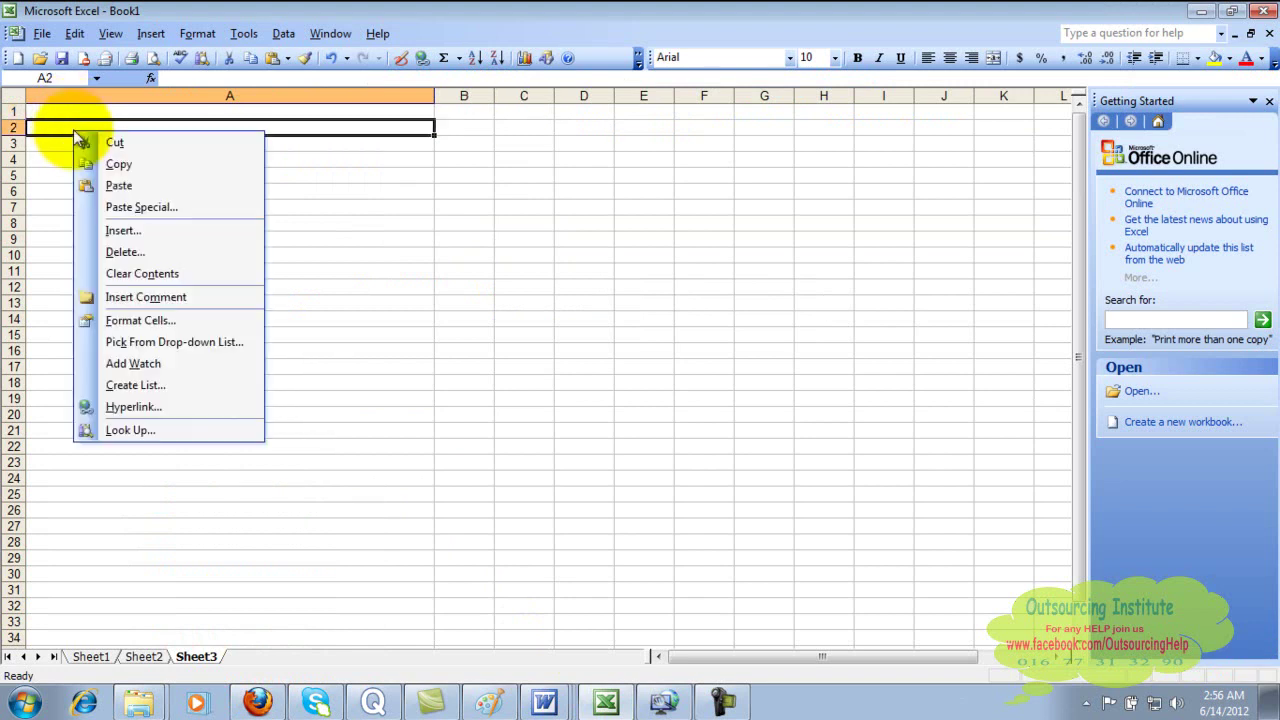
left_click(120, 184)
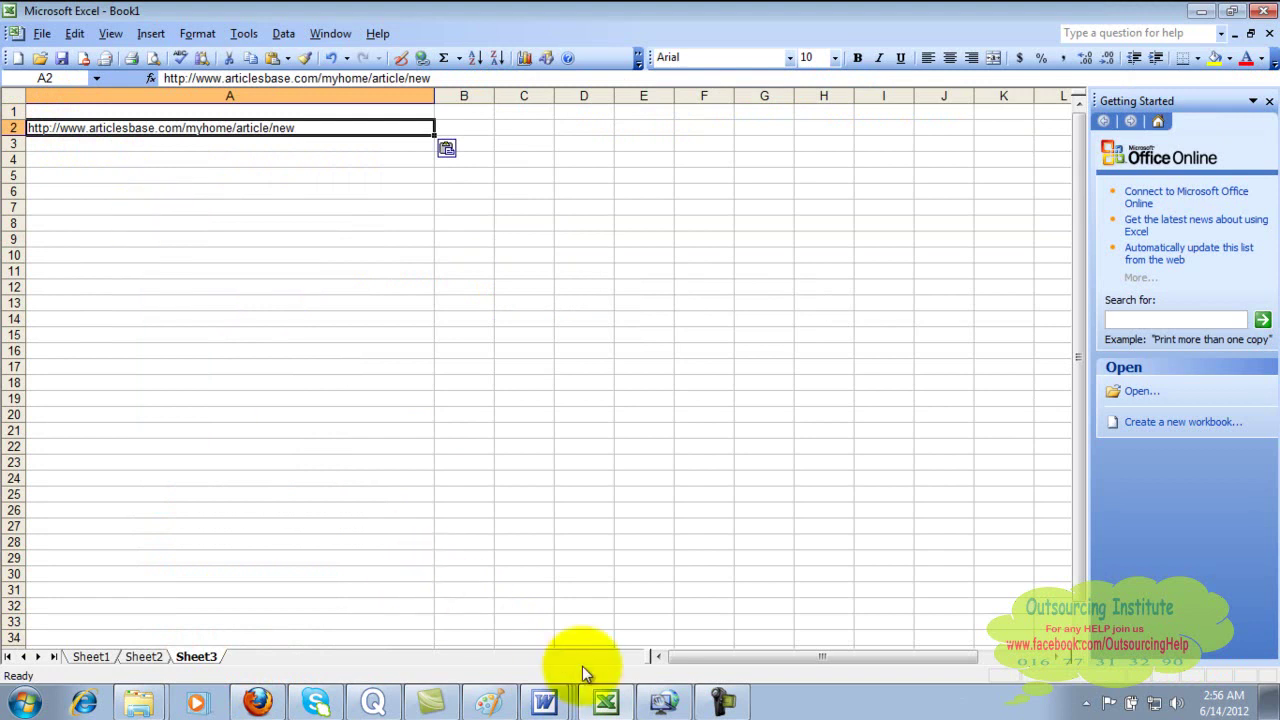
left_click(257, 703)
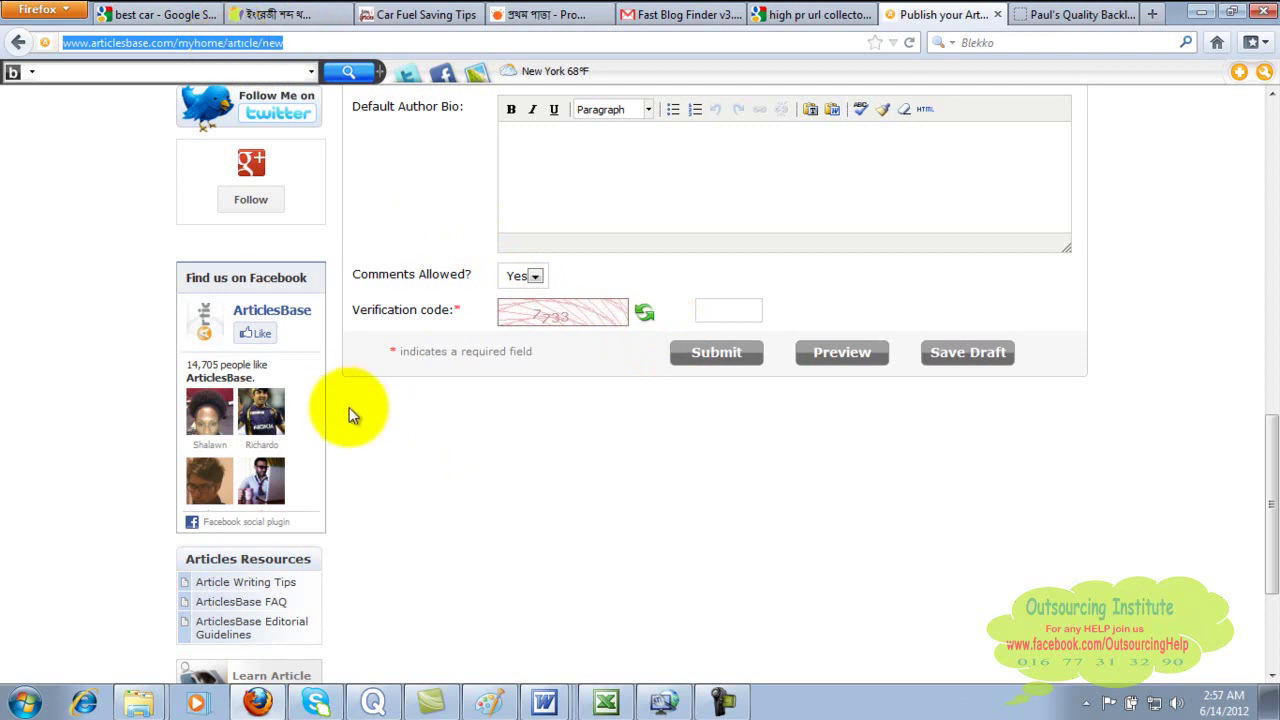
left_click(607, 705)
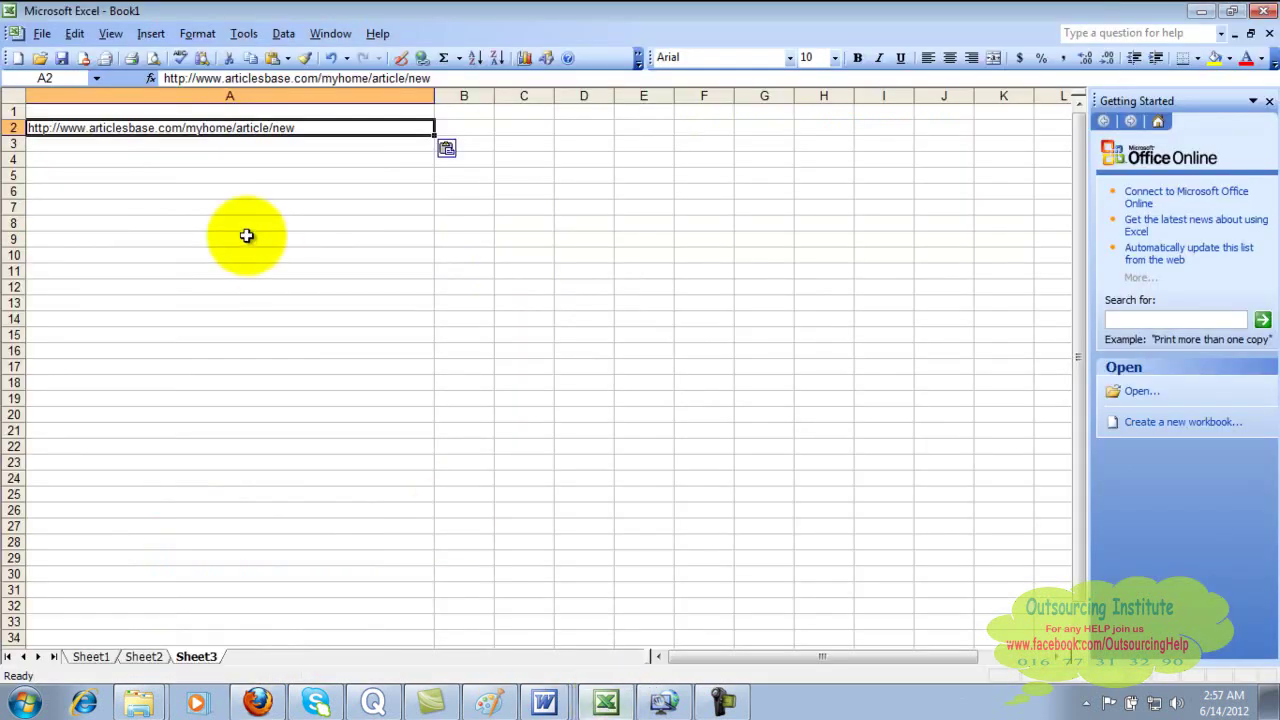
- Paste the same ArticlesBase URL into A3 and check that it landed correctly
left_click(190, 143)
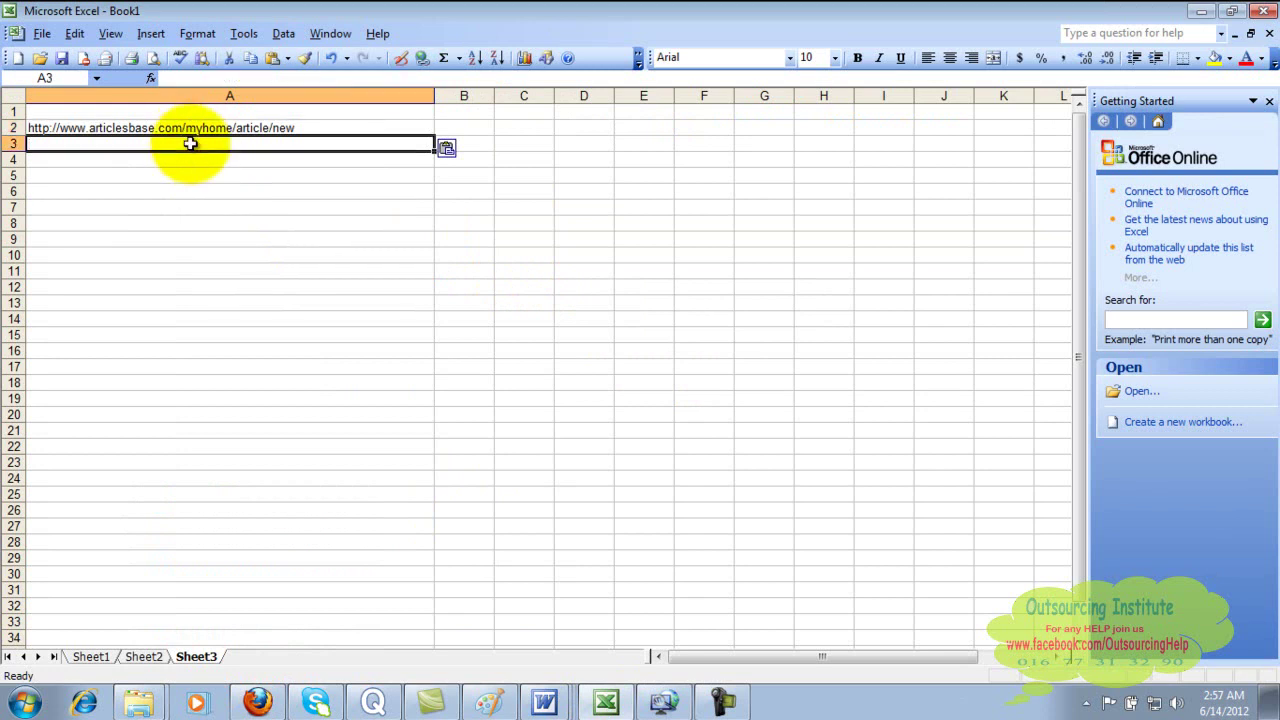
right_click(190, 143)
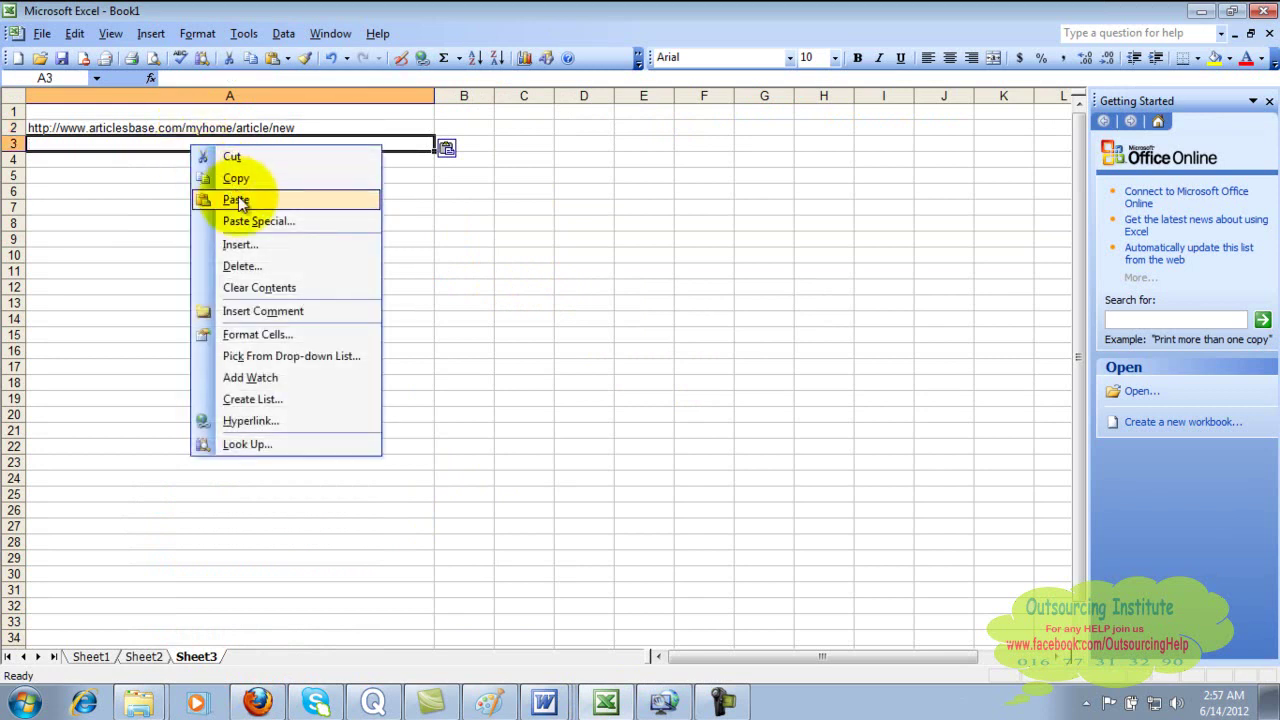
left_click(229, 190)
left_click(207, 164)
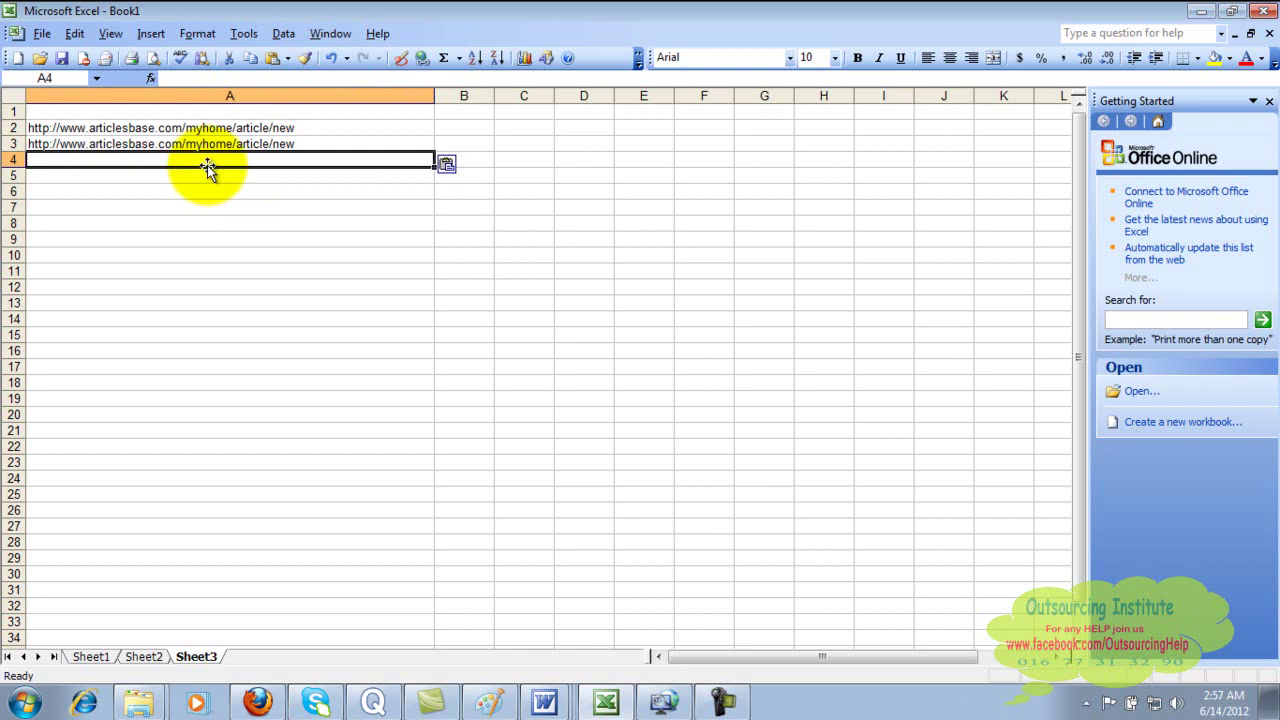
left_click(207, 290)
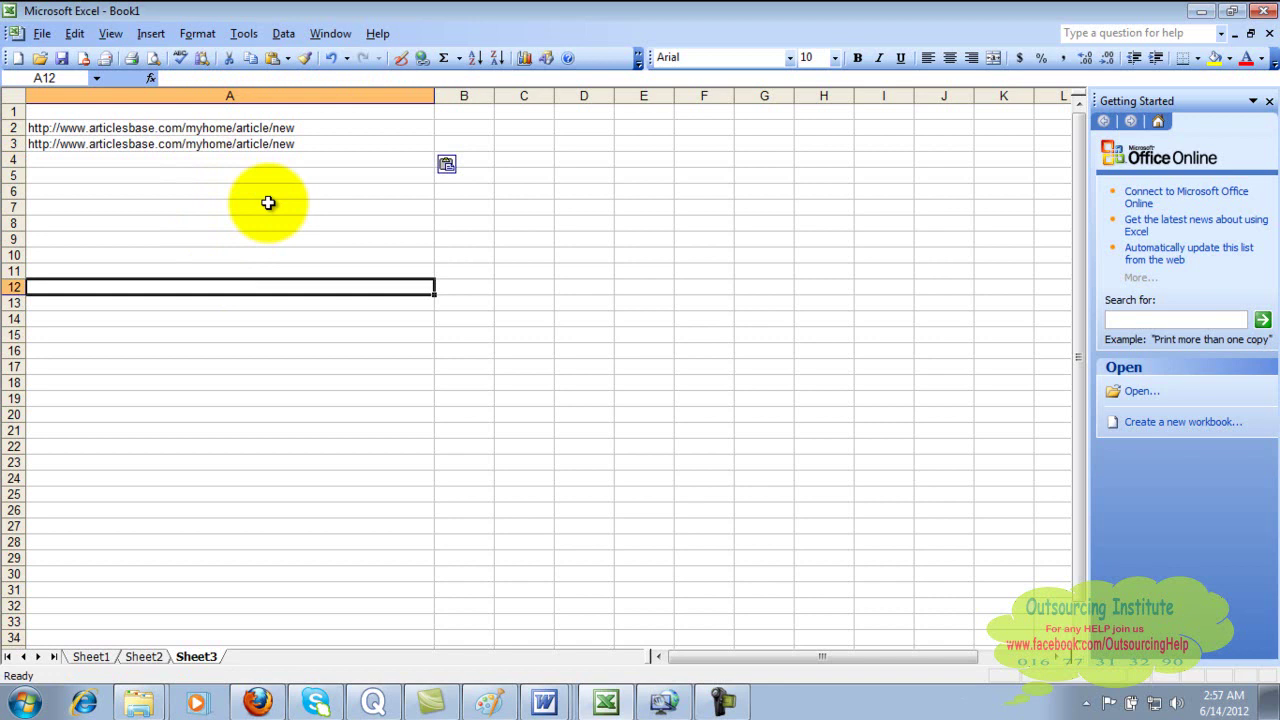
left_click(269, 137)
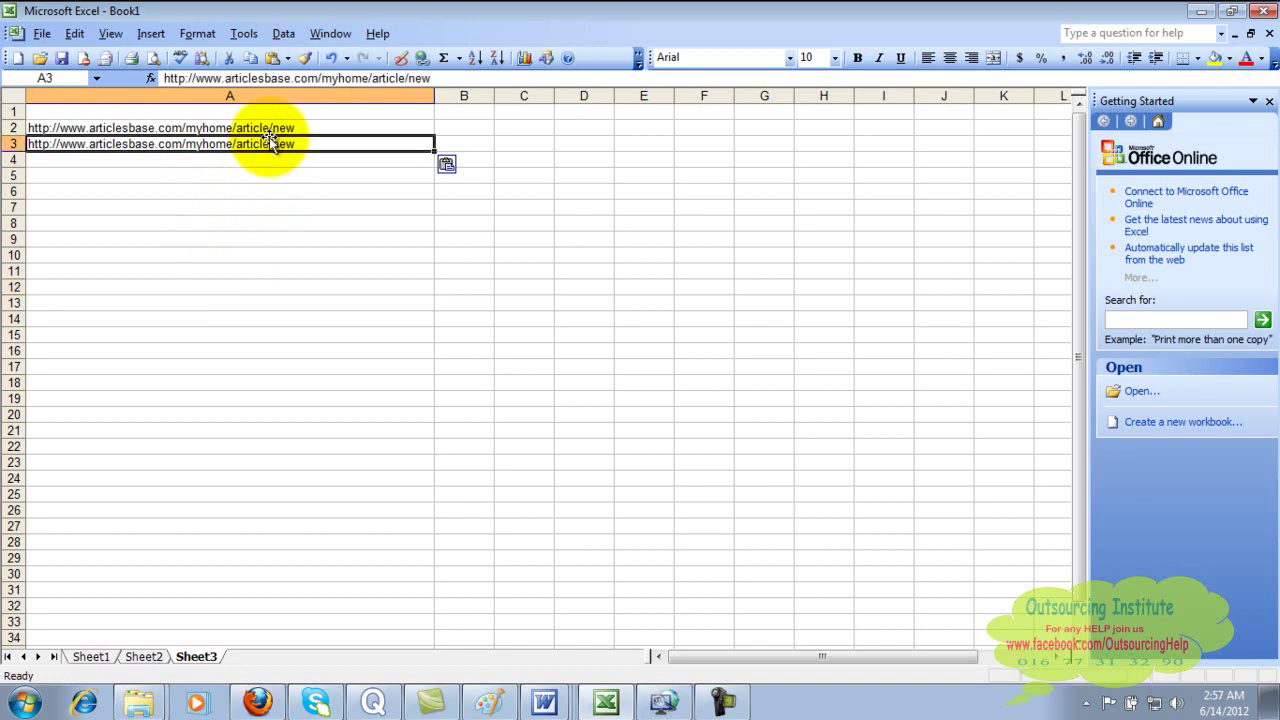
left_click(298, 116)
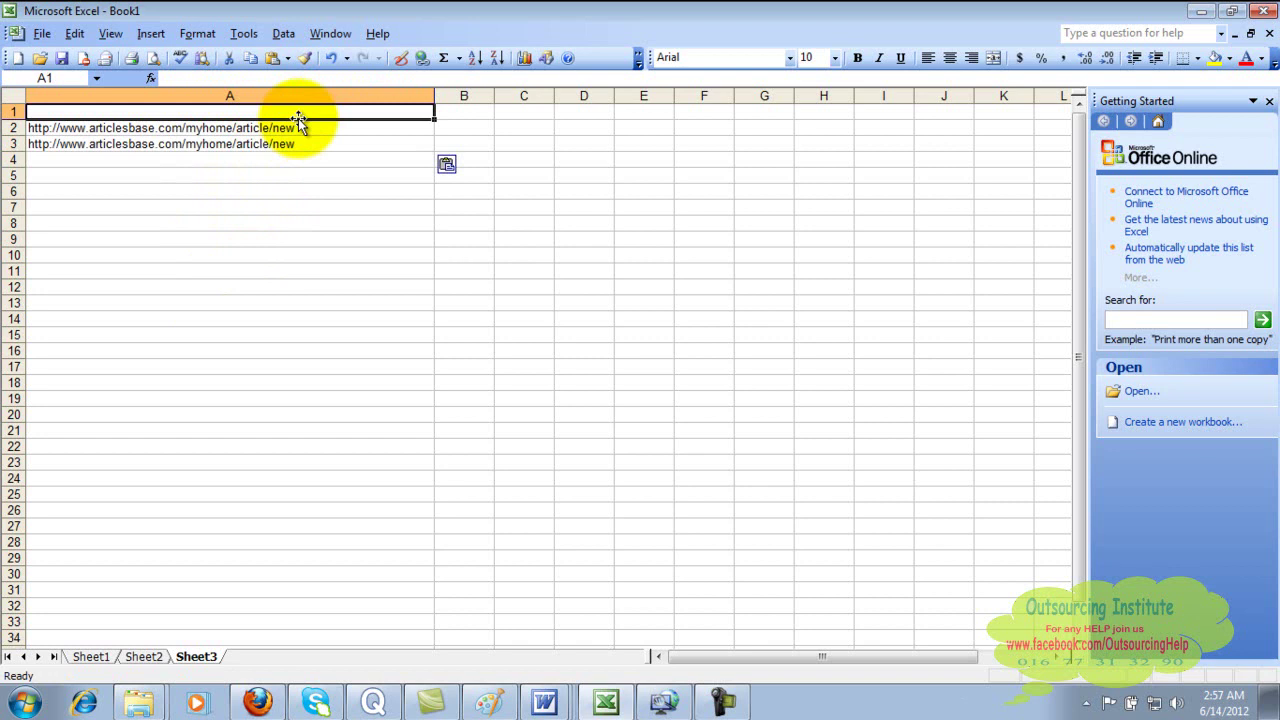
- Type the headings Link in A1 and ID in B1
type("Link")
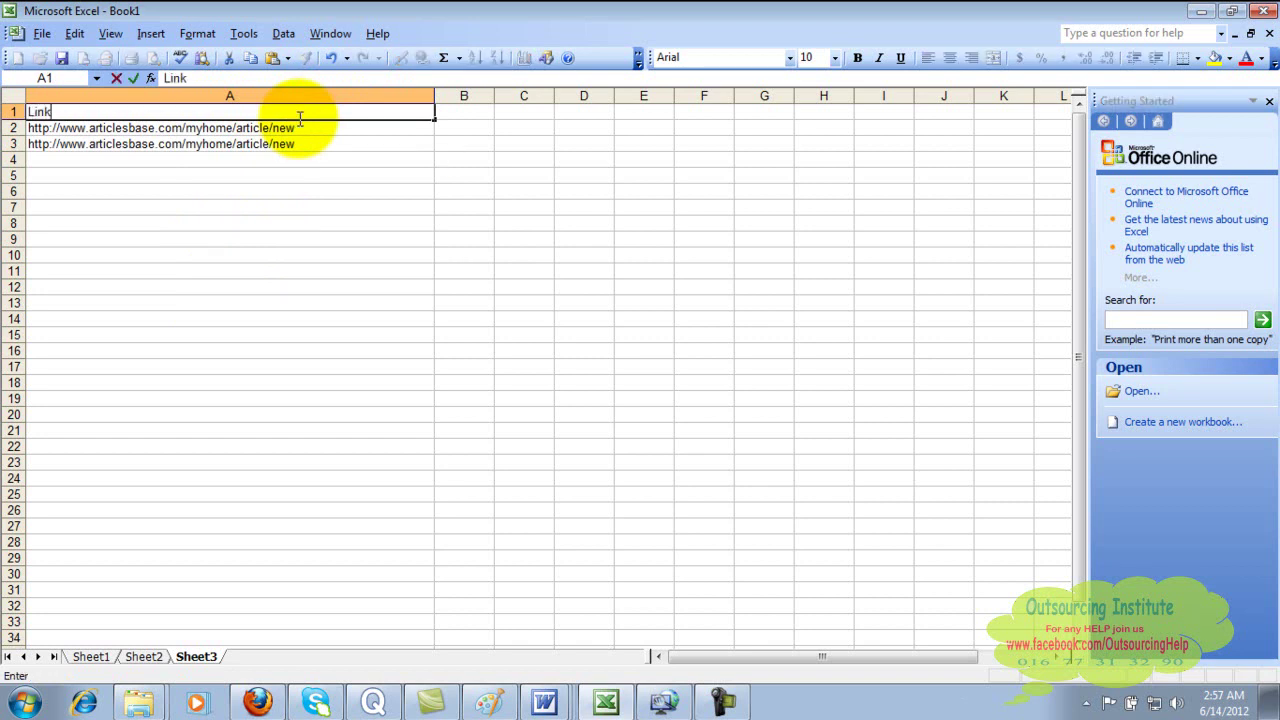
left_click(457, 115)
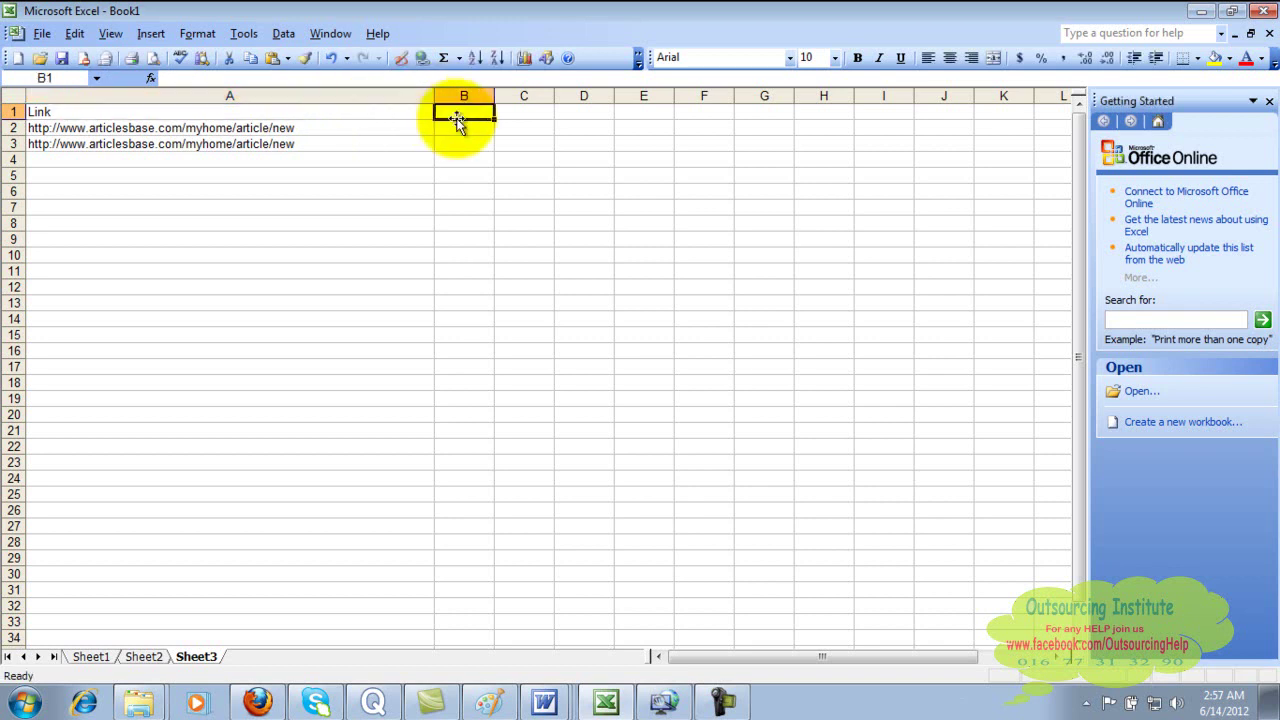
type("ht")
key("BackSpace")
key("BackSpace")
type("ID")
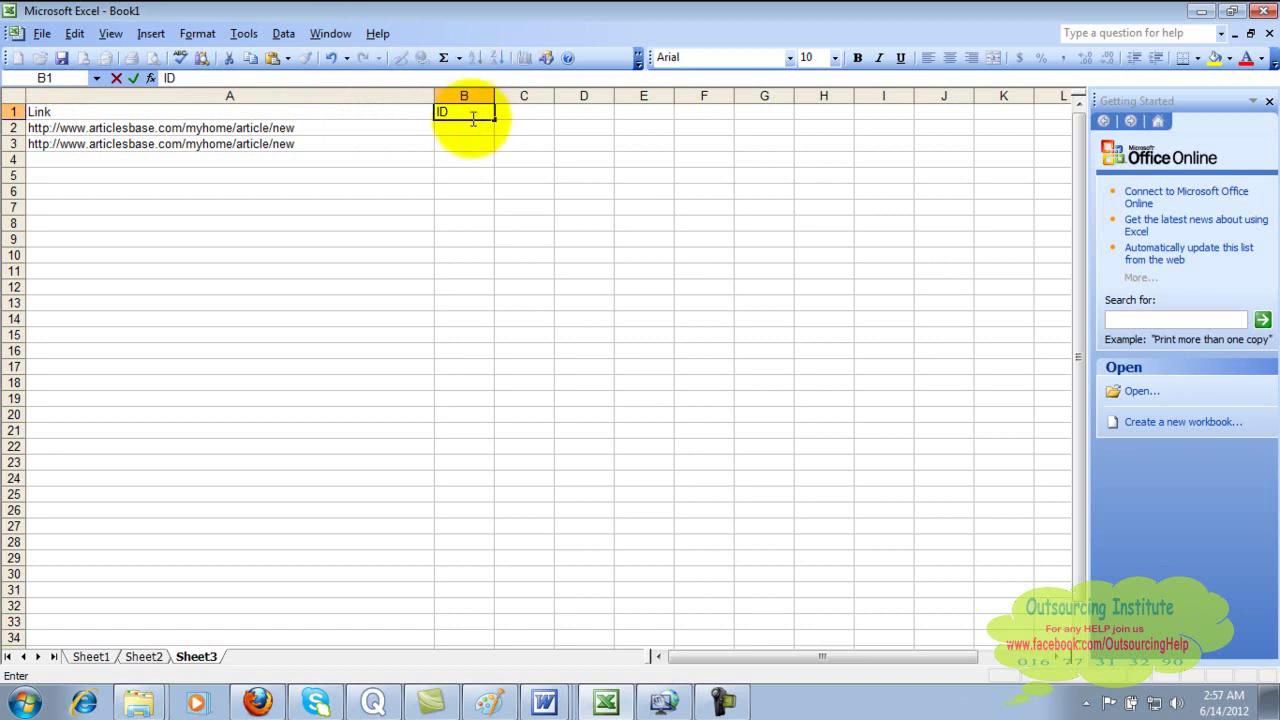
key("Return")
- Widen columns B, C, E and F beyond their default width
left_click_drag(494, 99, 563, 113)
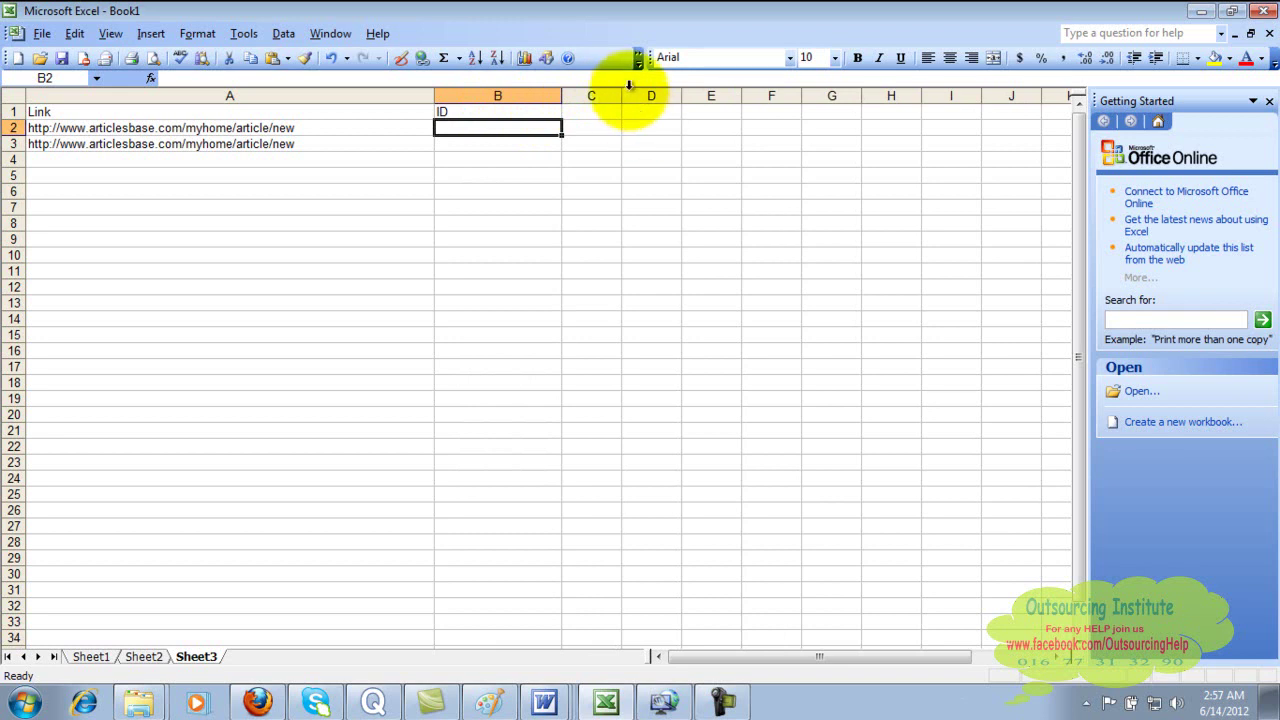
left_click_drag(621, 96, 659, 97)
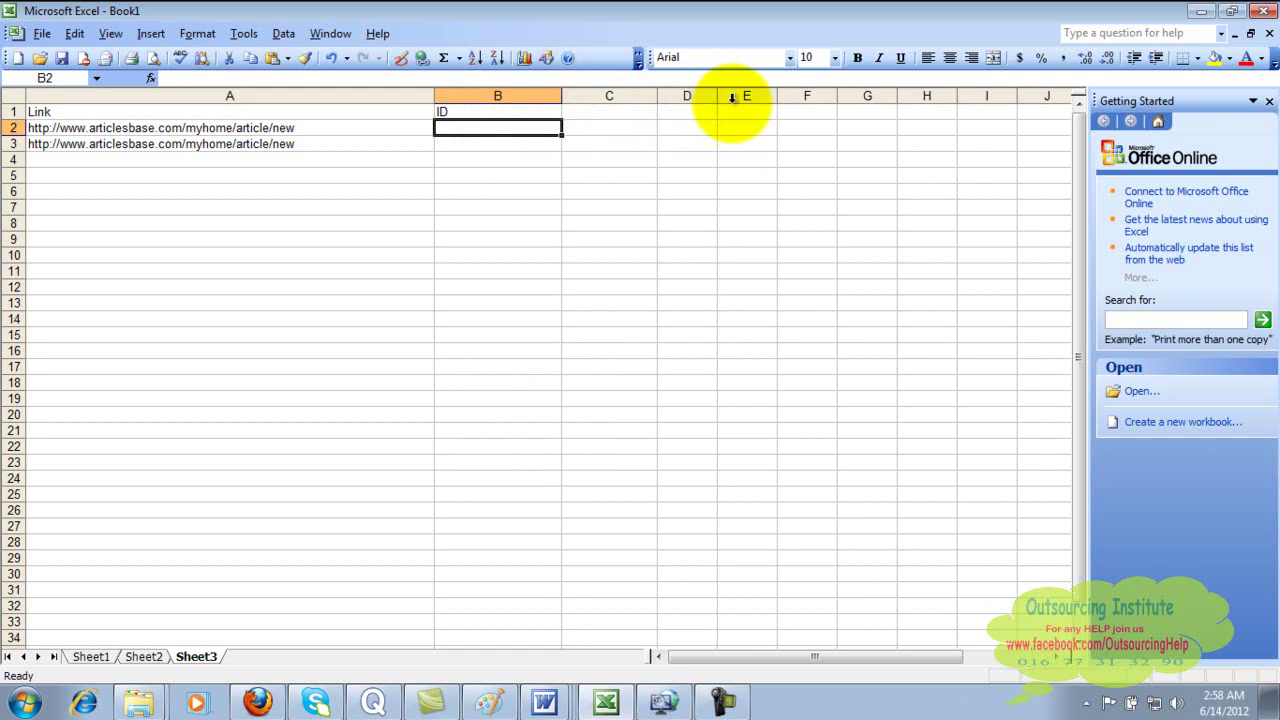
left_click_drag(777, 99, 821, 100)
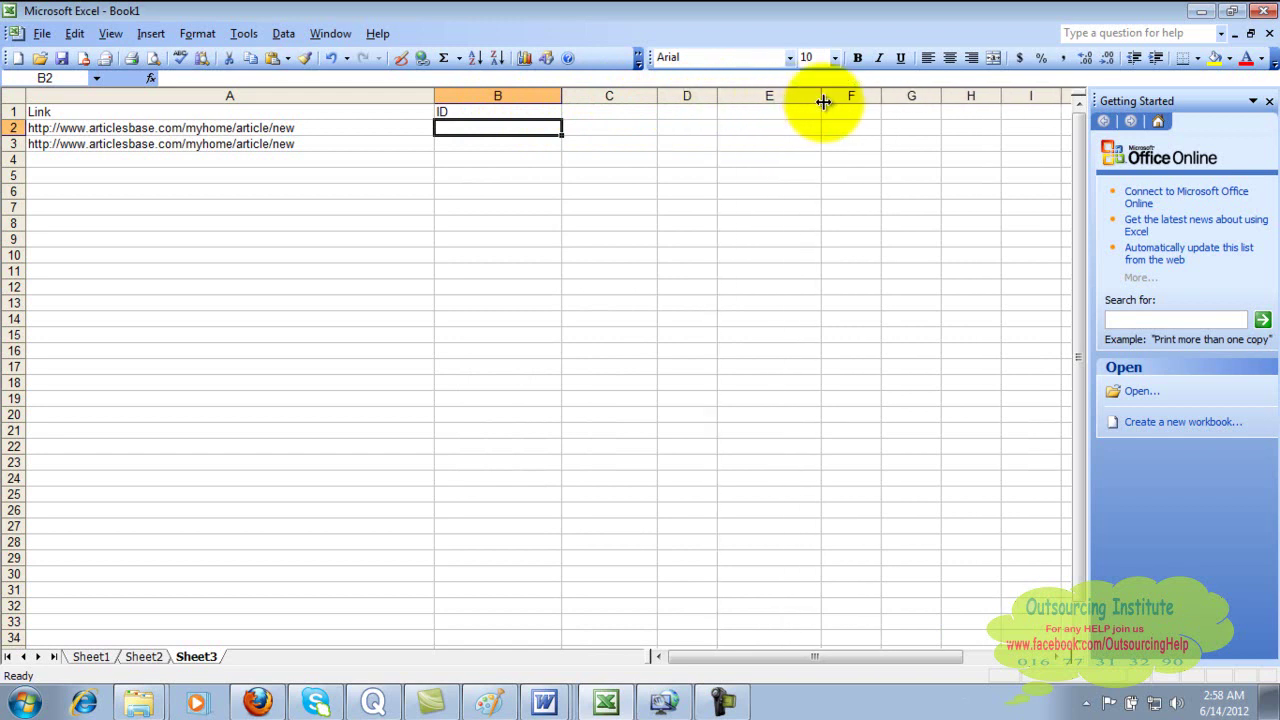
left_click(876, 106)
left_click_drag(882, 98, 960, 113)
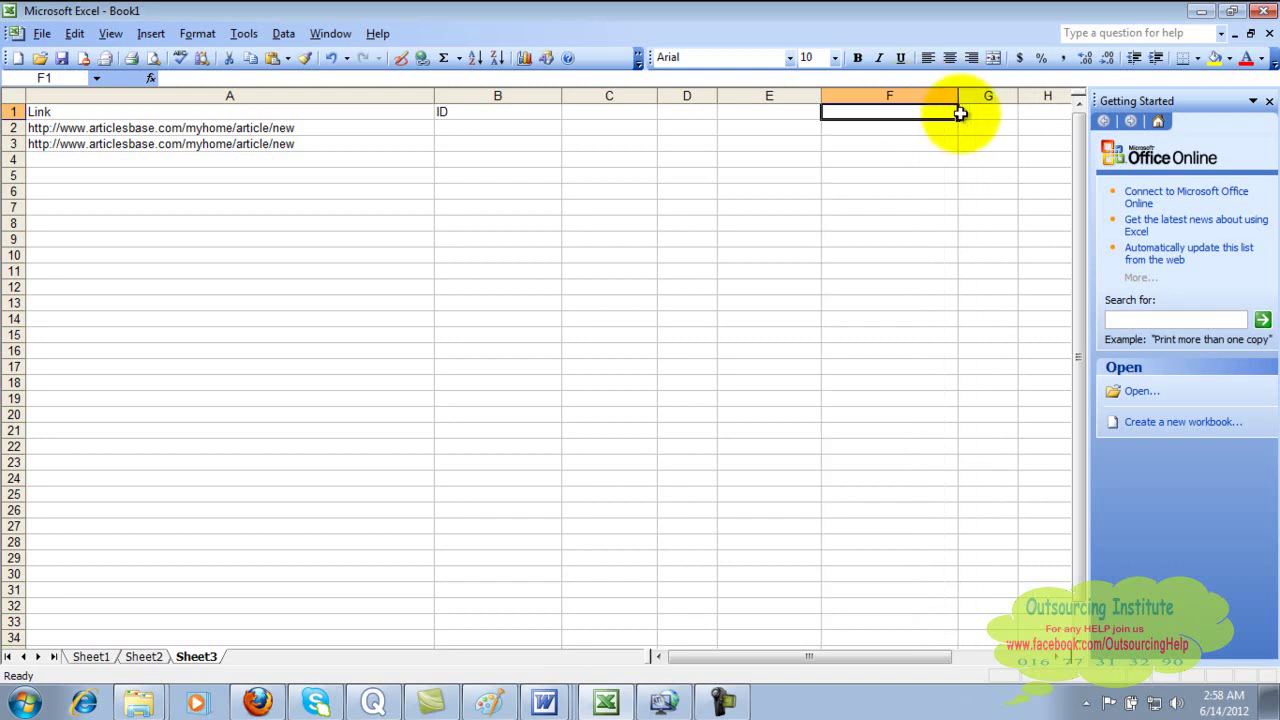
- Change the B1 heading from ID to 'ID/ Username'
left_click(518, 109)
double_click(520, 111)
type("/ Usernm")
key("BackSpace")
type("ame")
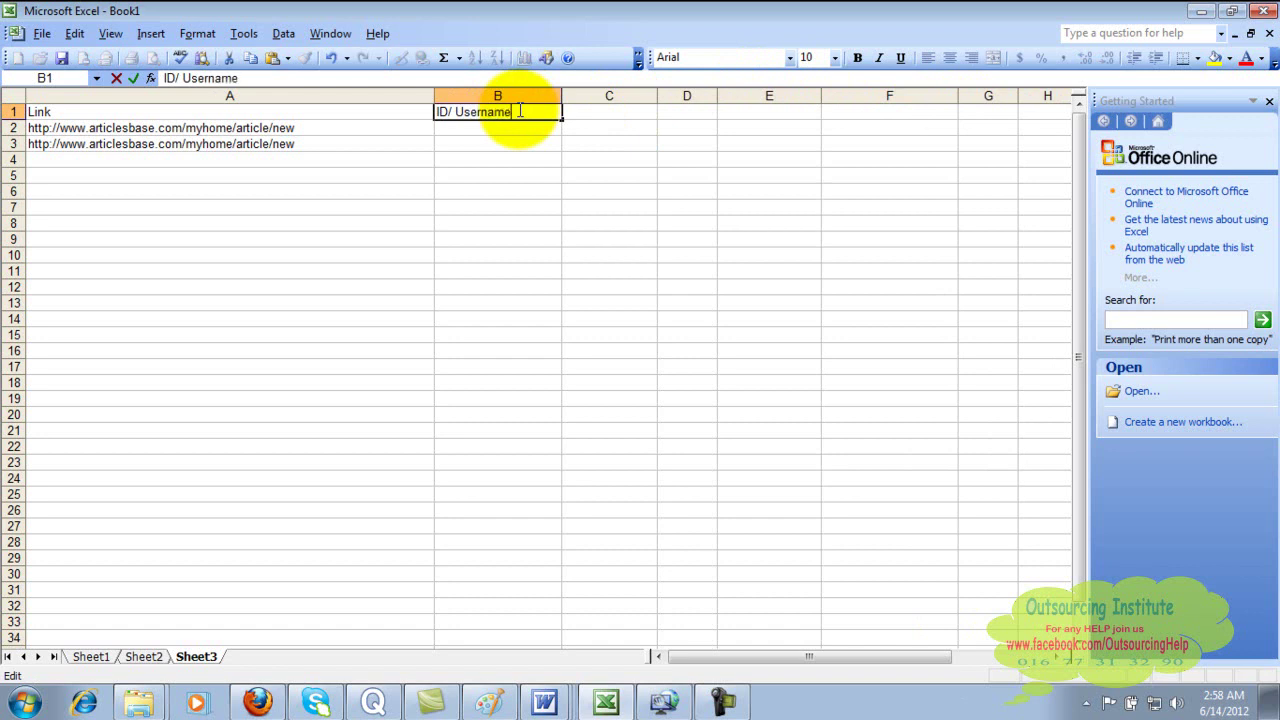
left_click(588, 111)
- Enter the heading Password in C1
type("A")
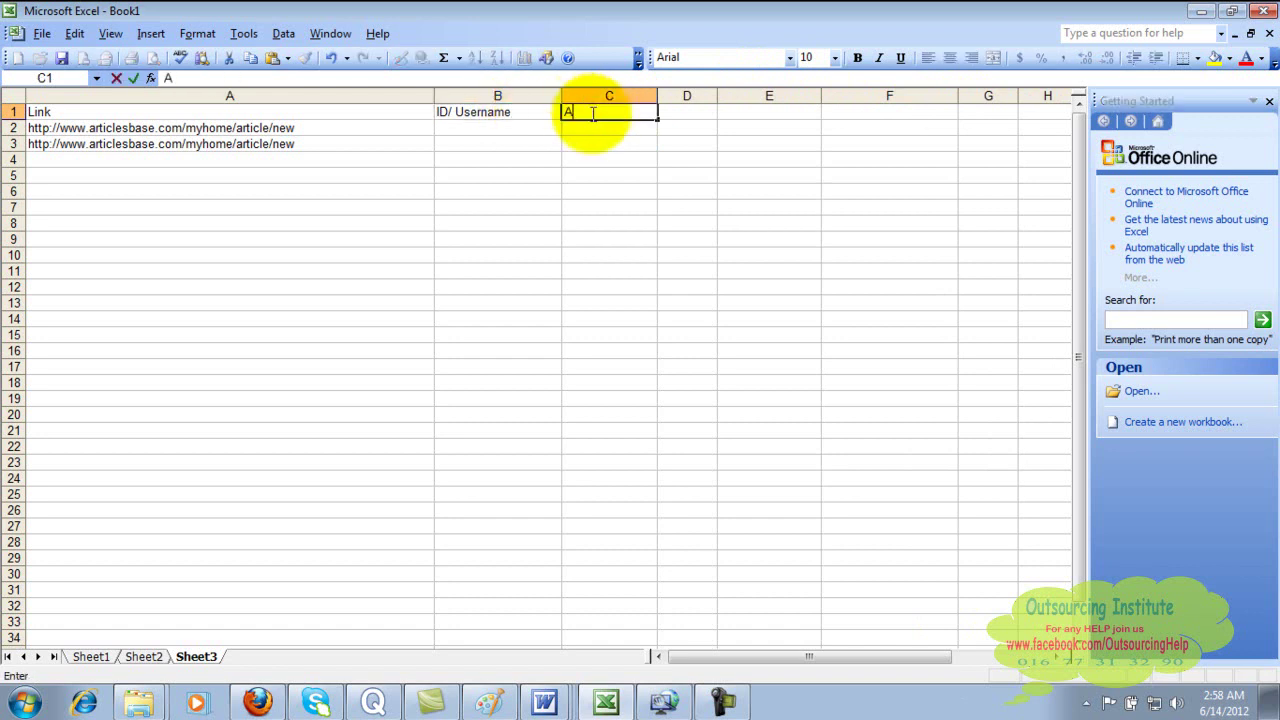
type("nchor")
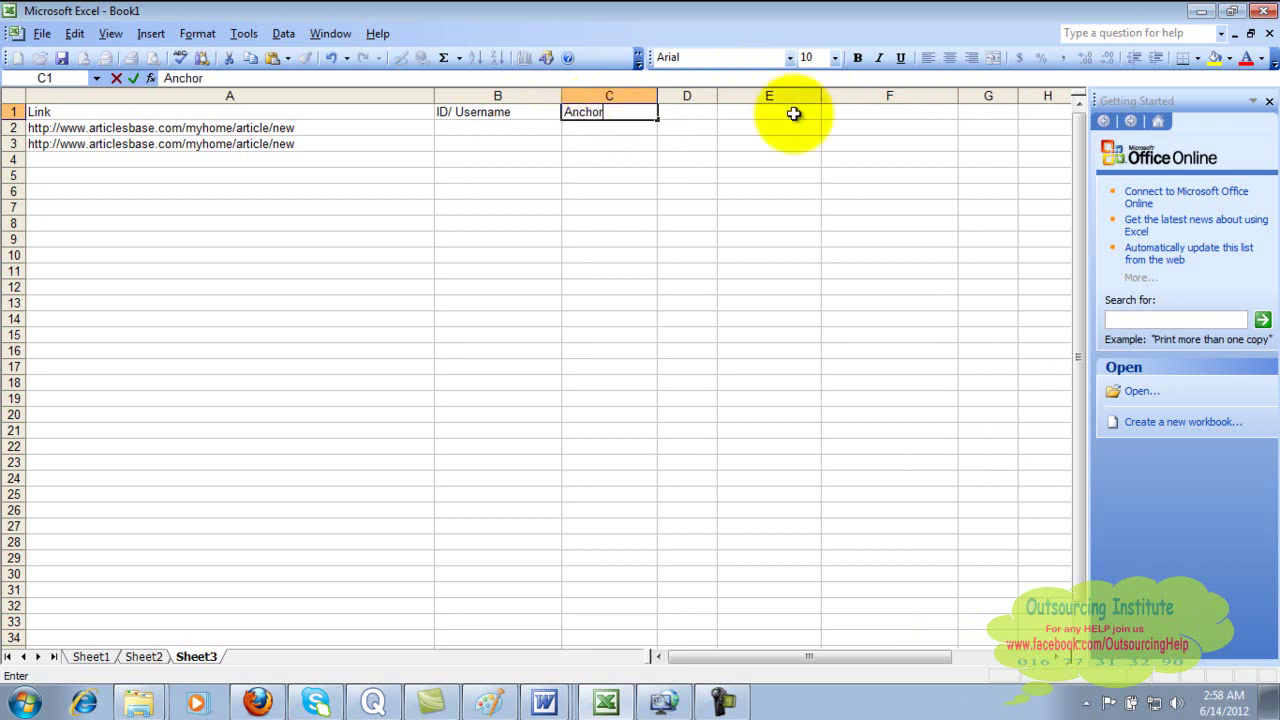
left_click_drag(745, 113, 614, 114)
left_click(612, 112)
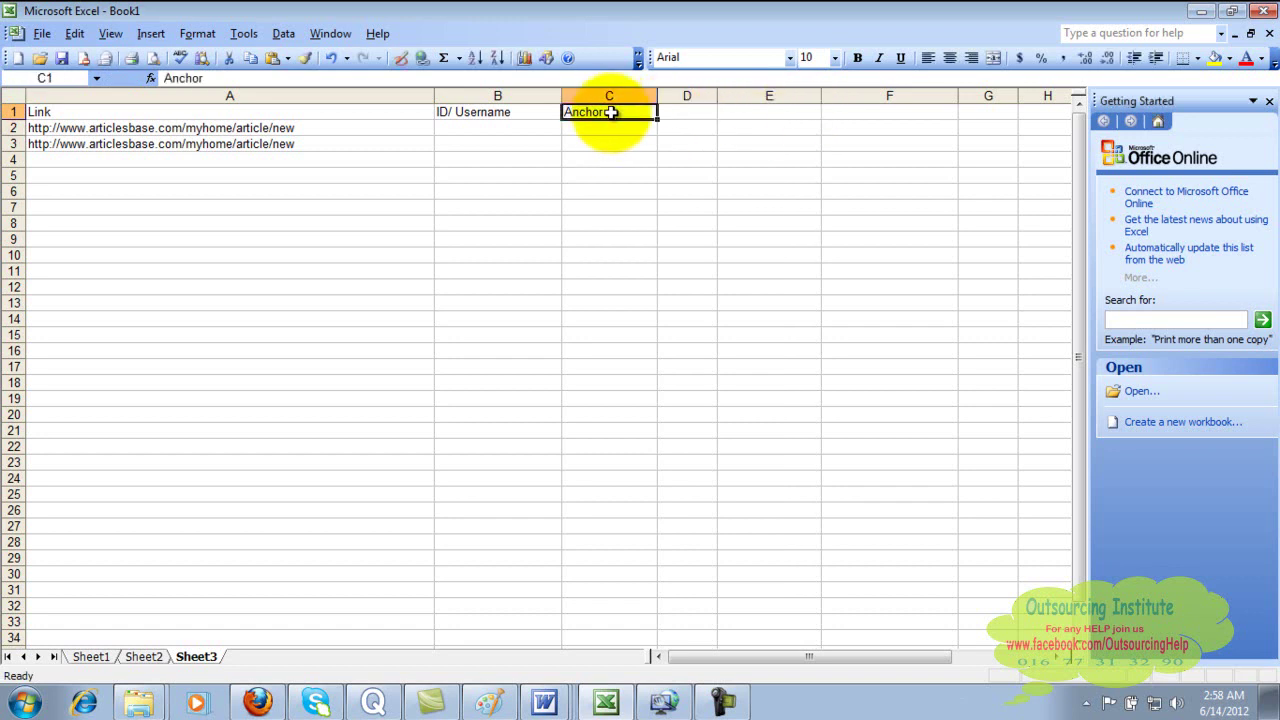
type("Passo")
key("BackSpace")
type("w")
key("BackSpace")
type("word")
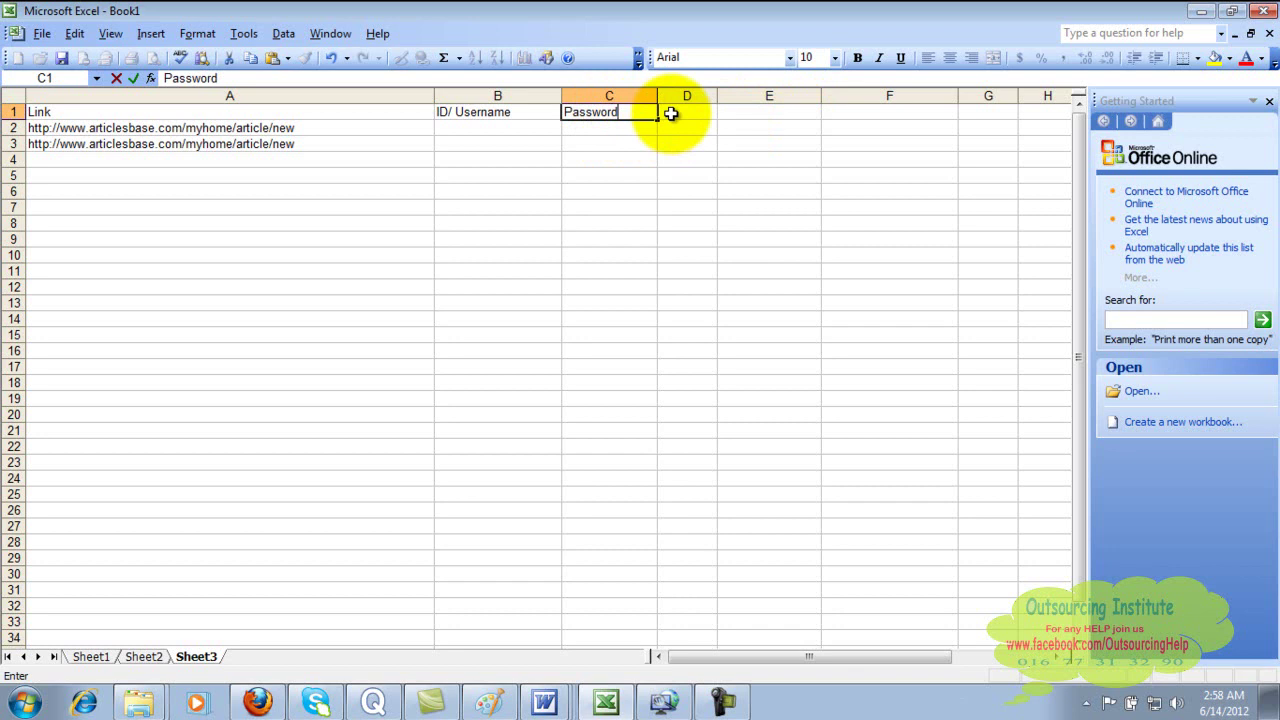
type("s")
key("BackSpace")
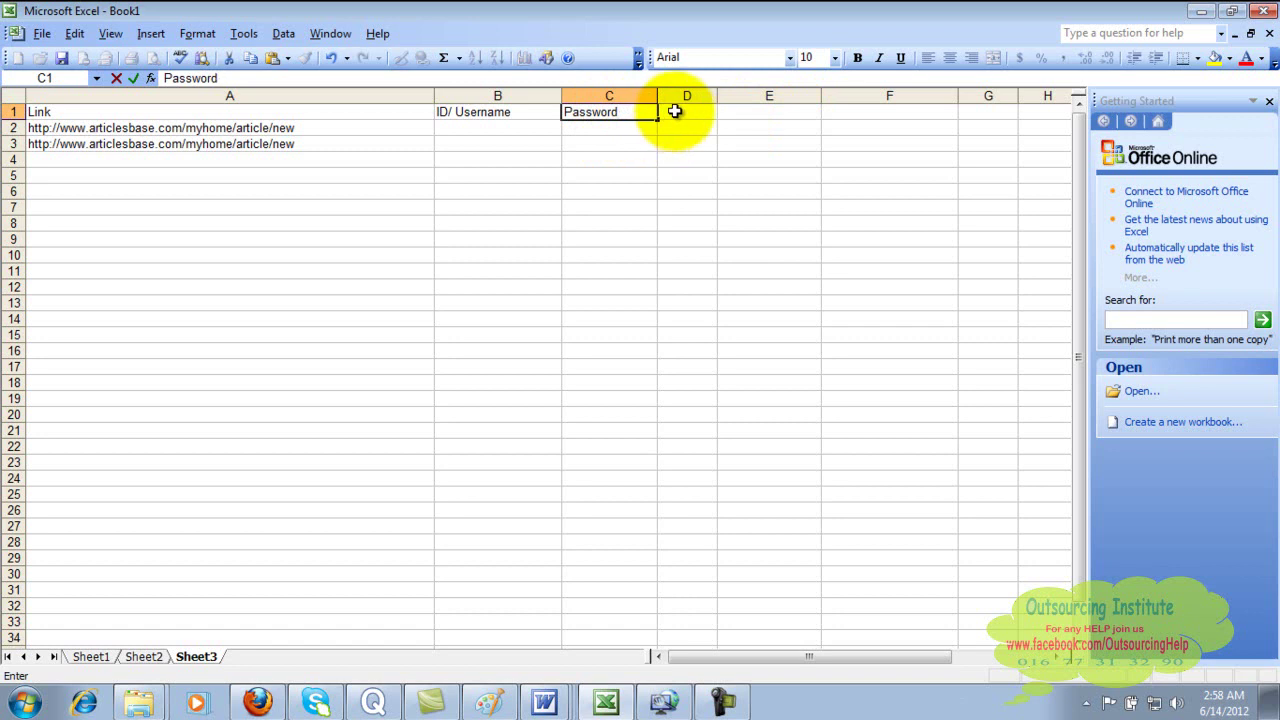
left_click(675, 112)
- Enter the headings PR, Anchor, IP and Remarks in D1 through G1
type("PR")
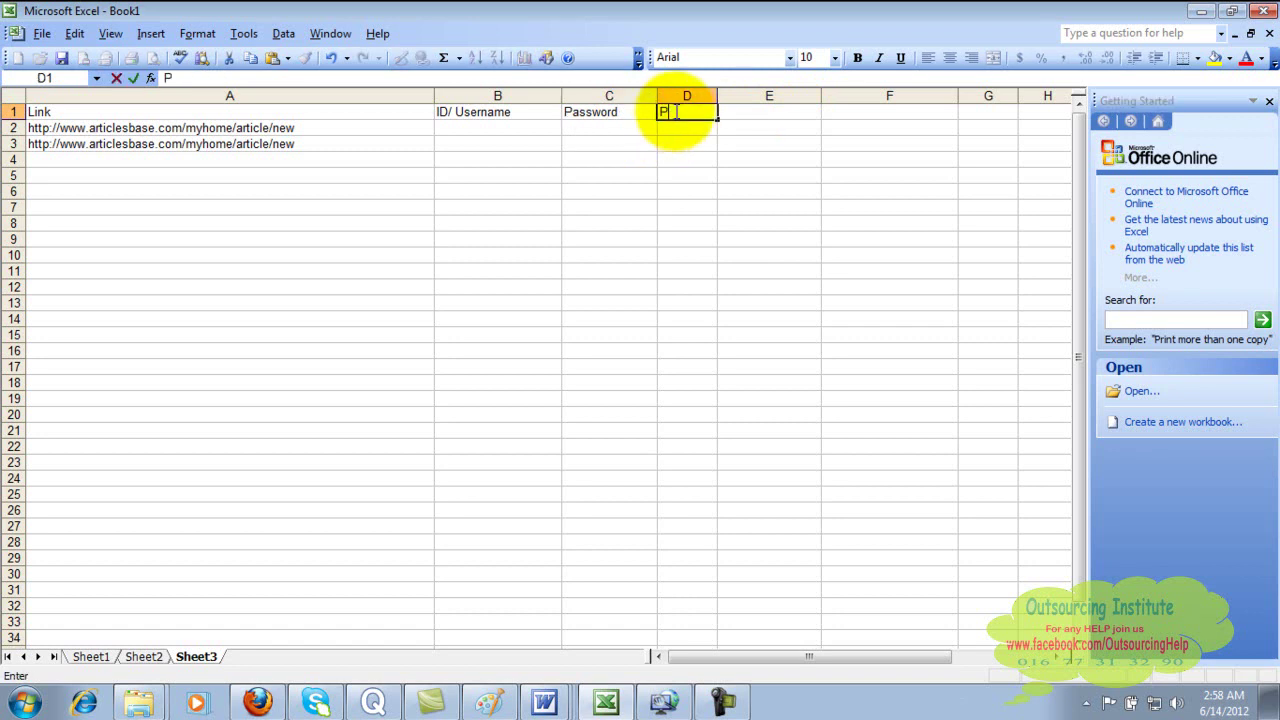
left_click(771, 111)
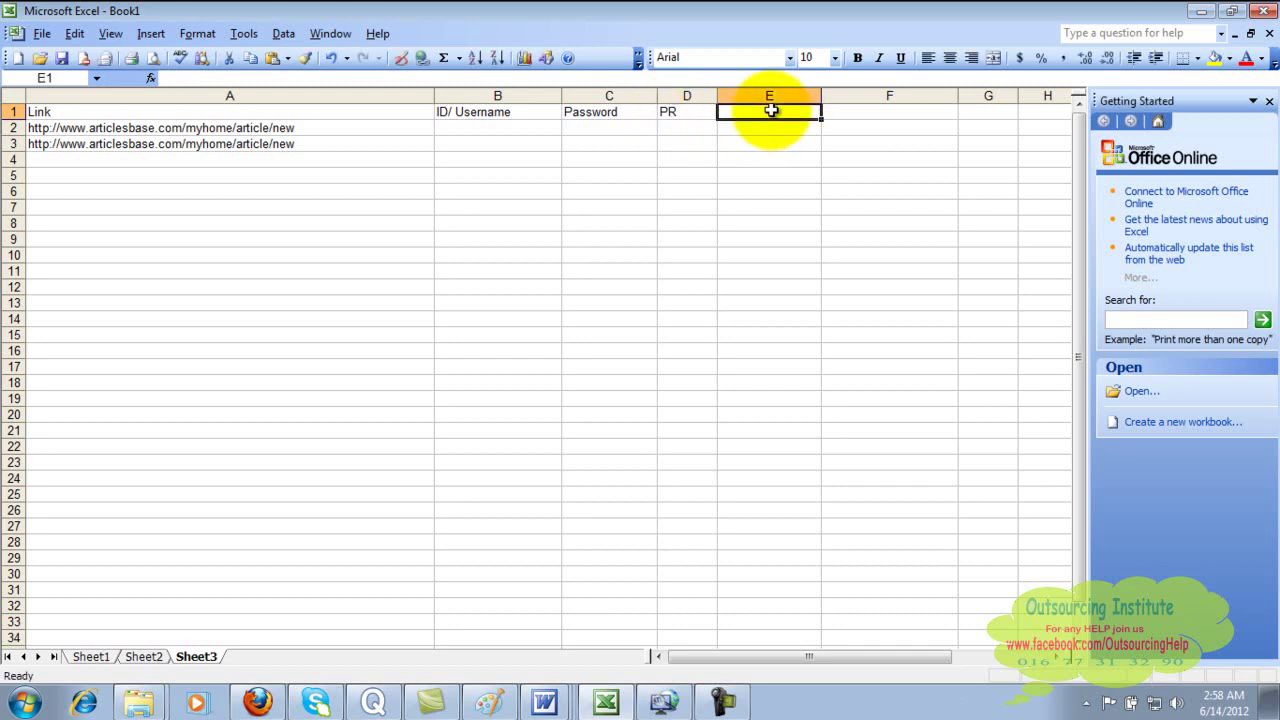
type("Anchor")
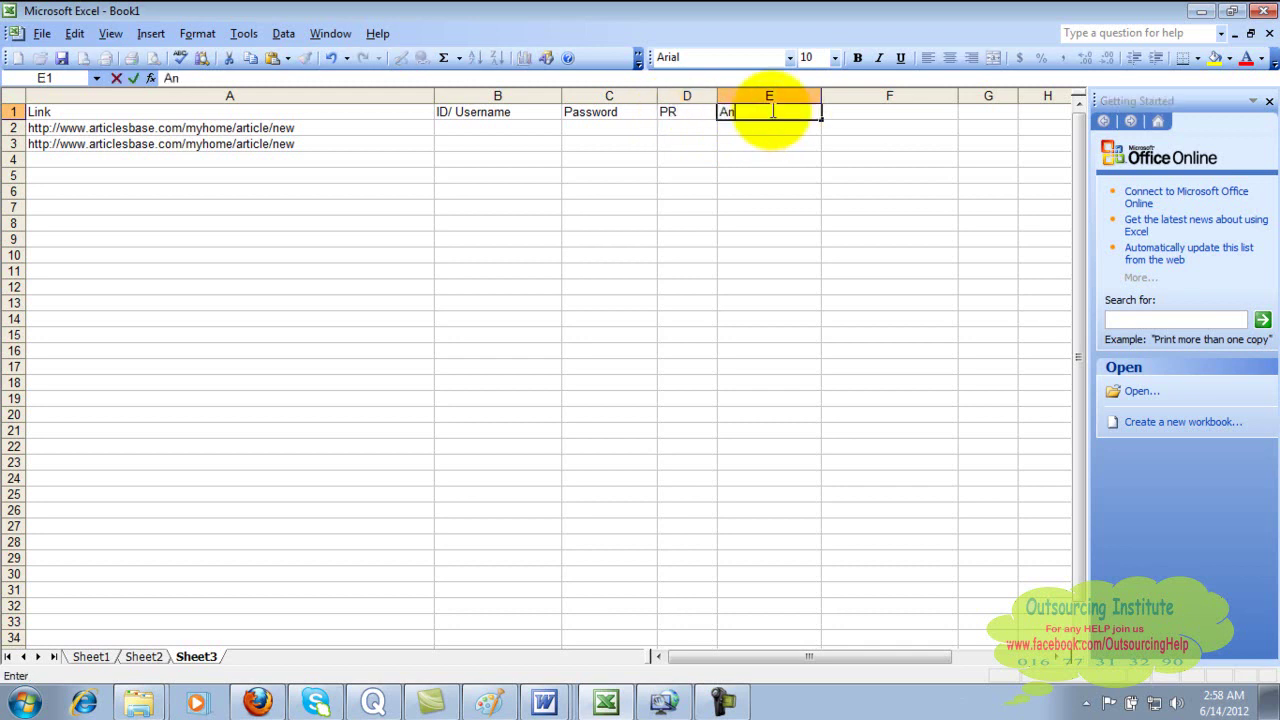
left_click(889, 113)
type("IP")
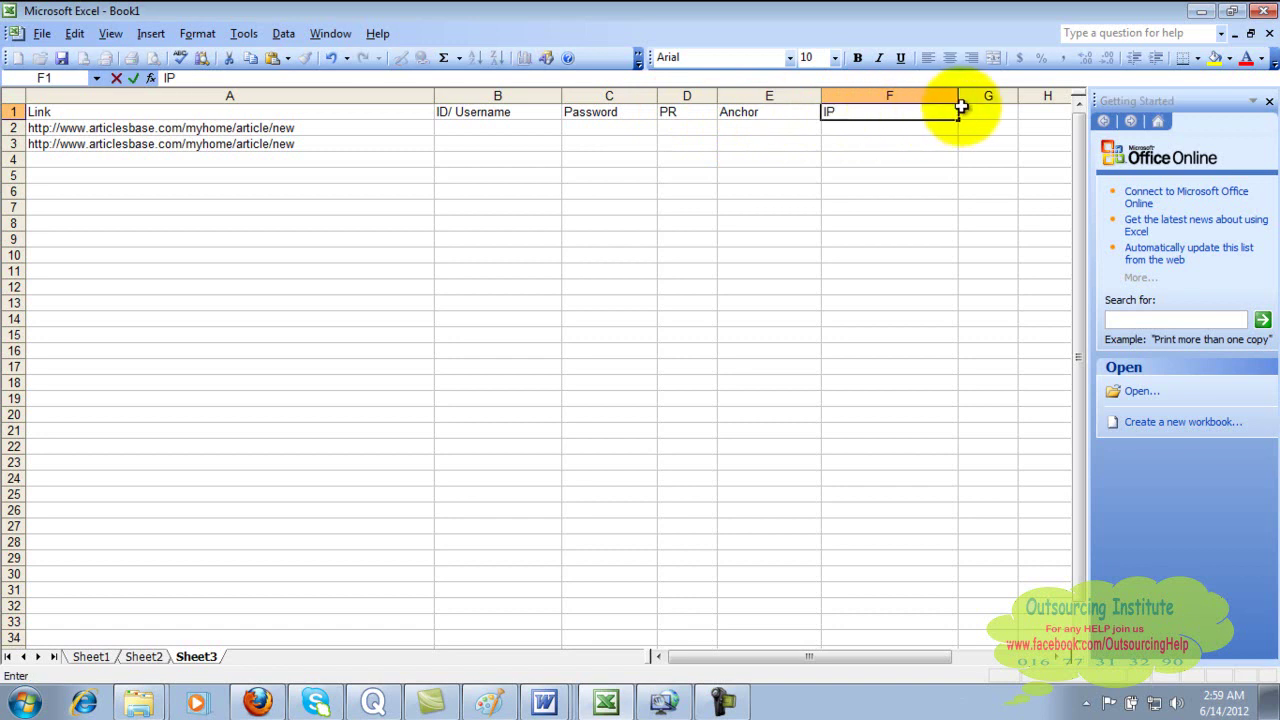
left_click(974, 108)
type("Rea")
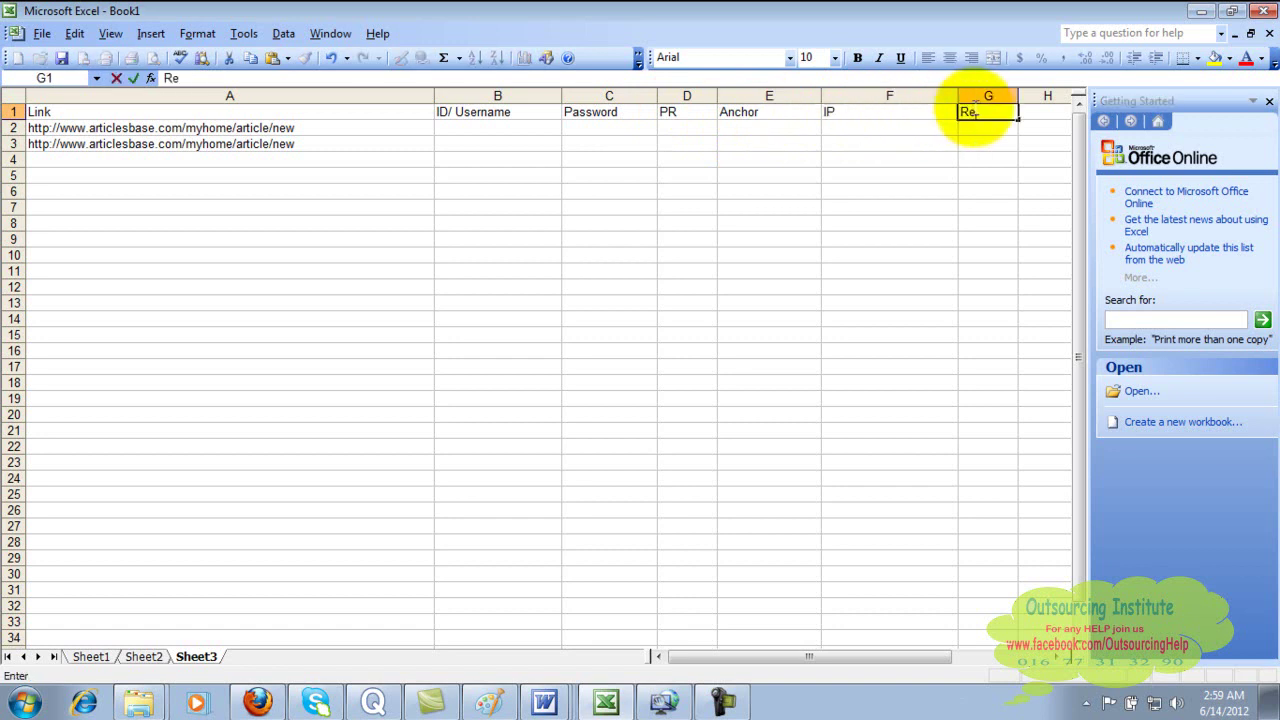
key("BackSpace")
type("marks")
left_click(470, 131)
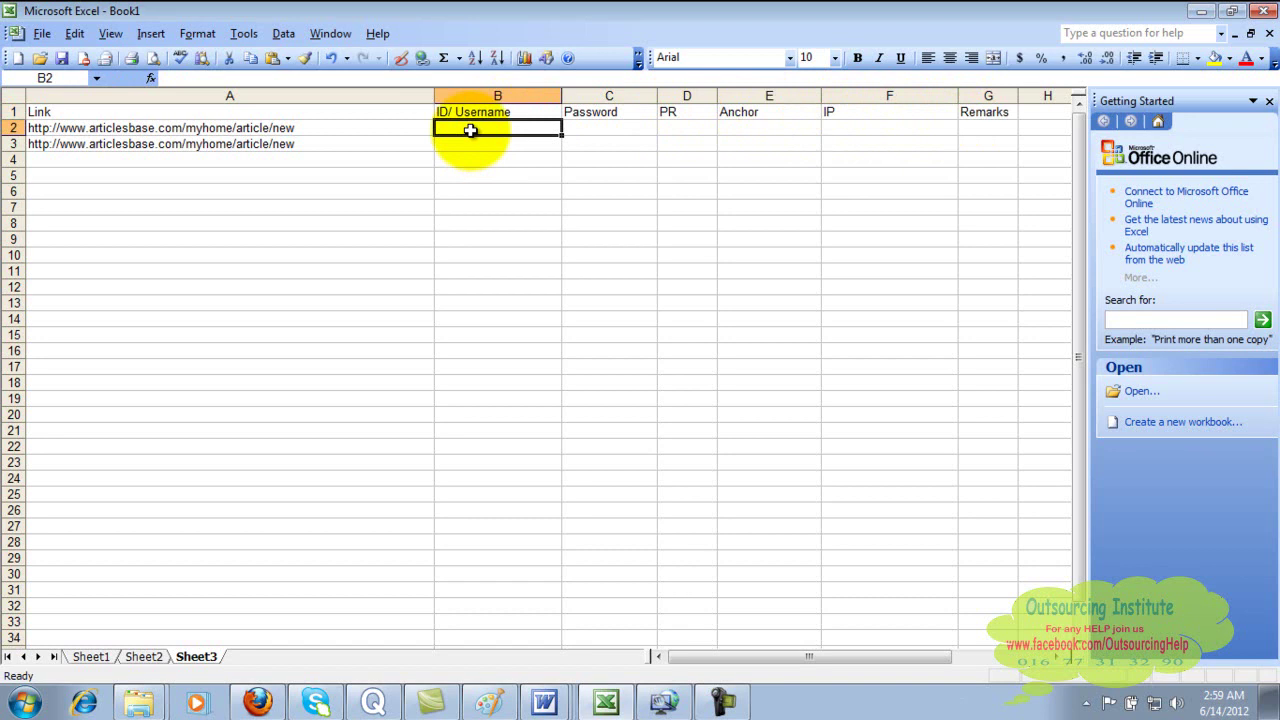
left_click(257, 703)
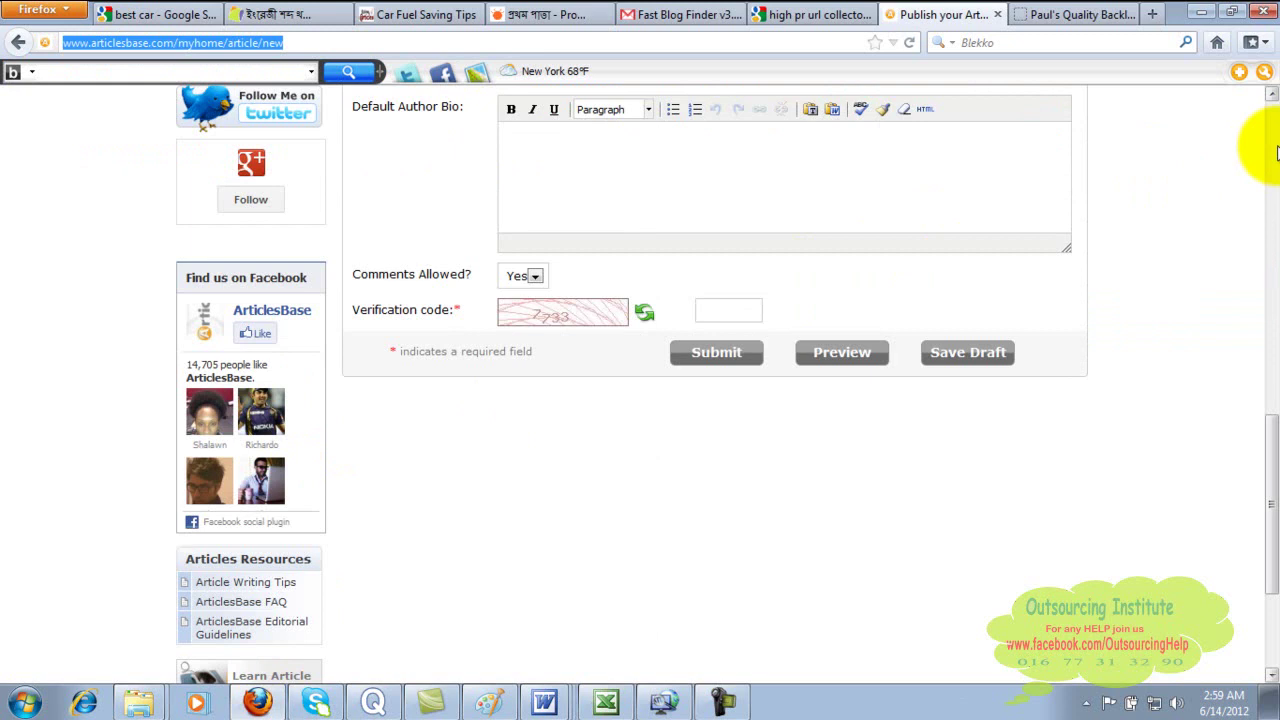
scroll(1276, 151, "up", 15)
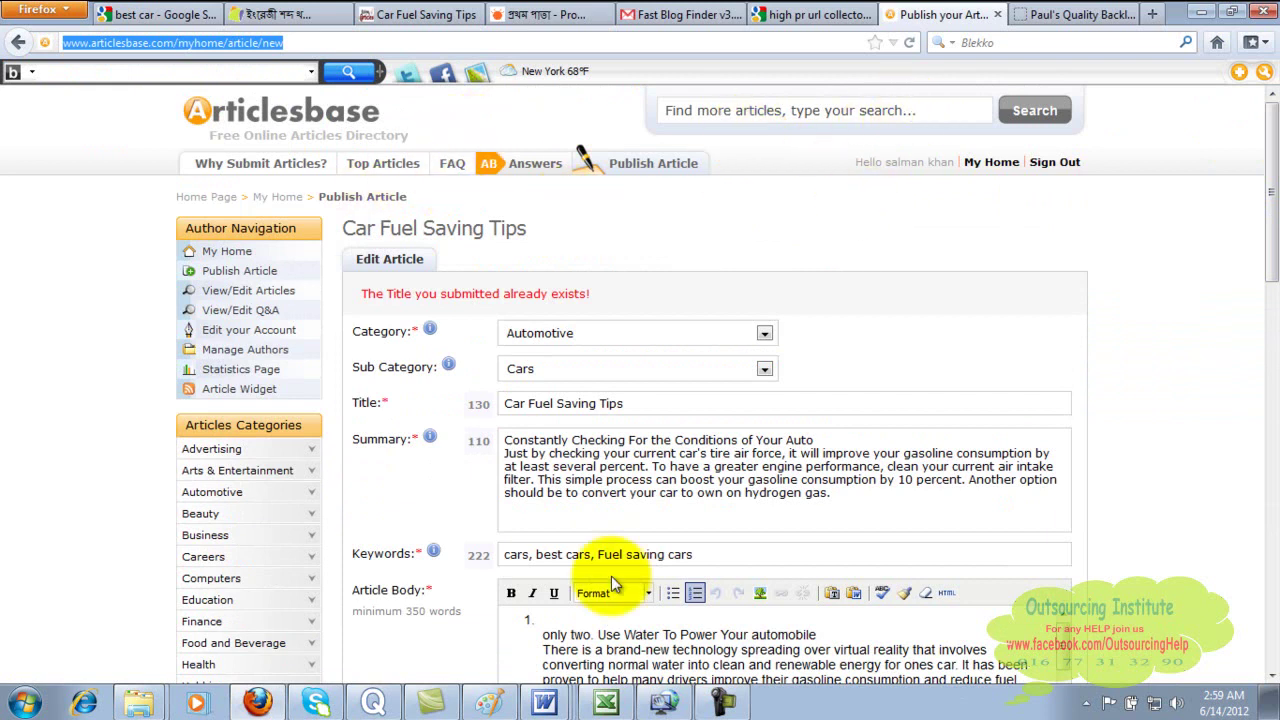
left_click(603, 705)
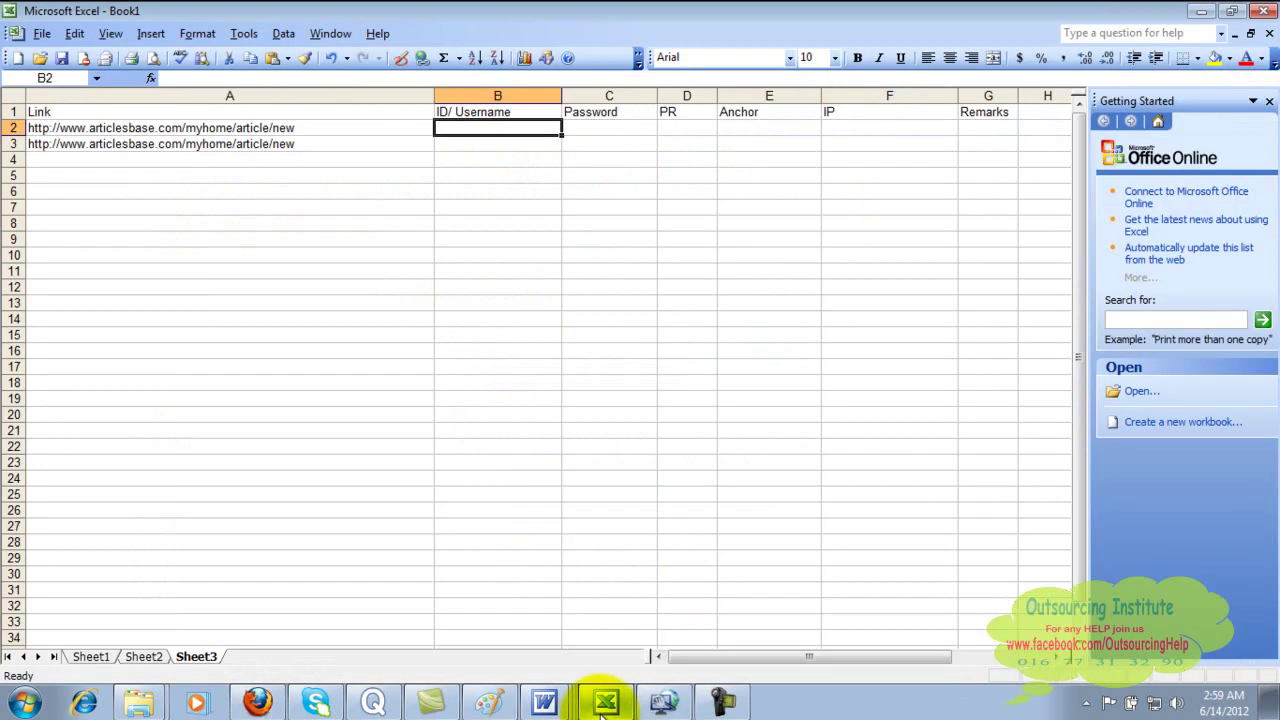
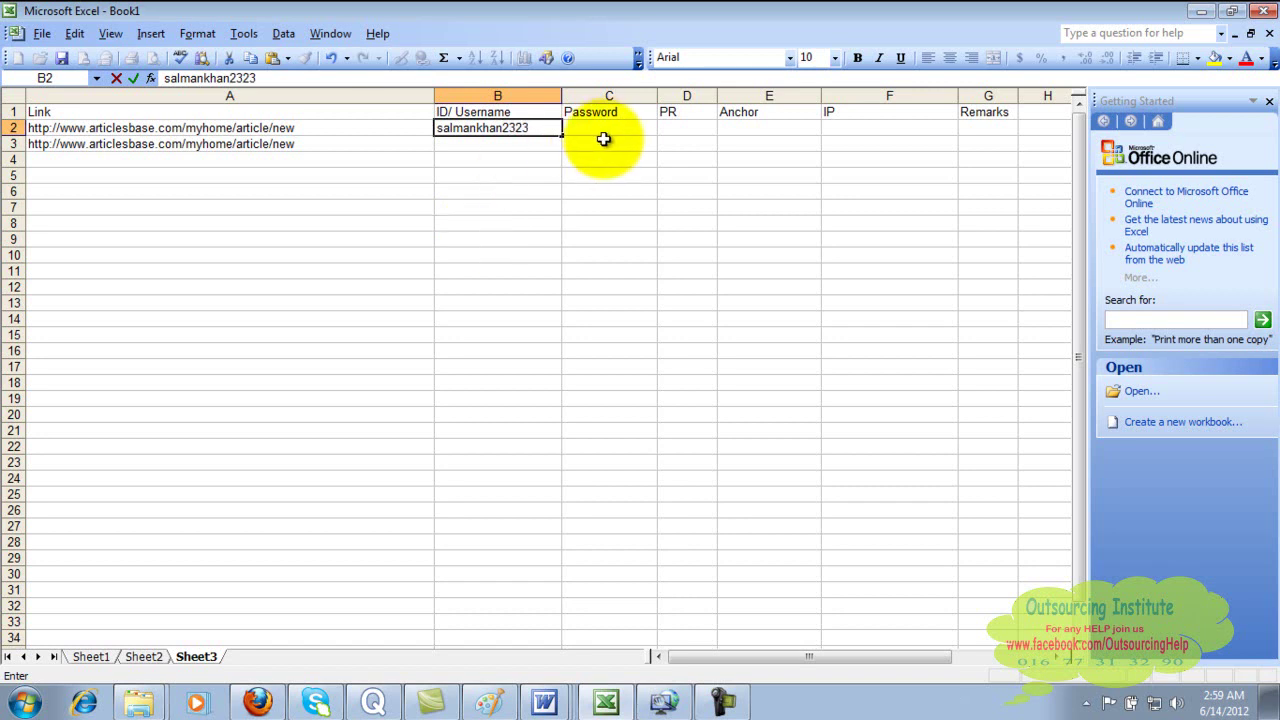
- Enter the account username in B2 and its password in C2
left_click(618, 124)
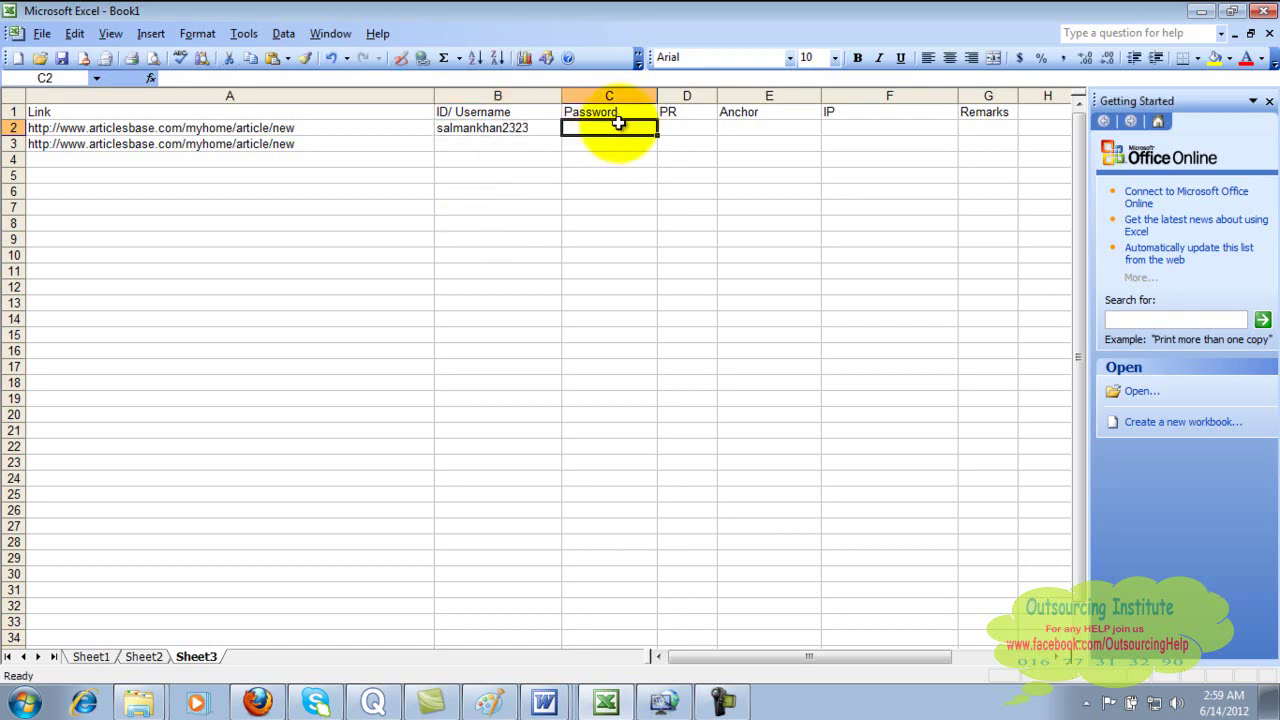
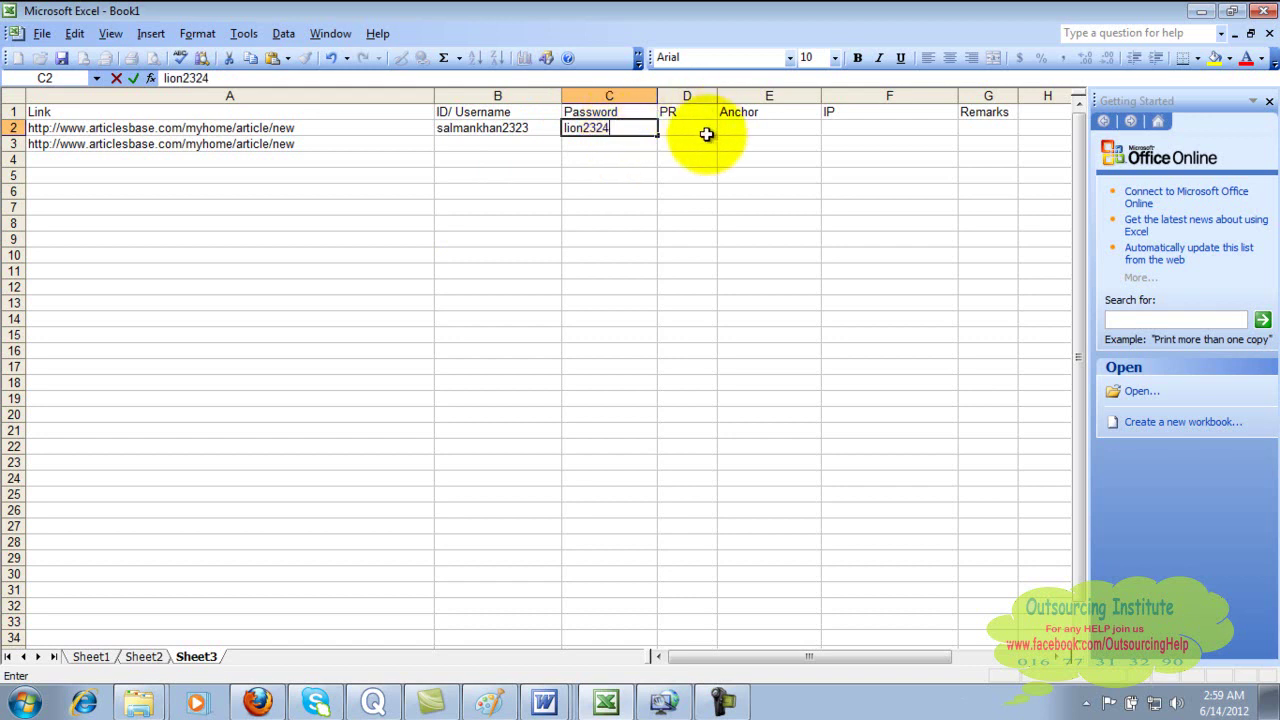
left_click(706, 134)
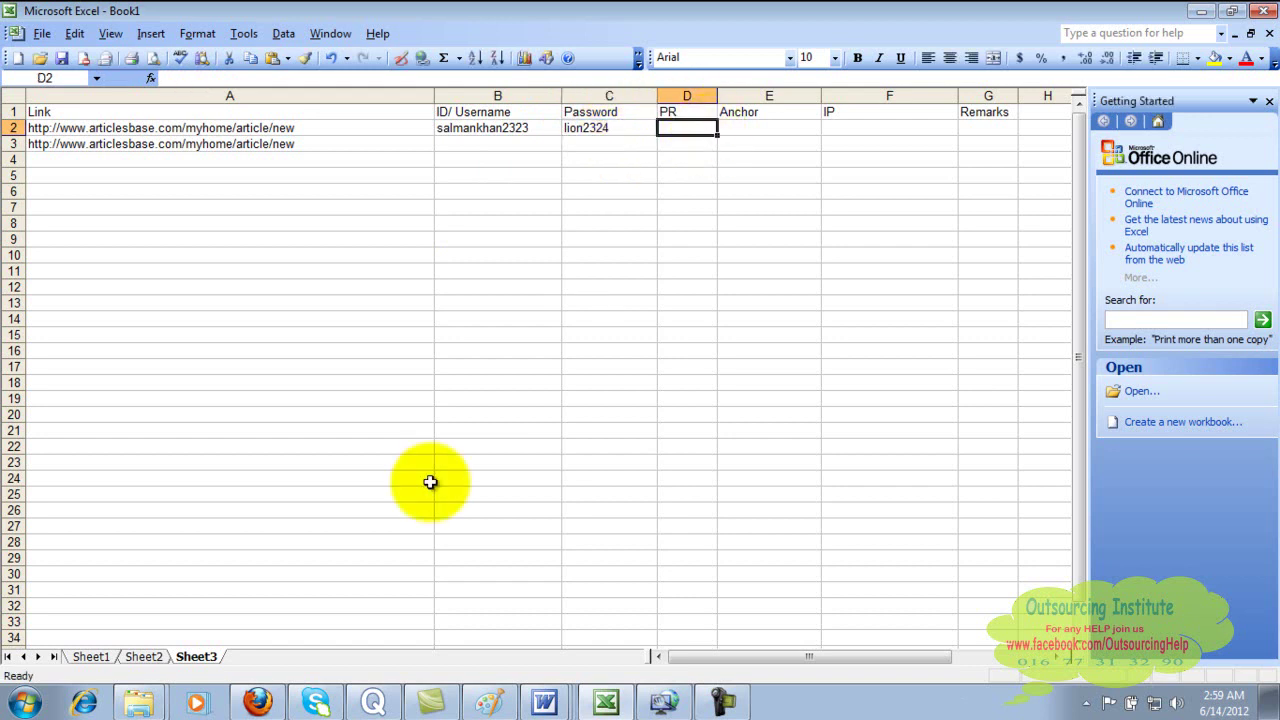
- Check the page rank in Firefox and record a PR of 5 in D2
left_click(250, 705)
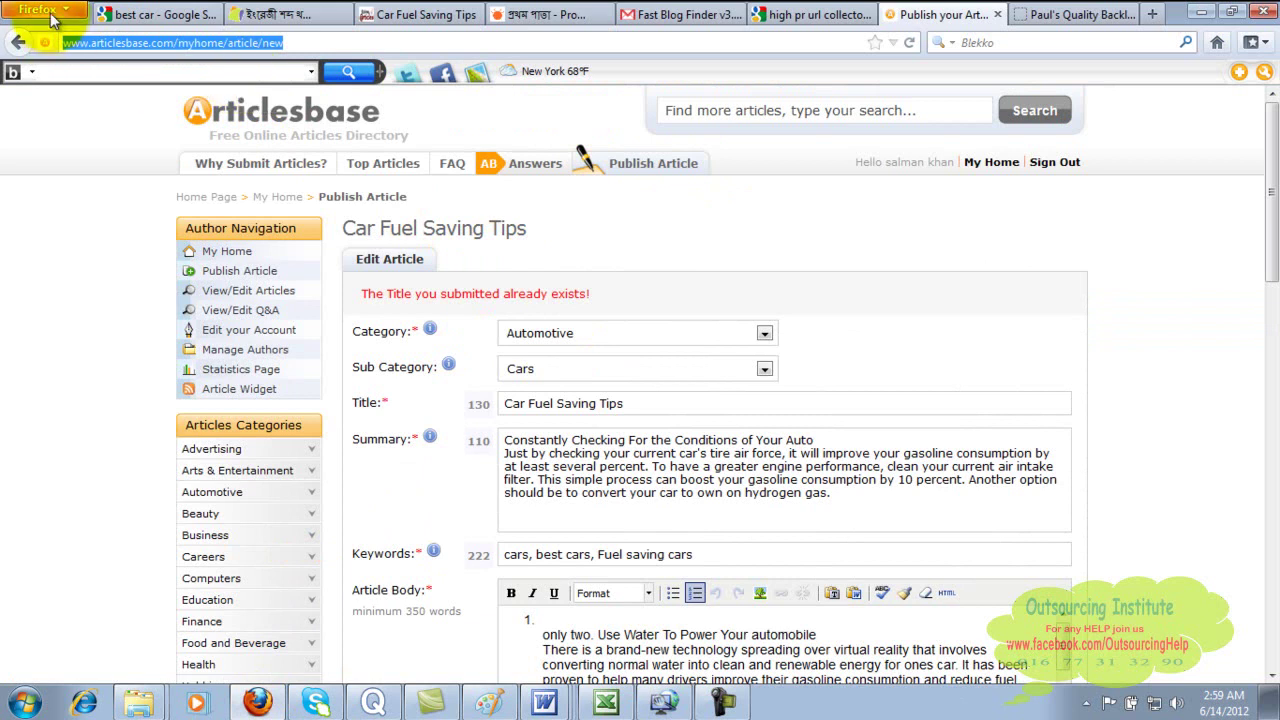
left_click(262, 705)
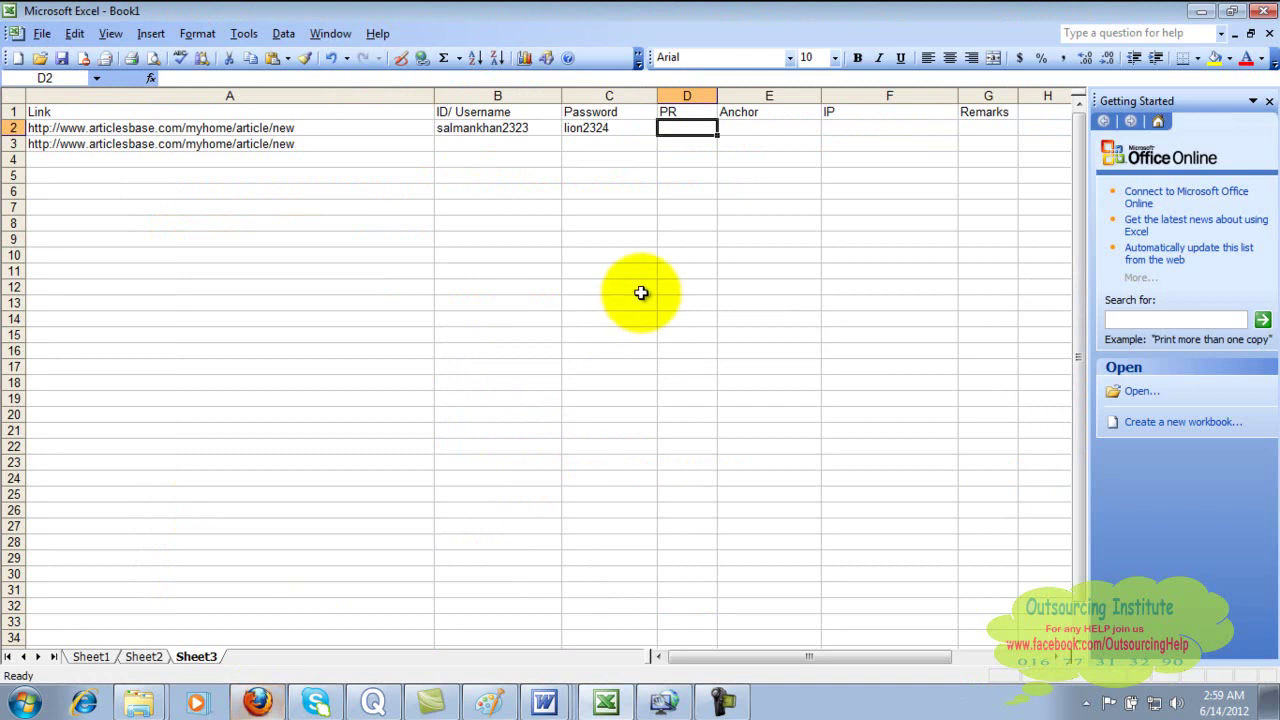
type("5")
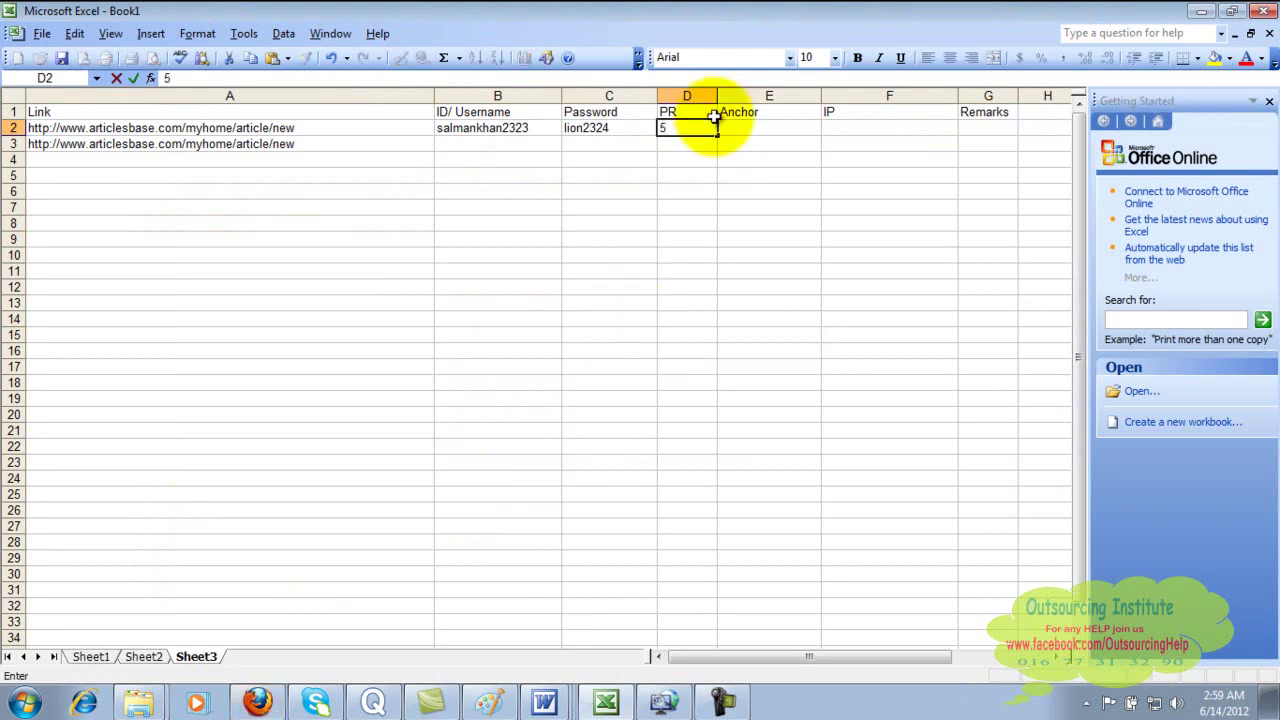
left_click(745, 126)
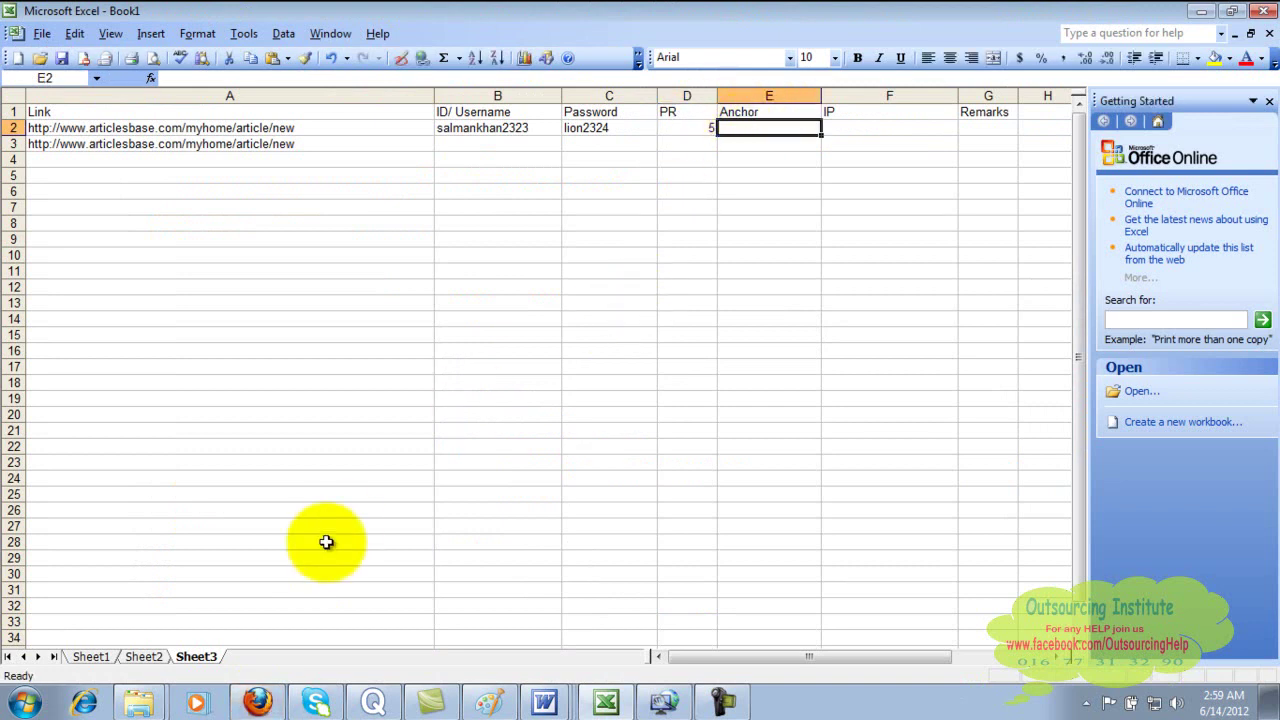
left_click(257, 703)
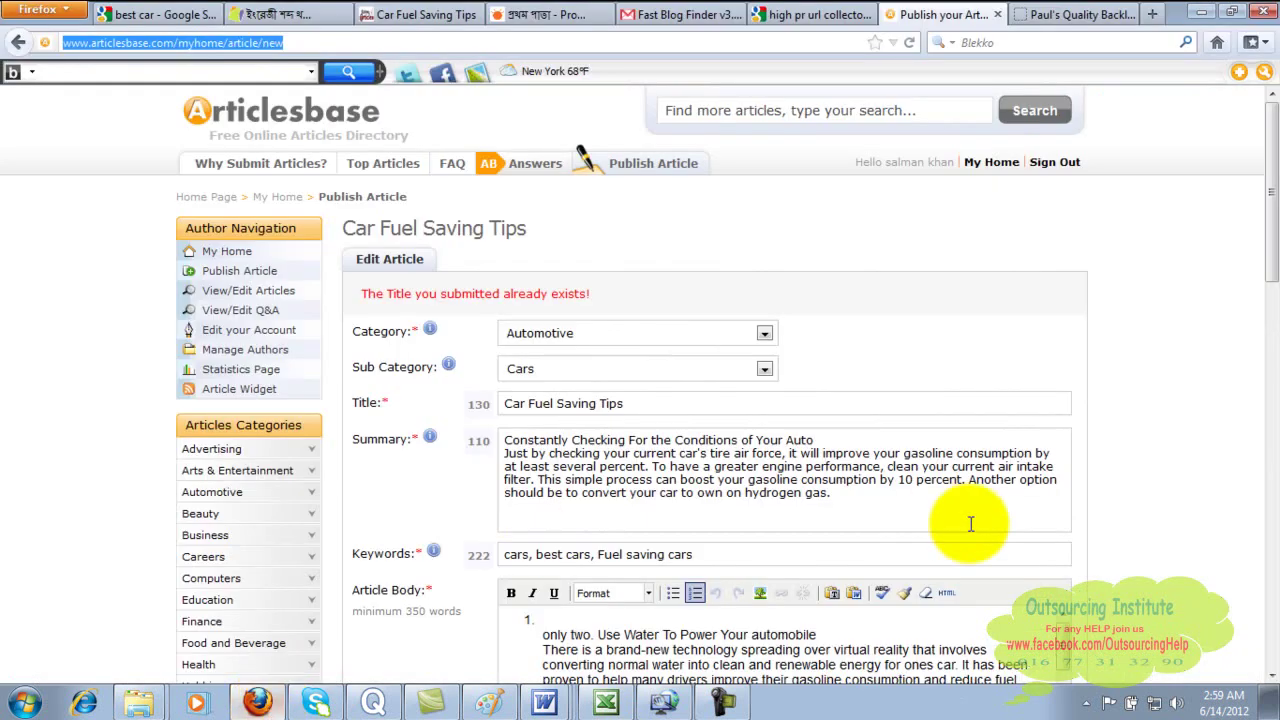
- Scroll the ArticlesBase article body down to its closing CAR FUEL SAVING TIPS link
scroll(1275, 665, "down", 5)
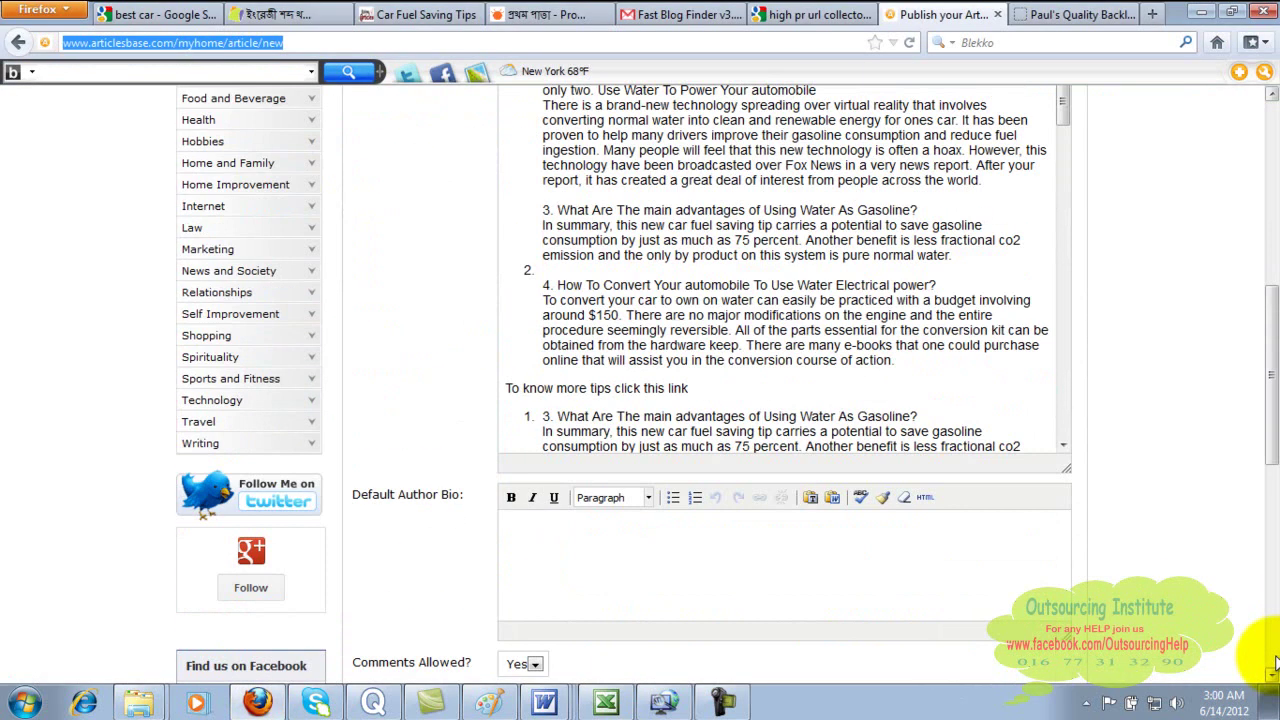
scroll(1063, 435, "down", 5)
scroll(1063, 427, "down", 3)
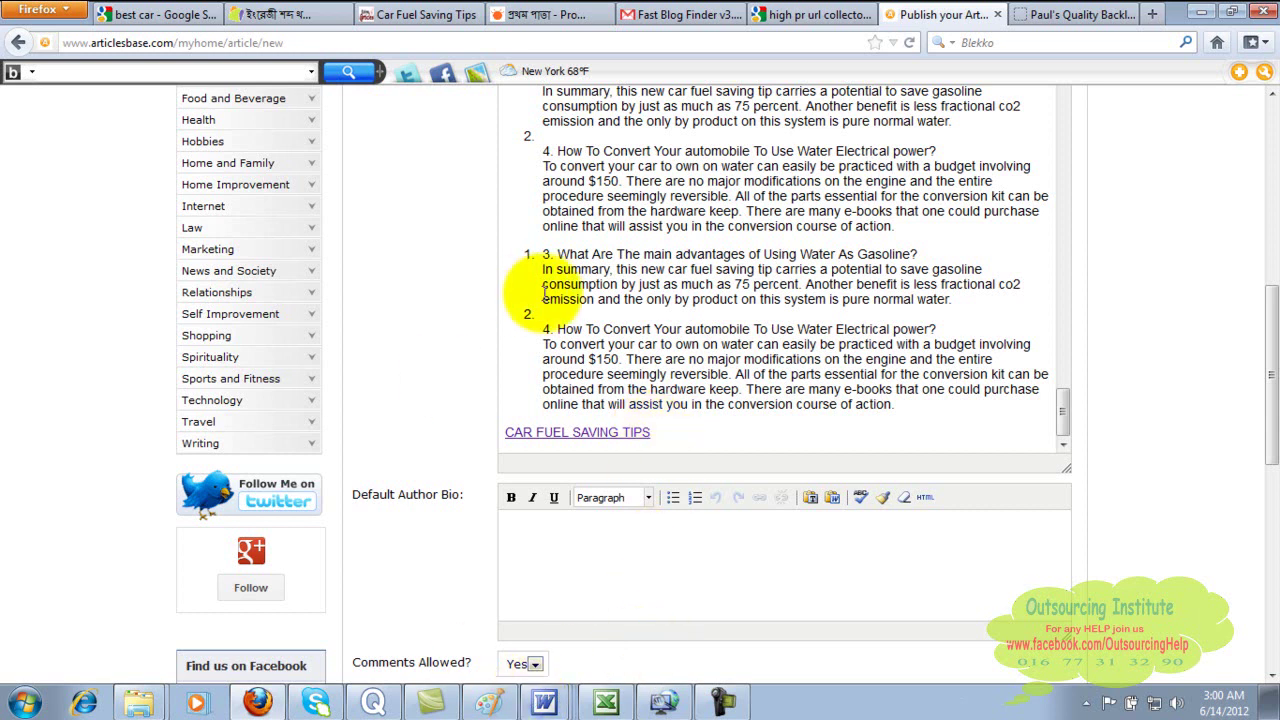
- Enter the anchor text 'Car Fuel Saving Tips' in E2 and widen column E to fit it
left_click(257, 703)
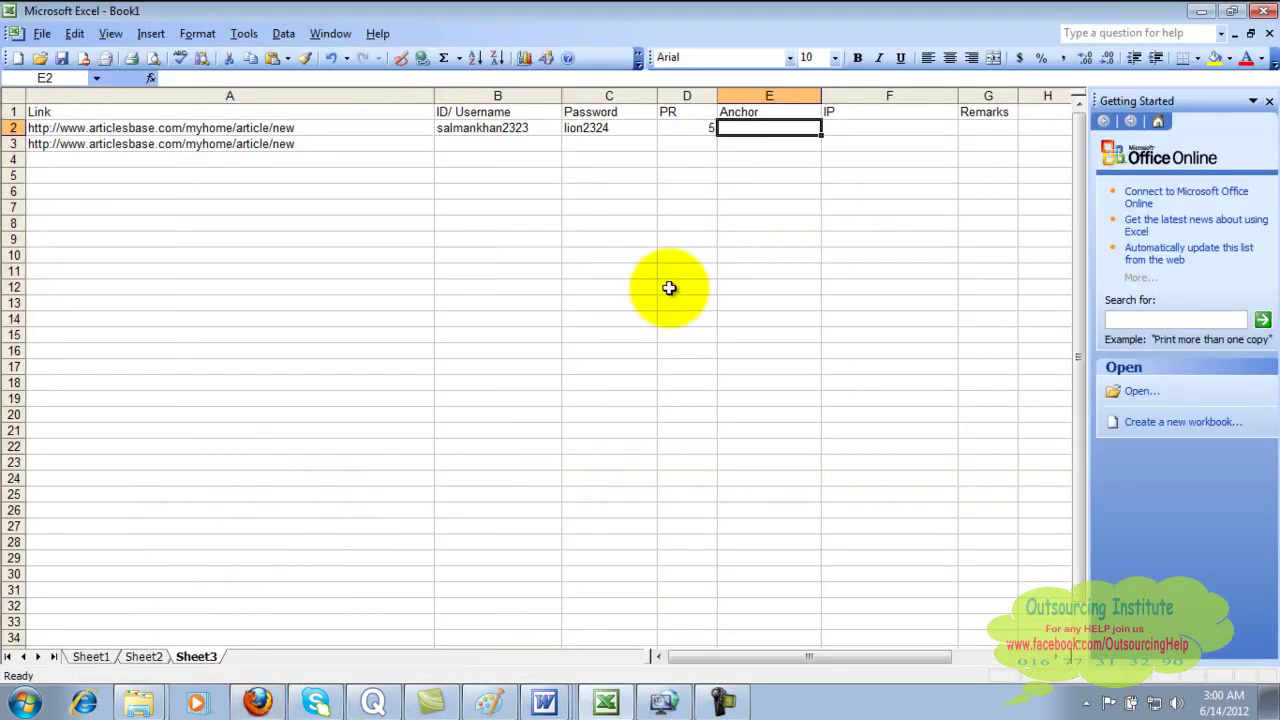
type("Car")
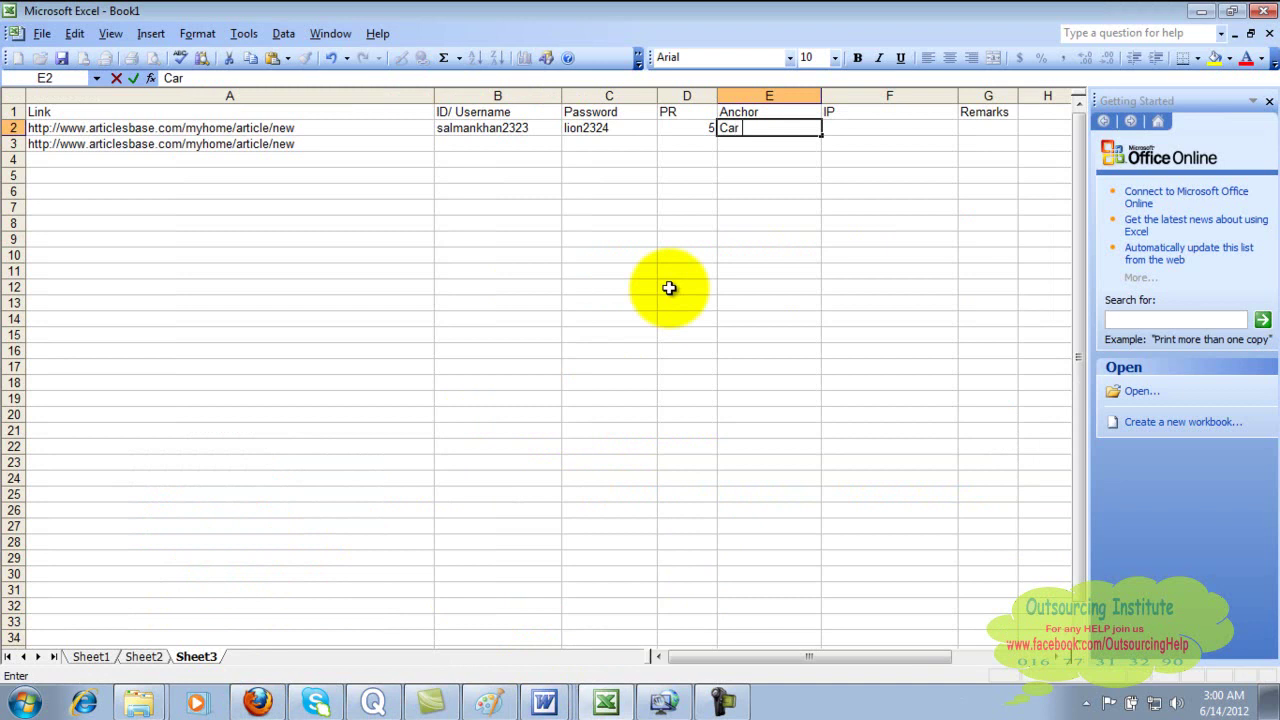
type(" Fuel Saving Tips")
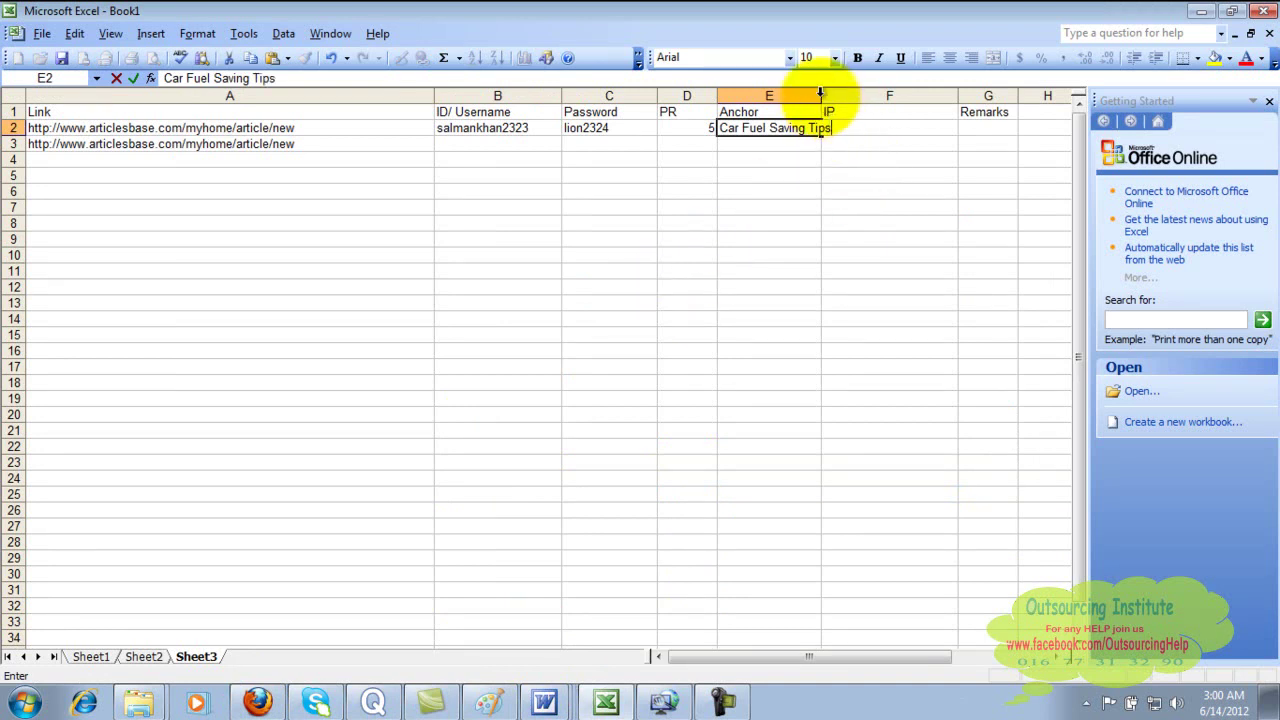
key("Return")
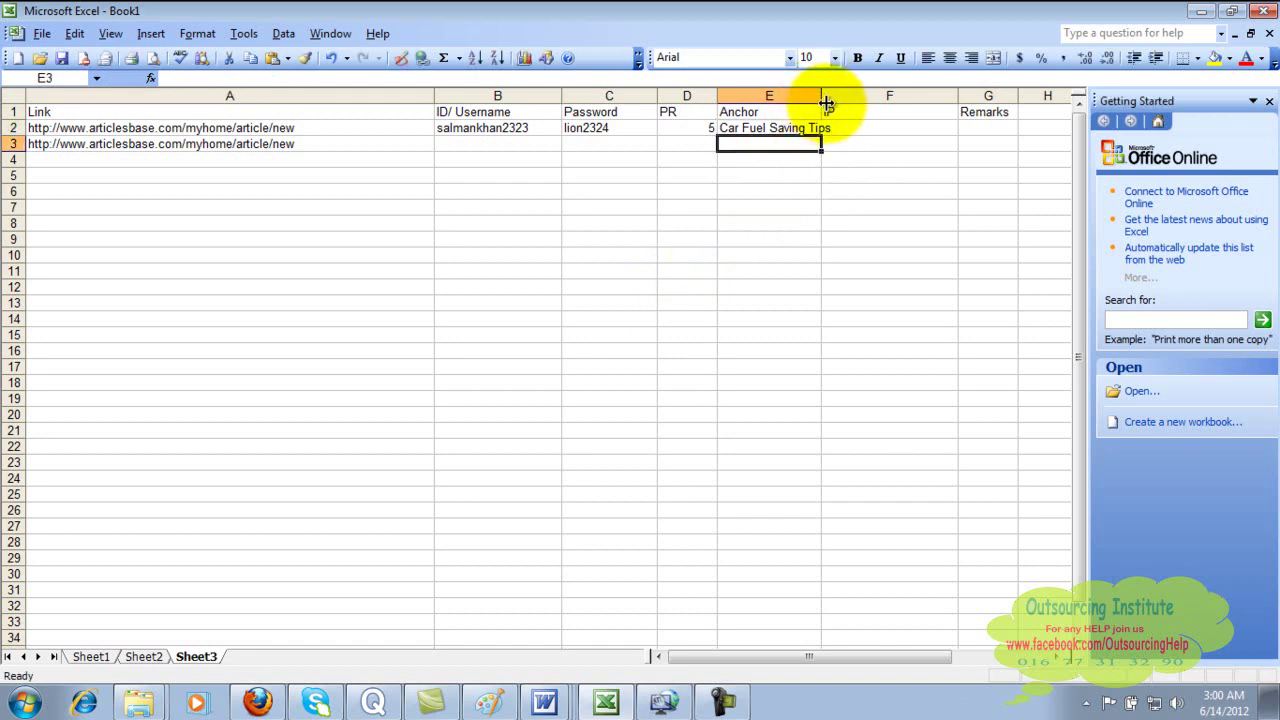
left_click_drag(826, 103, 846, 100)
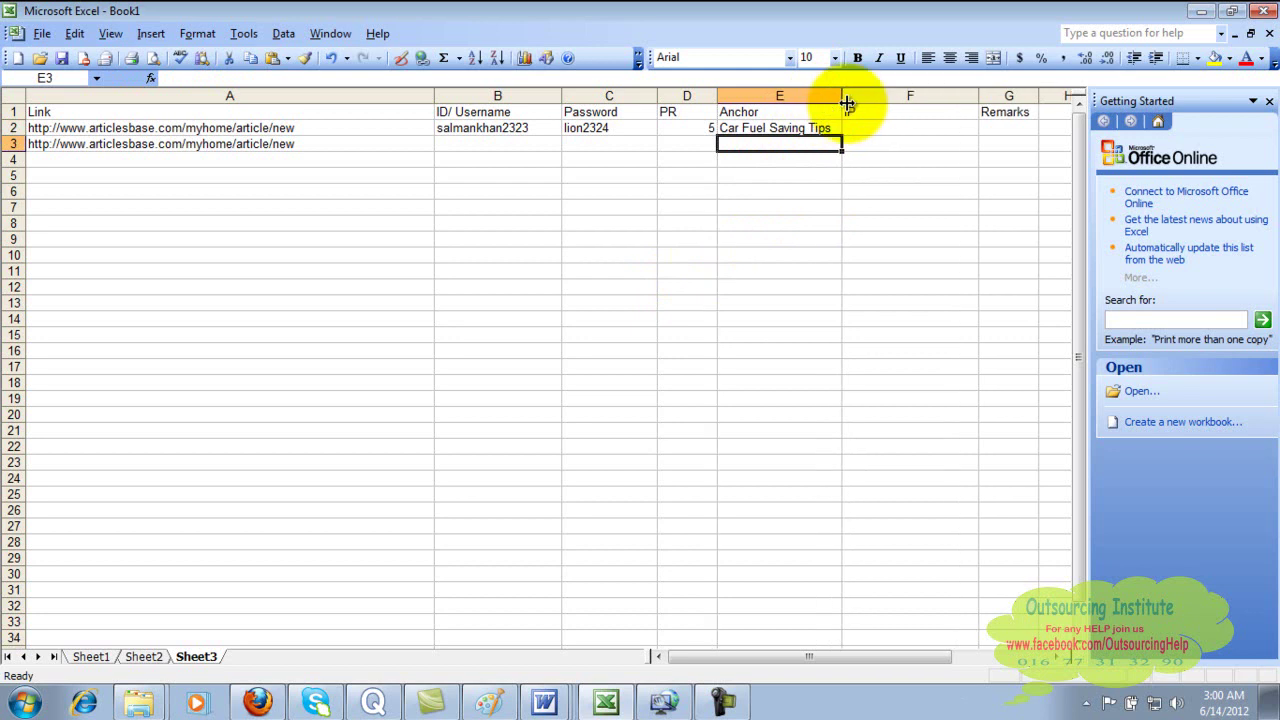
left_click(862, 112)
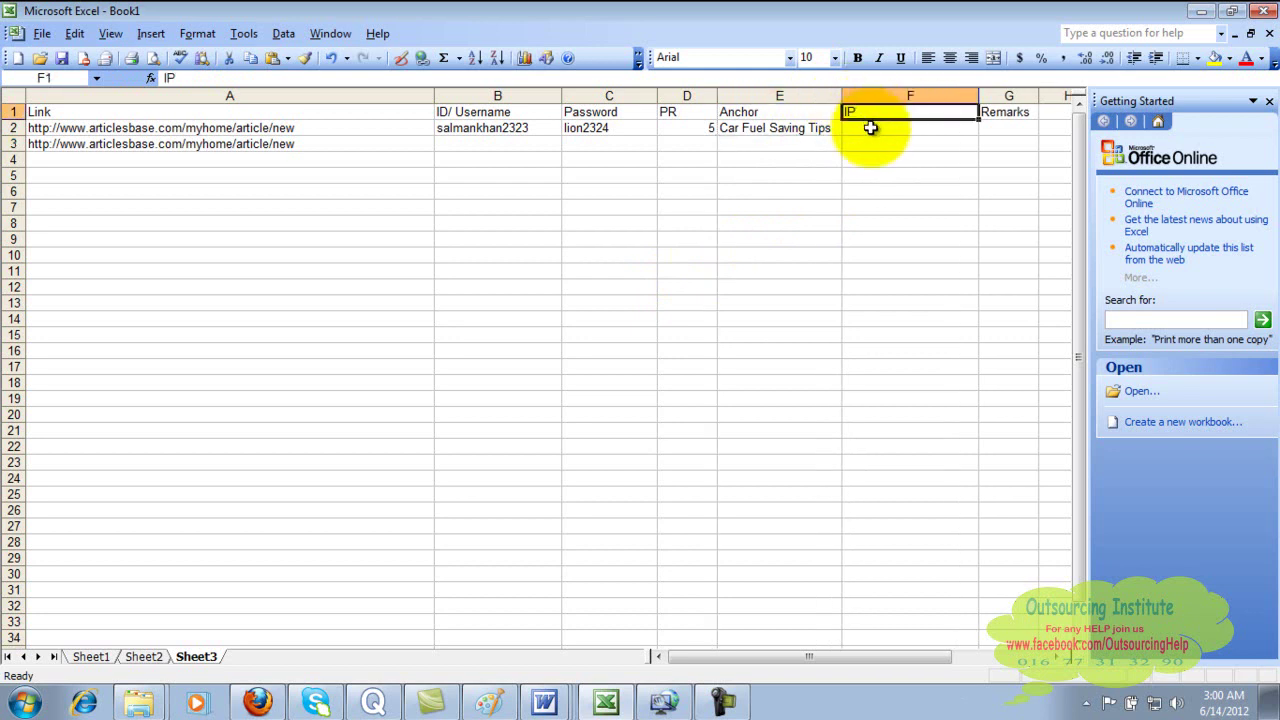
left_click(870, 127)
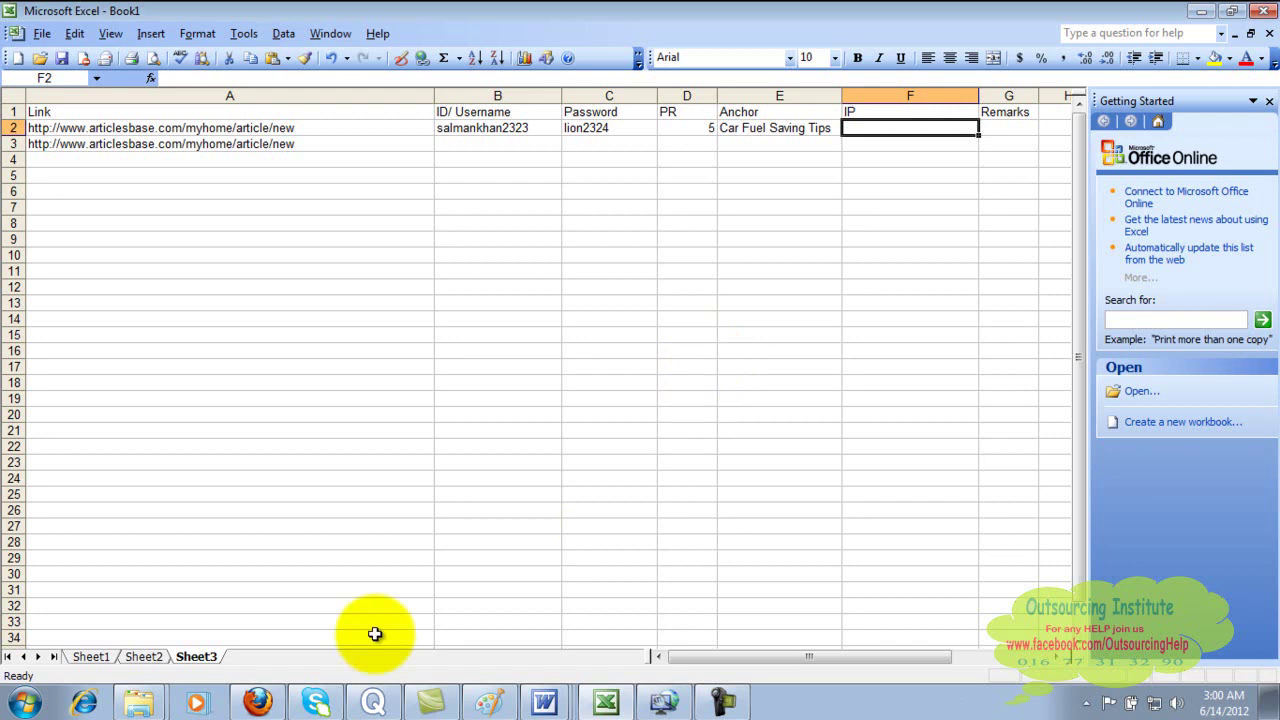
mouse_move(272, 703)
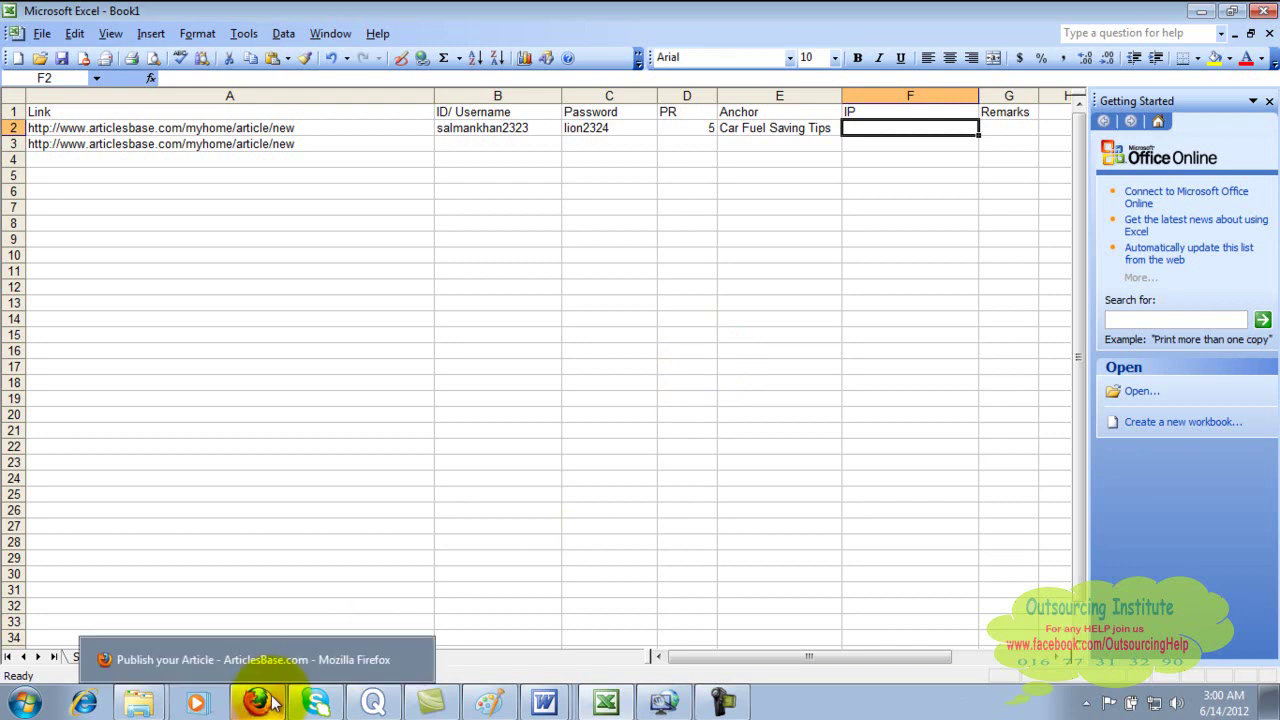
left_click(272, 703)
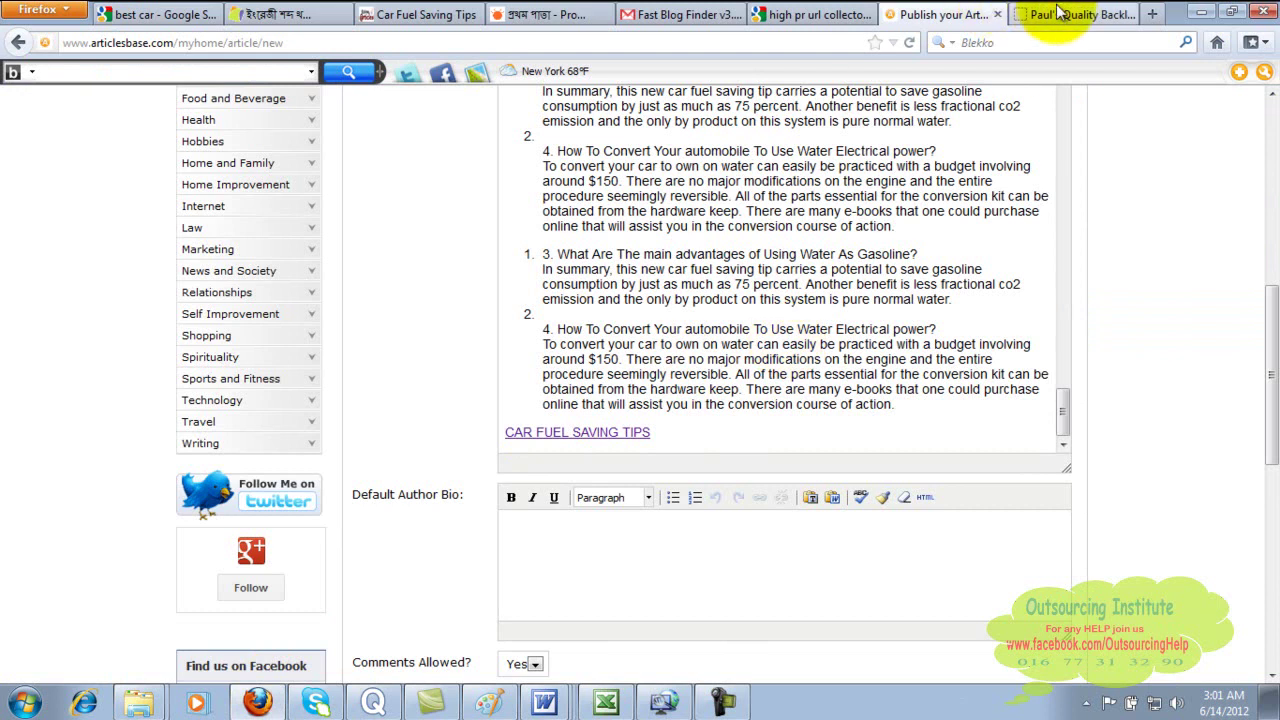
left_click(1152, 16)
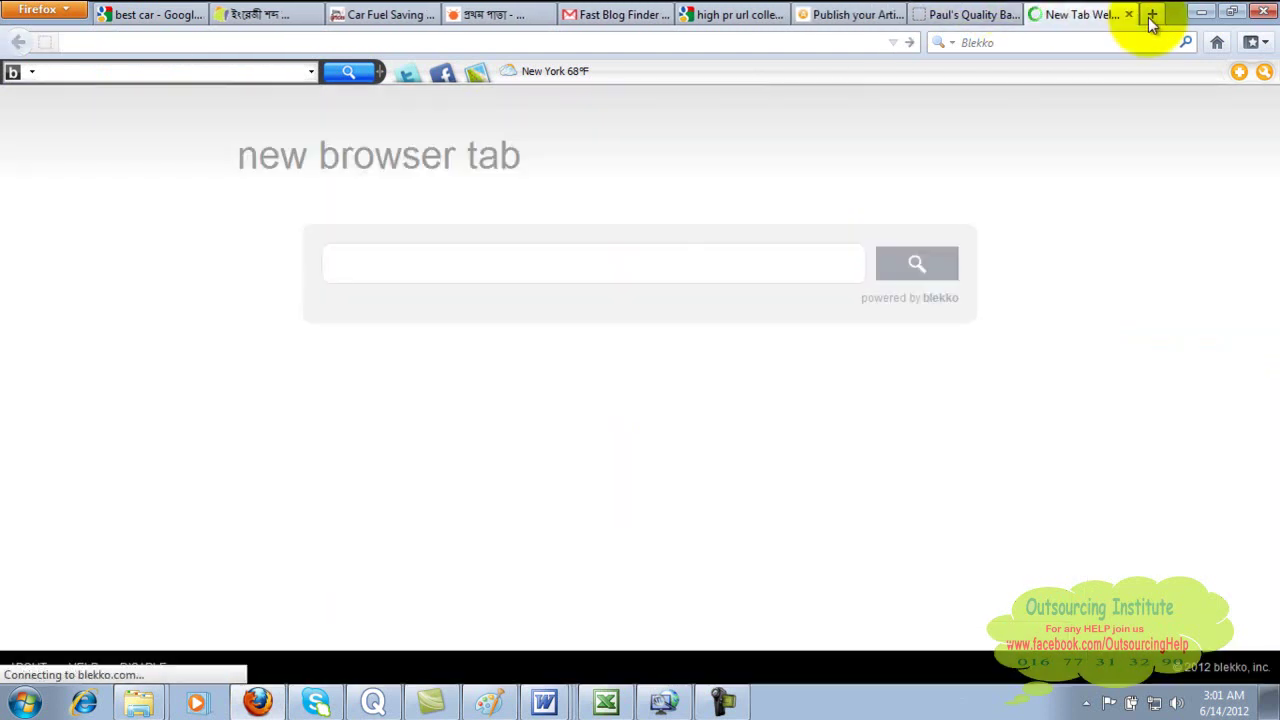
type("www.whatismy")
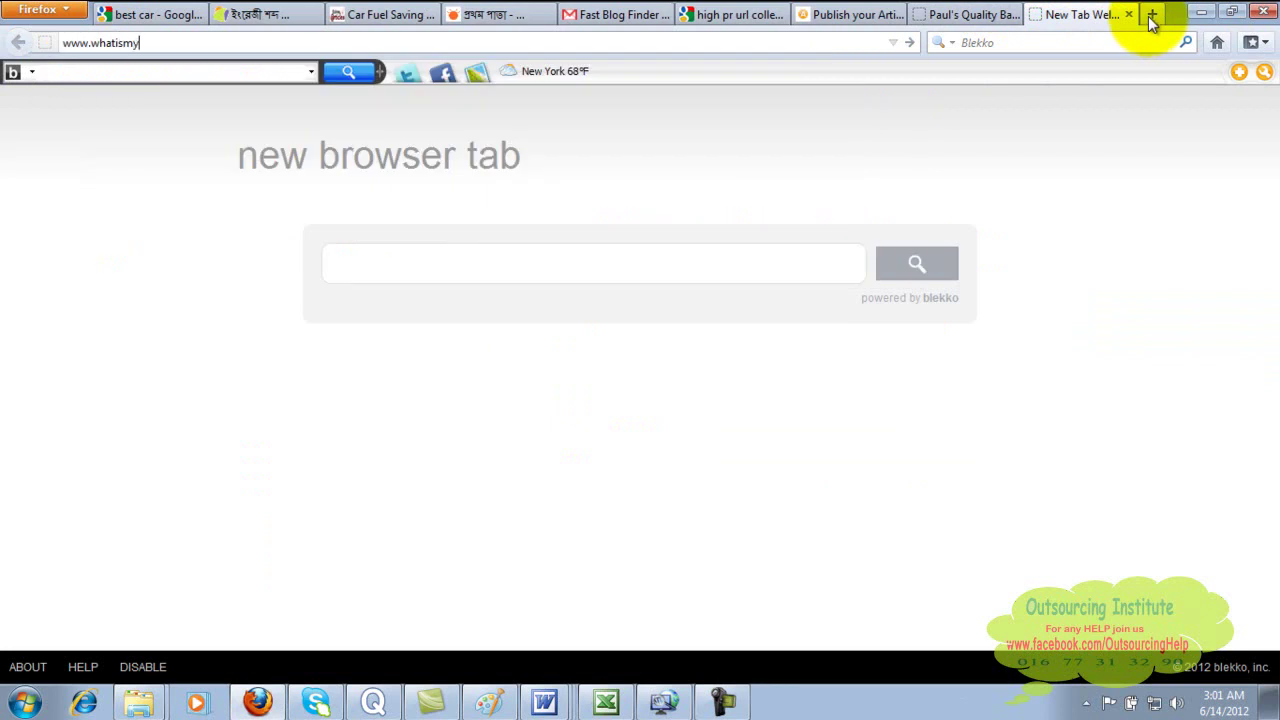
type("ip.com")
key("Return")
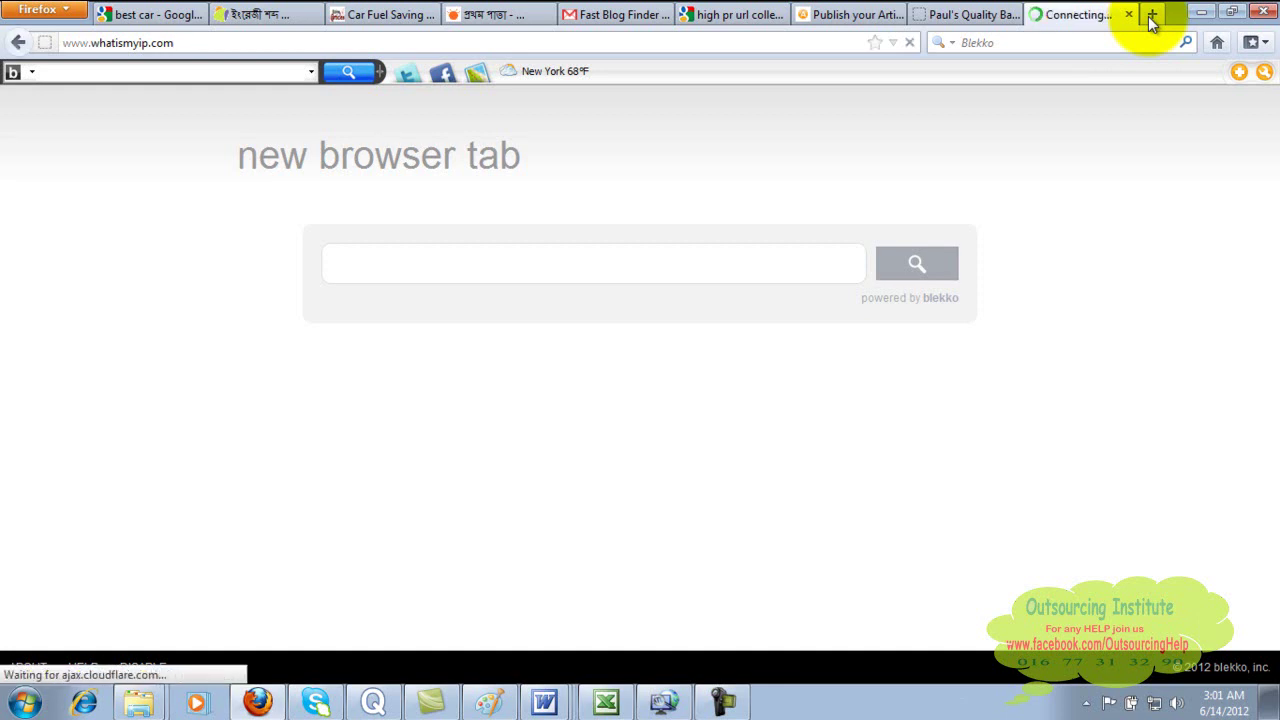
left_click(1099, 45)
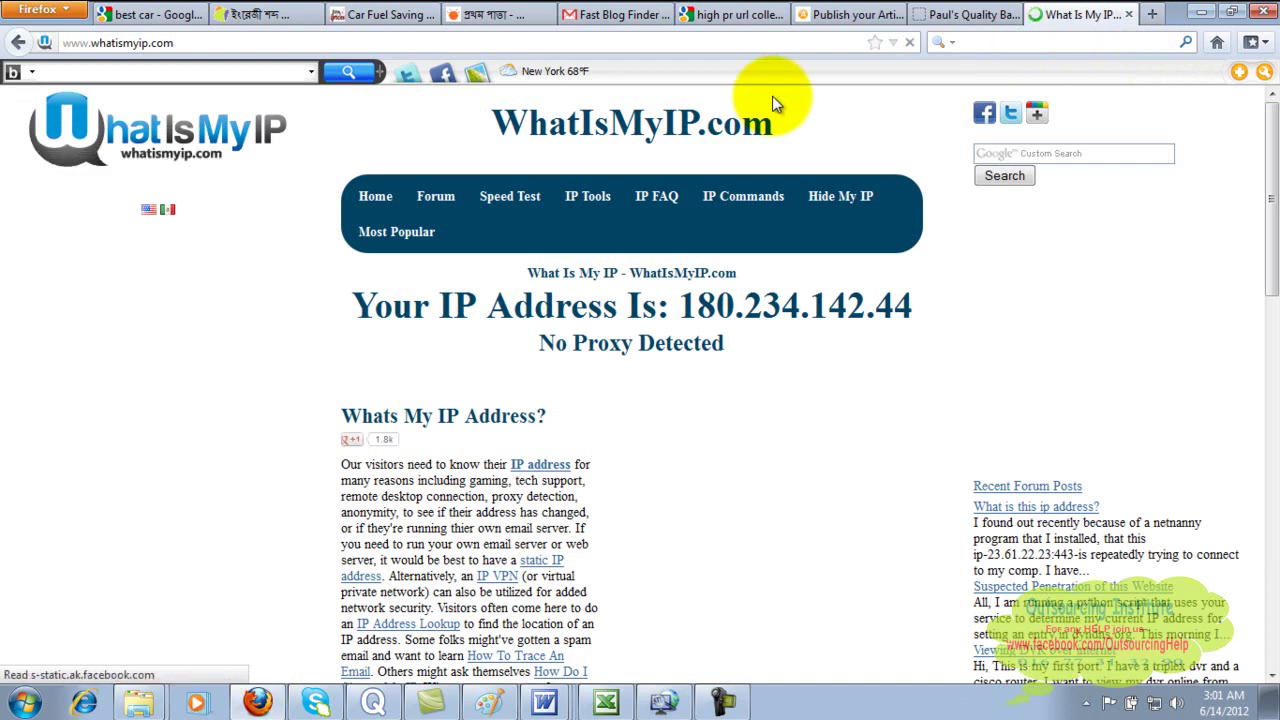
mouse_move(743, 196)
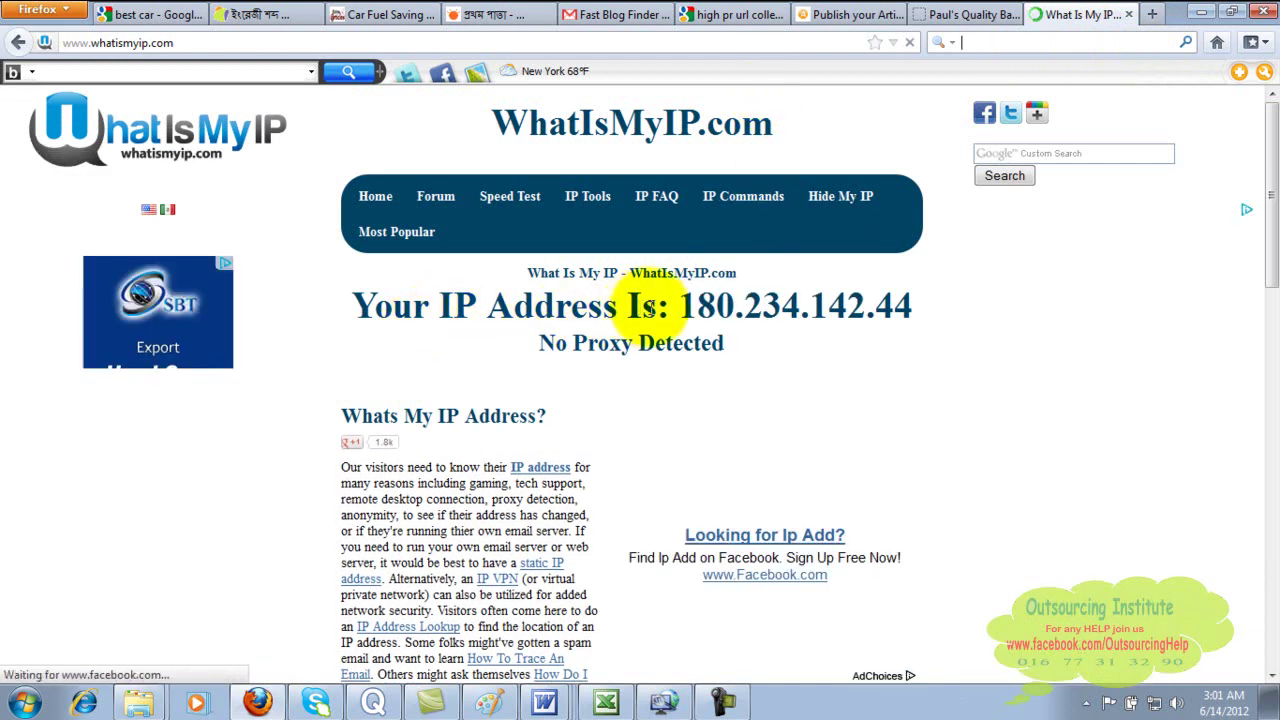
left_click_drag(680, 309, 915, 316)
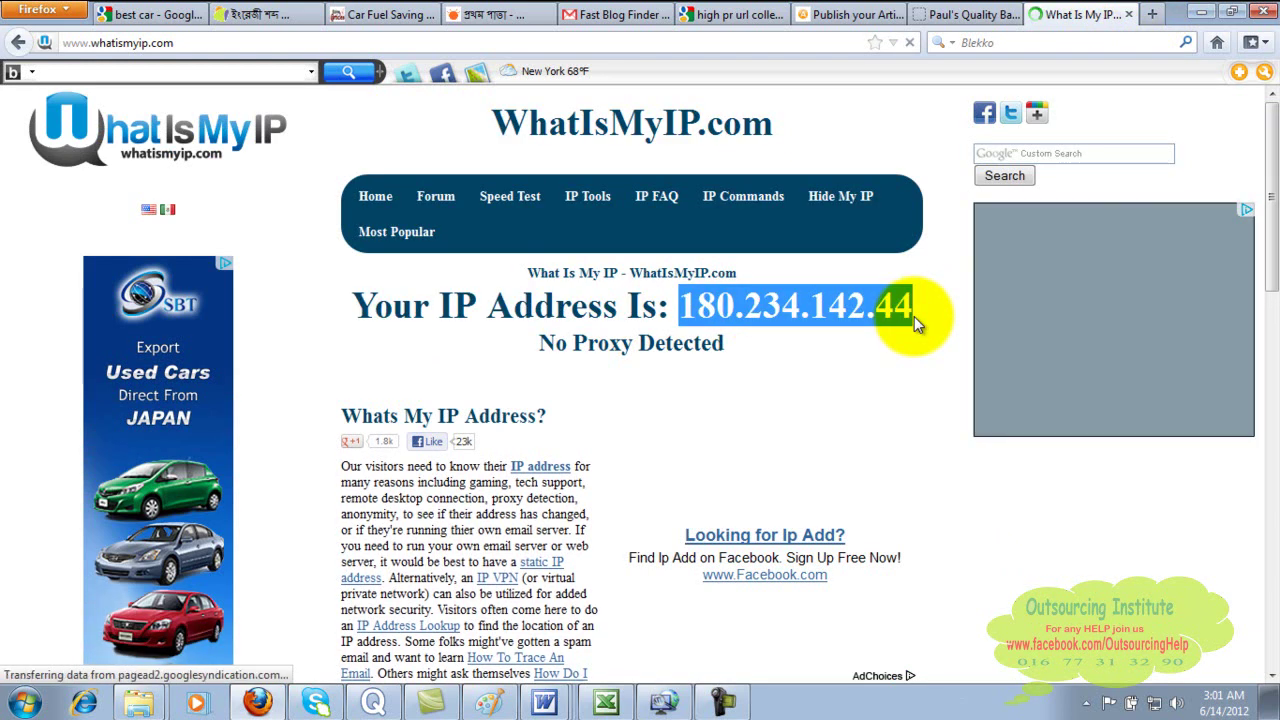
right_click(797, 316)
left_click(823, 326)
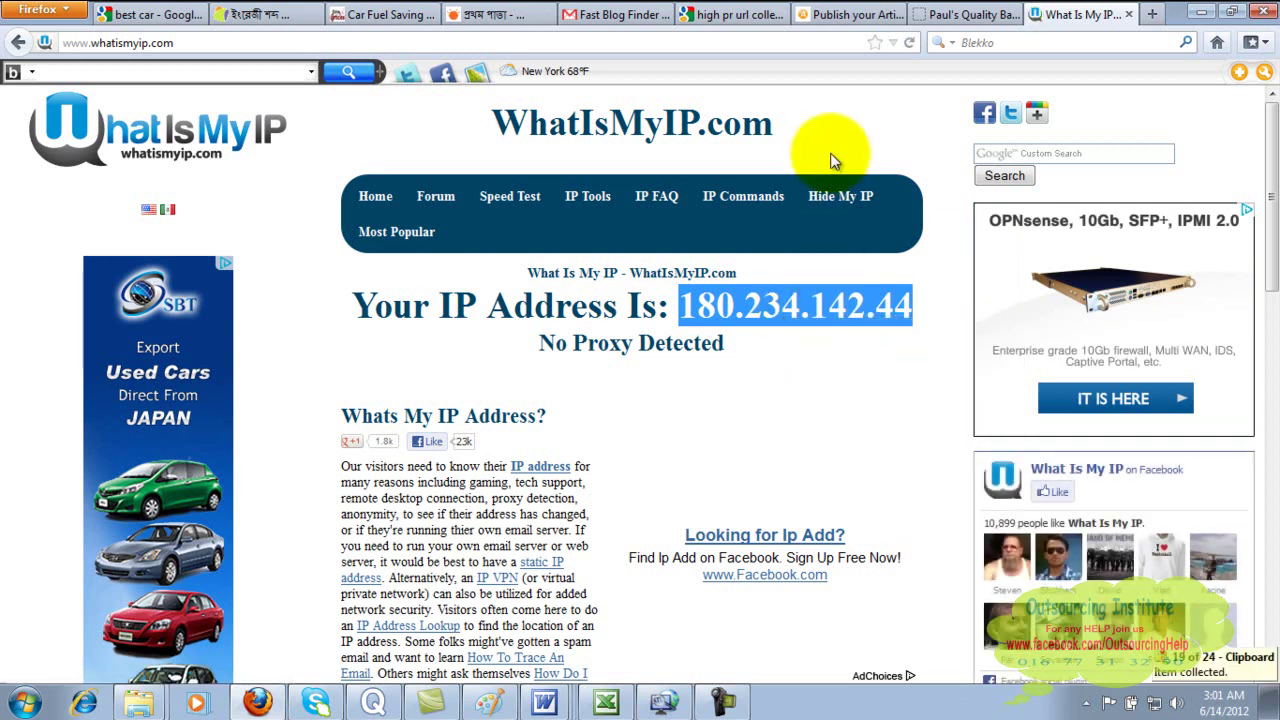
left_click(937, 10)
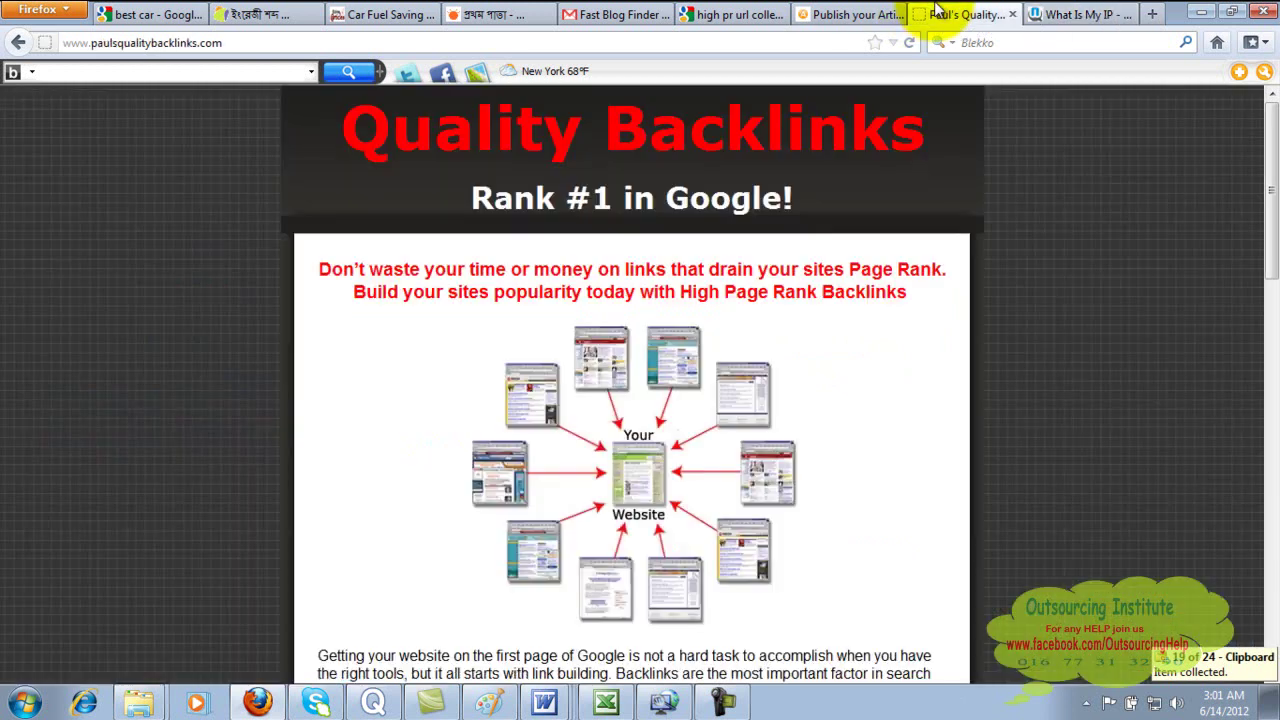
left_click(829, 18)
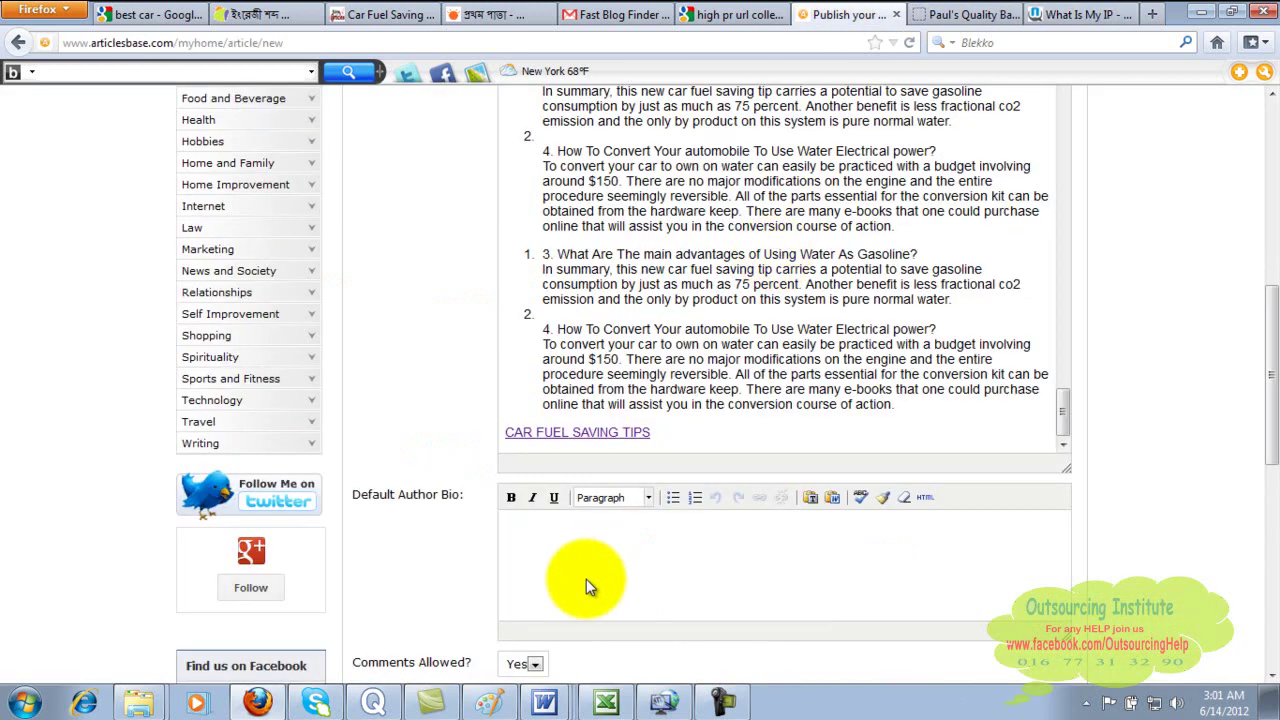
left_click(600, 699)
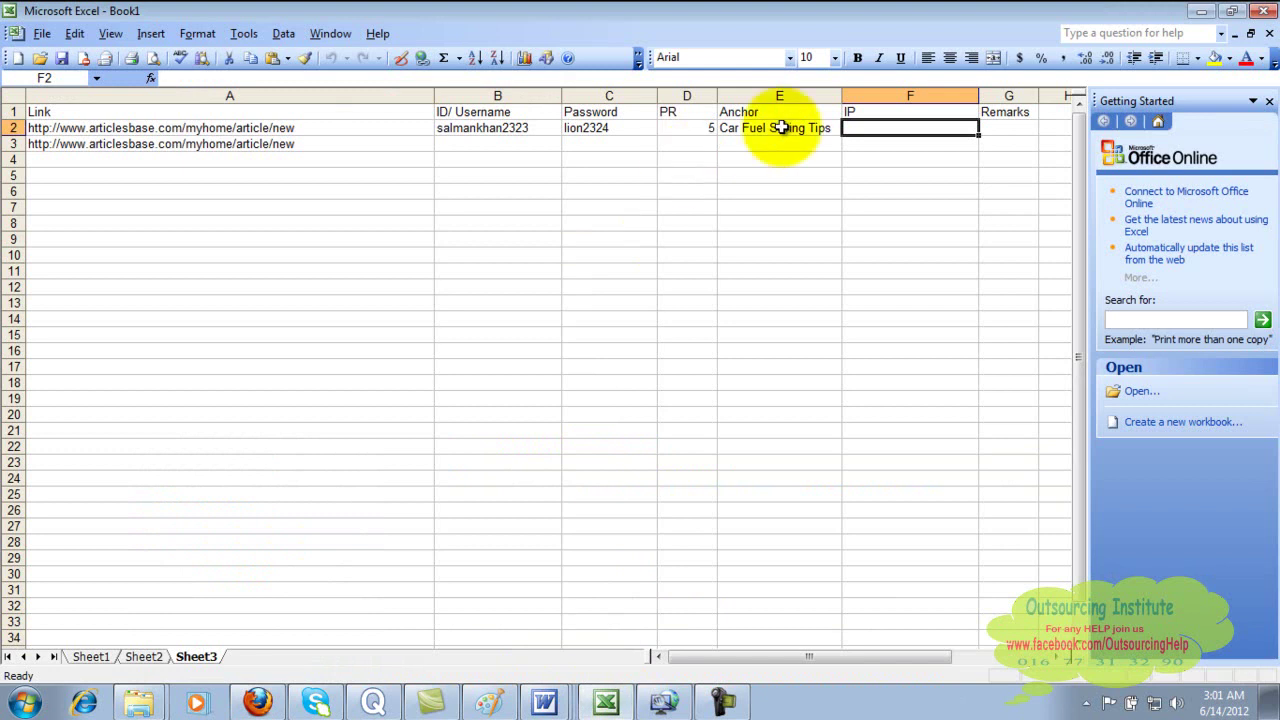
- Paste the IP 180.234.142.44 into F2 and widen the Remarks column G
right_click(879, 128)
left_click(928, 181)
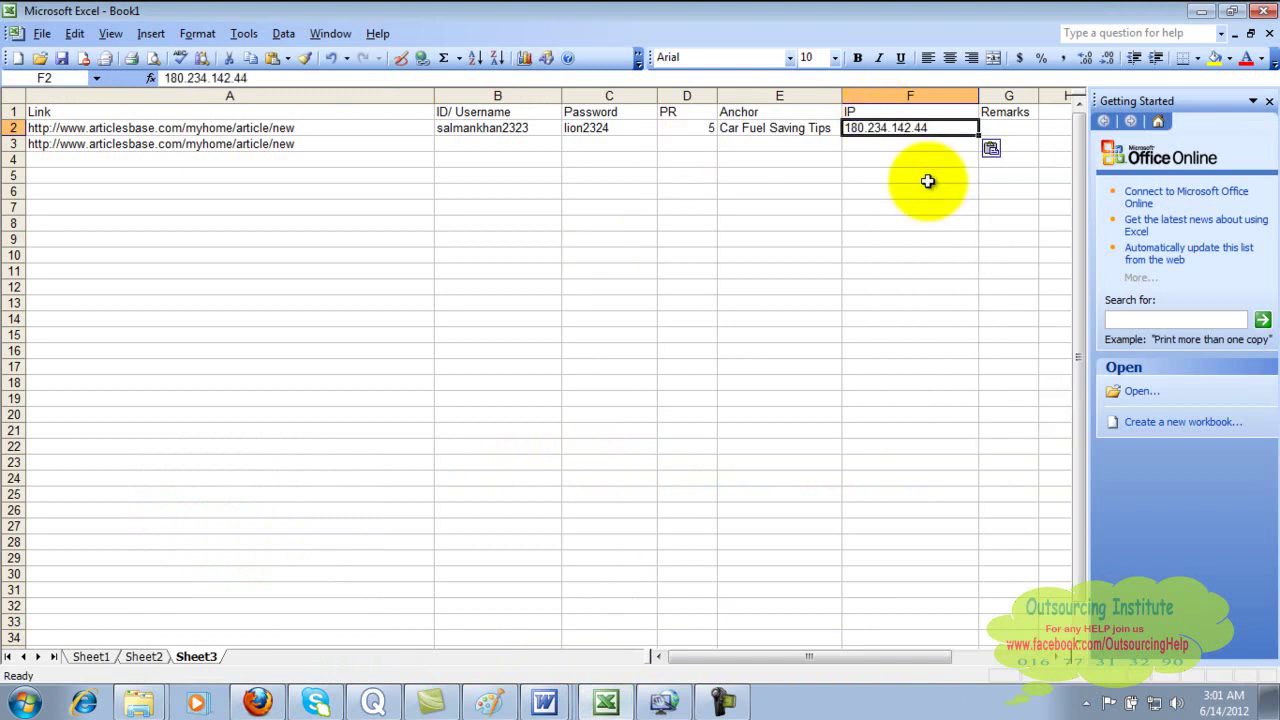
left_click(1020, 129)
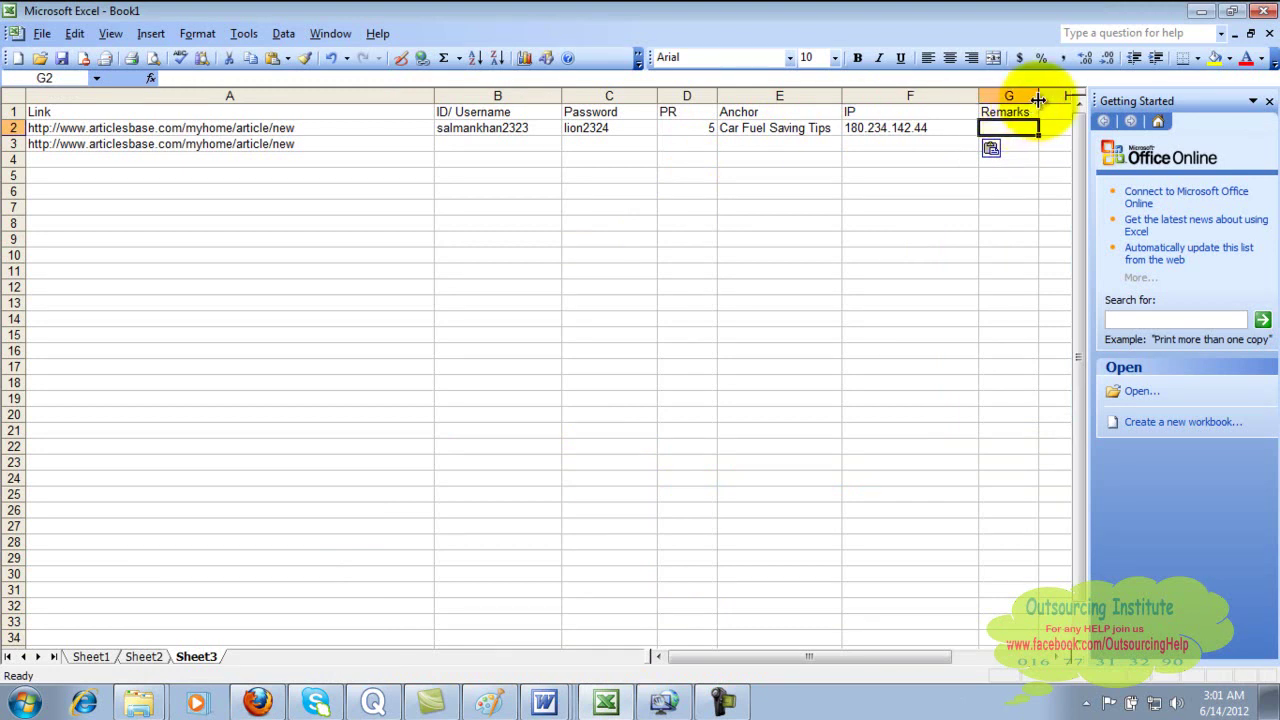
left_click_drag(1038, 99, 1068, 100)
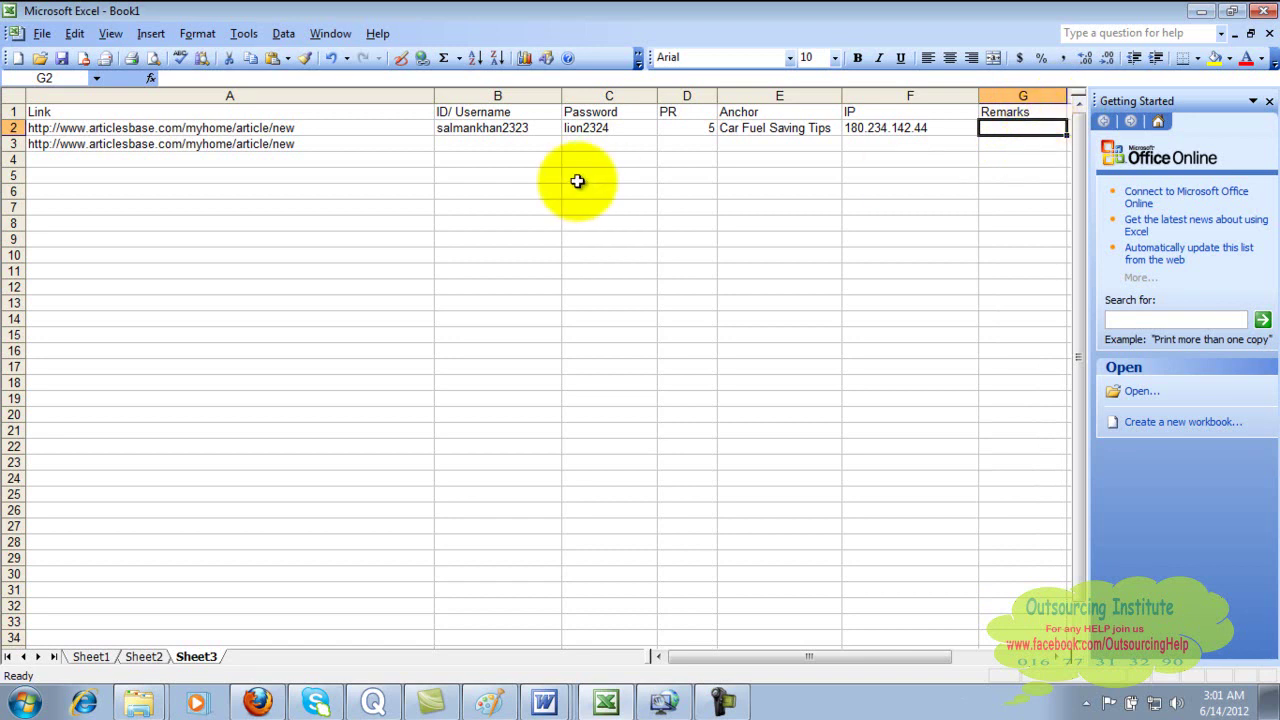
left_click(256, 128)
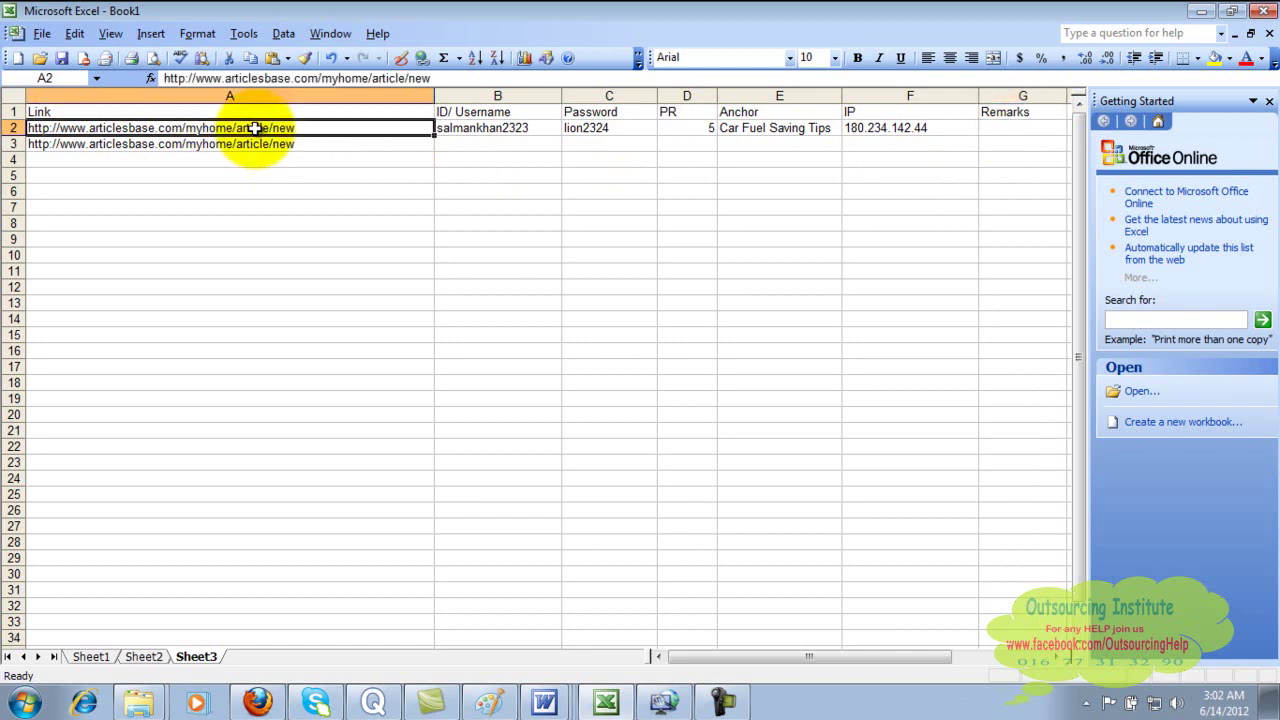
left_click(491, 127)
left_click(585, 131)
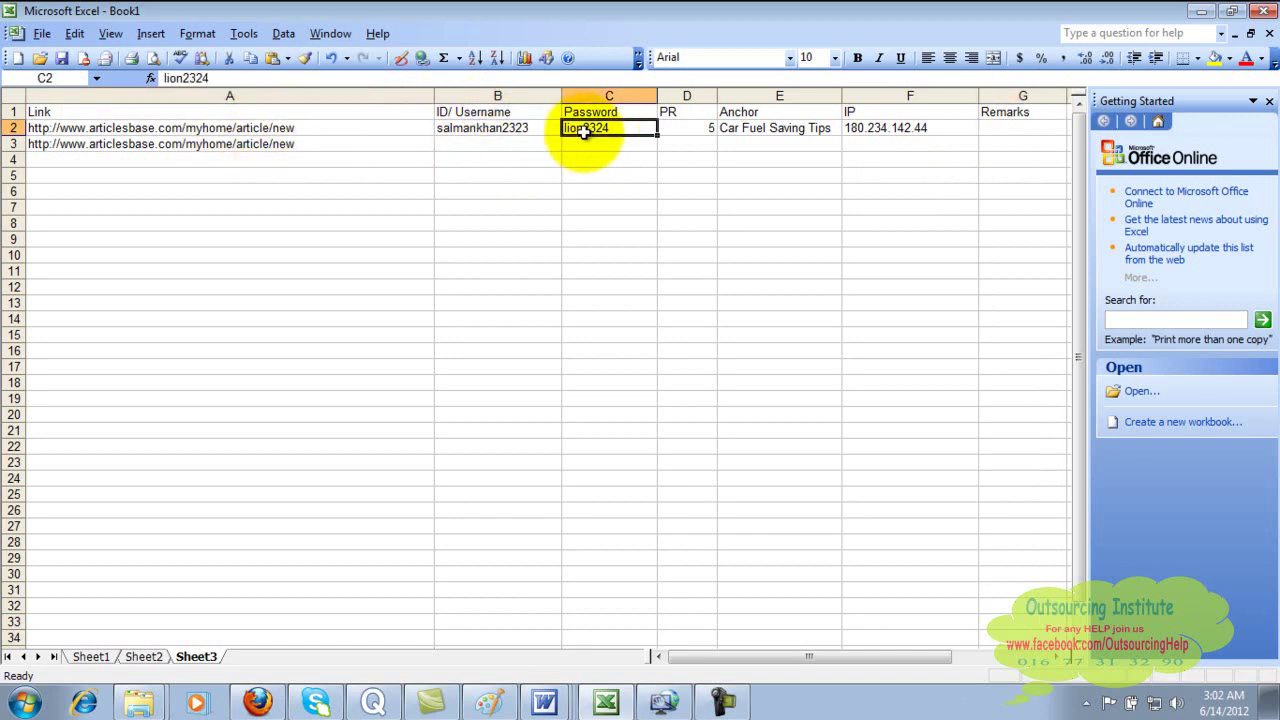
left_click(687, 143)
left_click(760, 128)
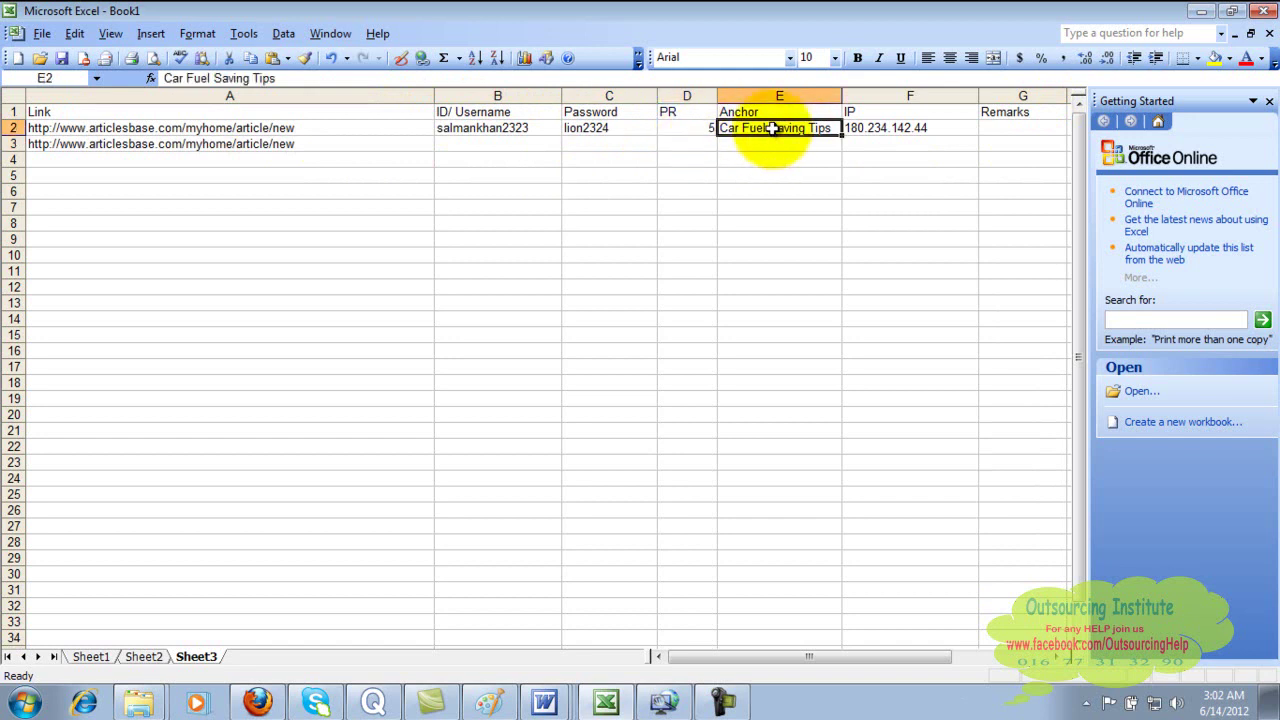
left_click(890, 129)
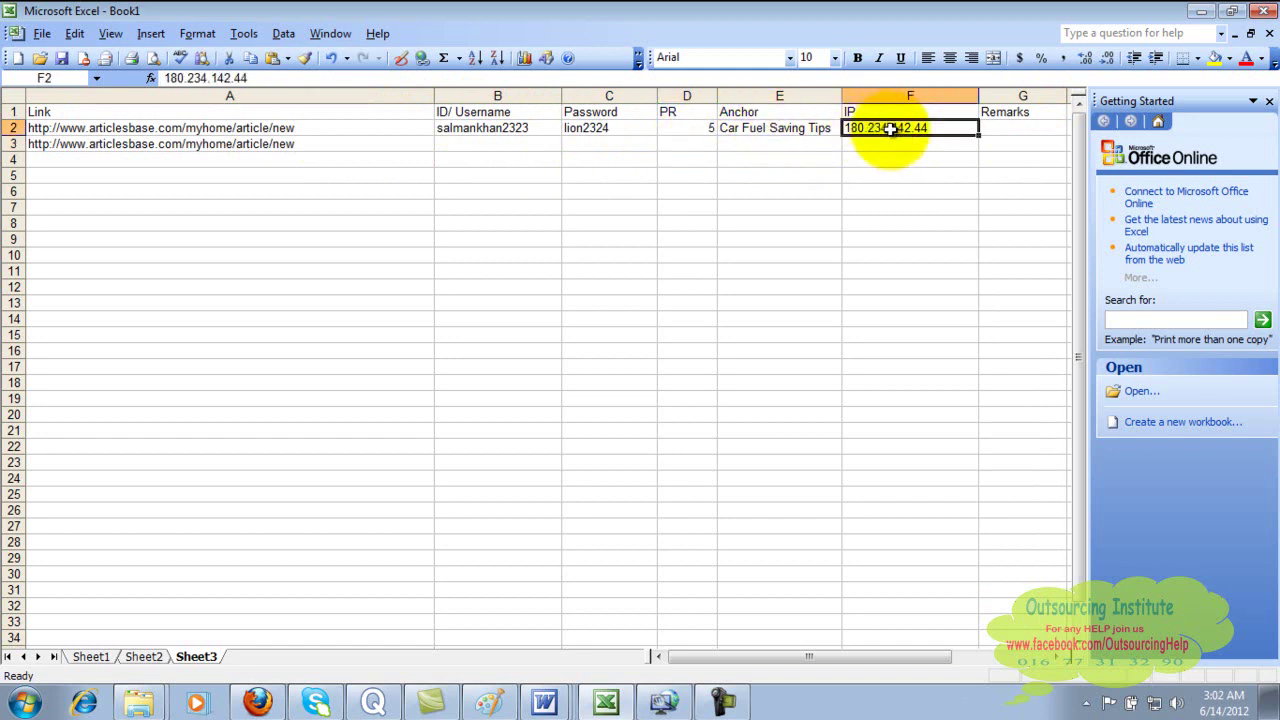
left_click(1015, 127)
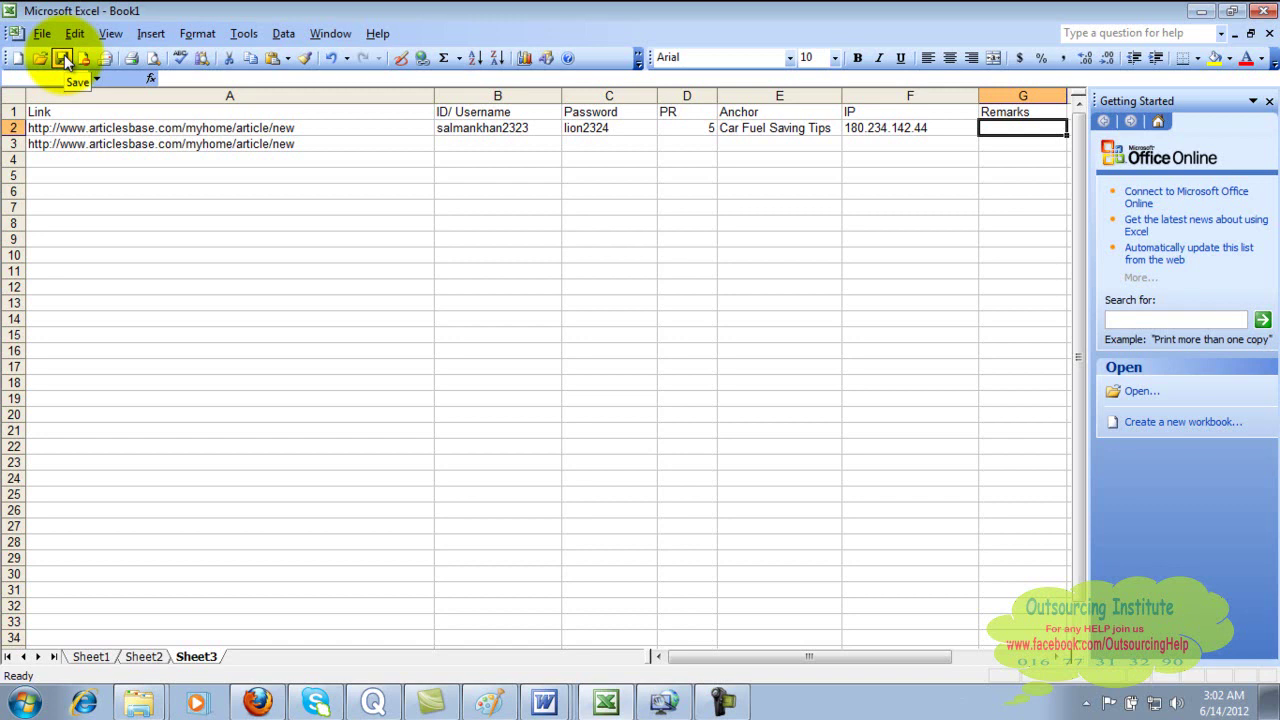
left_click(63, 58)
left_click(279, 127)
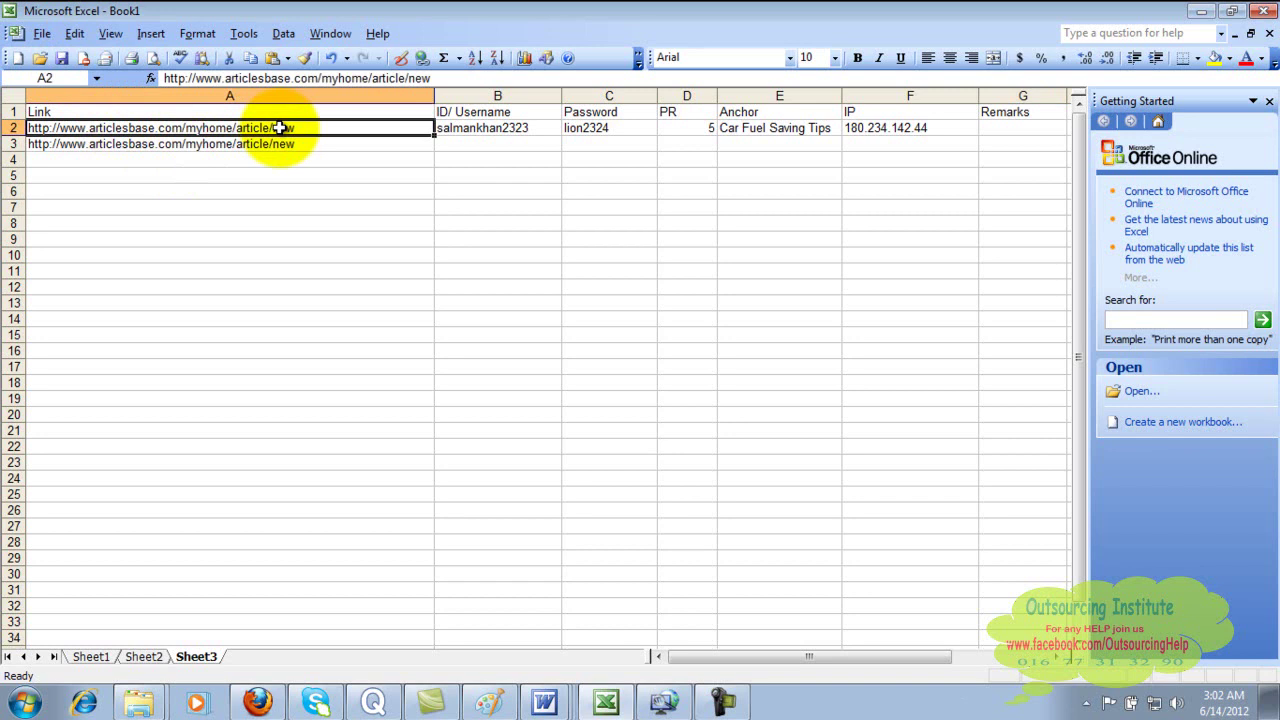
left_click(93, 160)
double_click(107, 225)
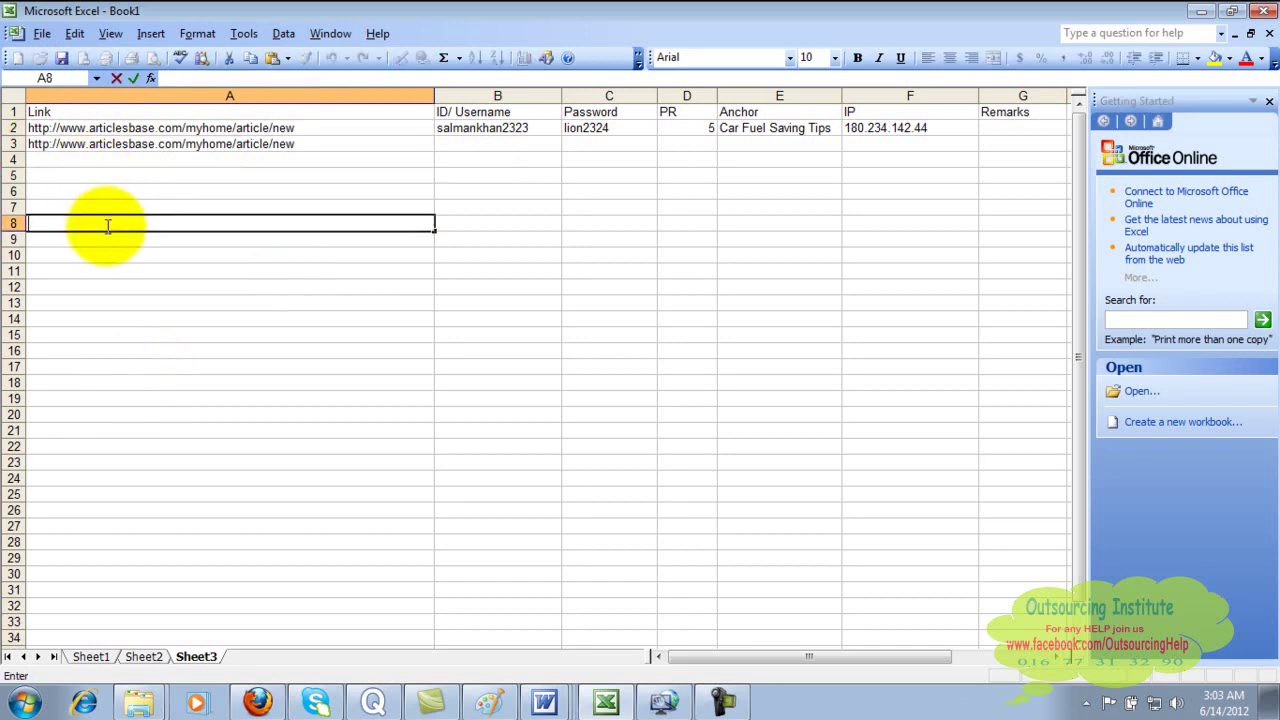
left_click(110, 302)
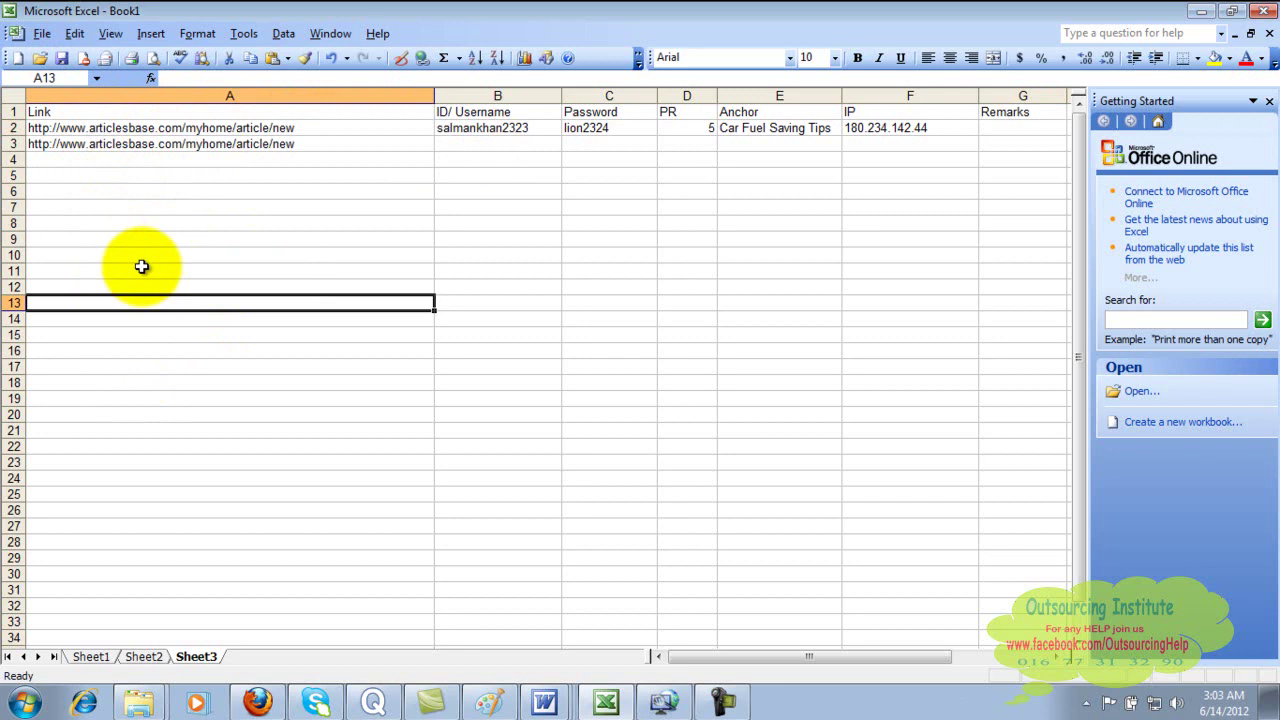
left_click(142, 267)
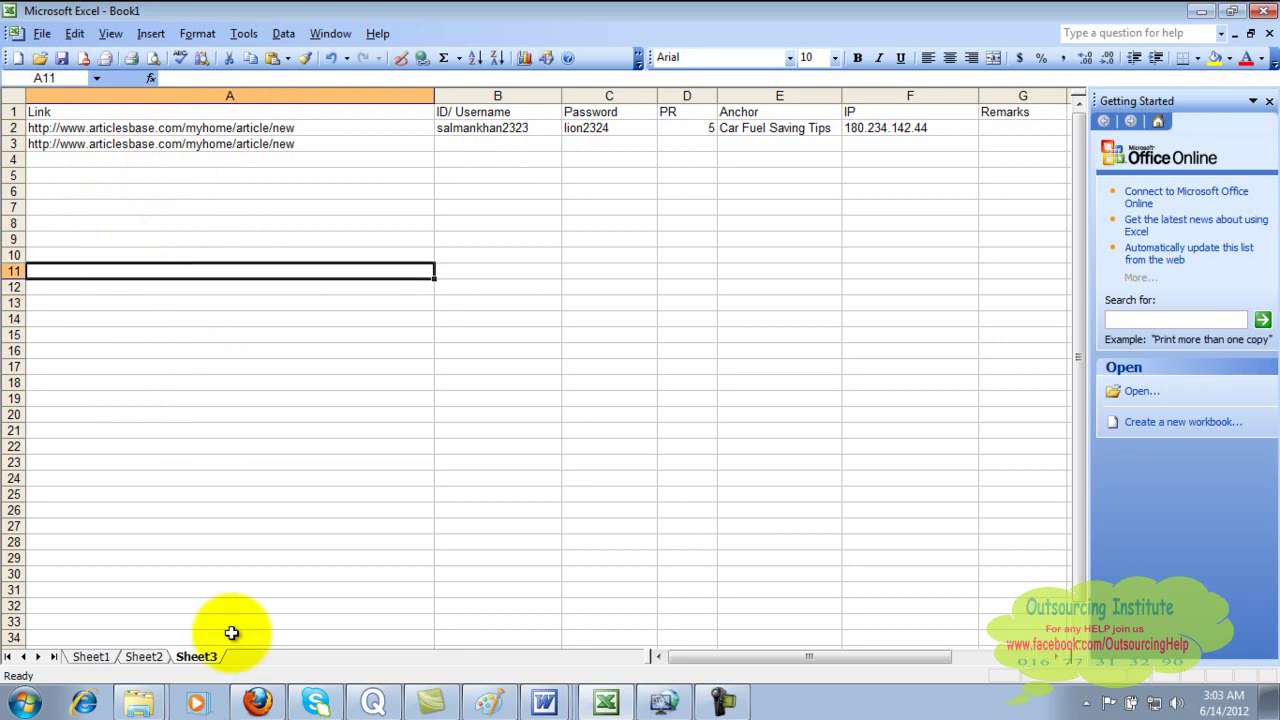
left_click(257, 702)
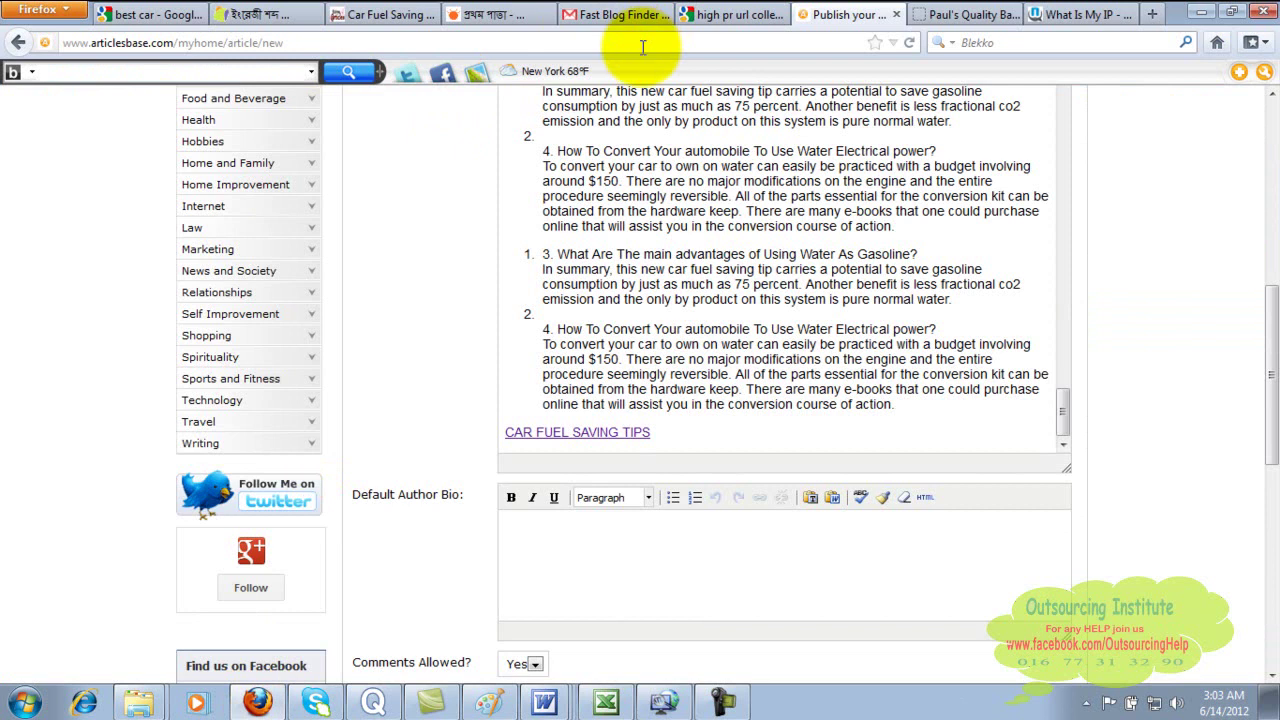
- Scroll the ArticlesBase publish page to its Submit section and select the page URL
left_click(1271, 607)
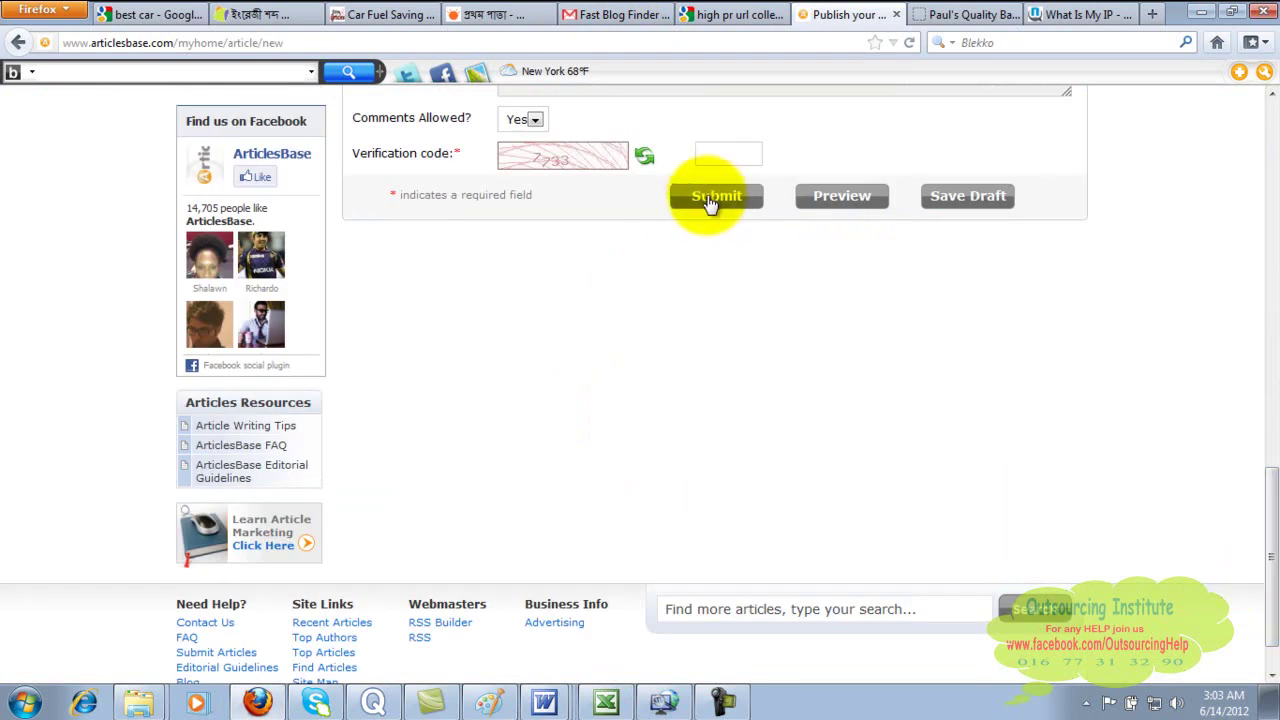
left_click(276, 40)
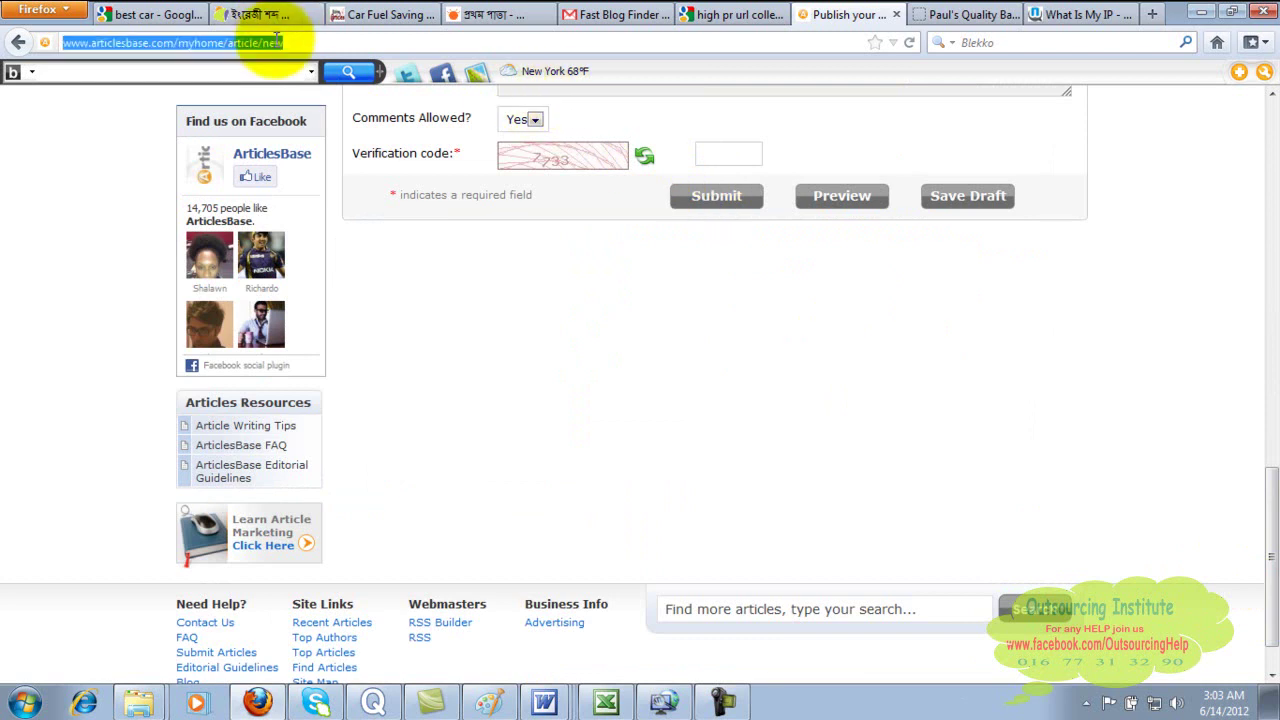
left_click(624, 706)
- Review the row 2 entry: username, password, PR, anchor text, IP 180.234.142.44 and link
left_click(251, 221)
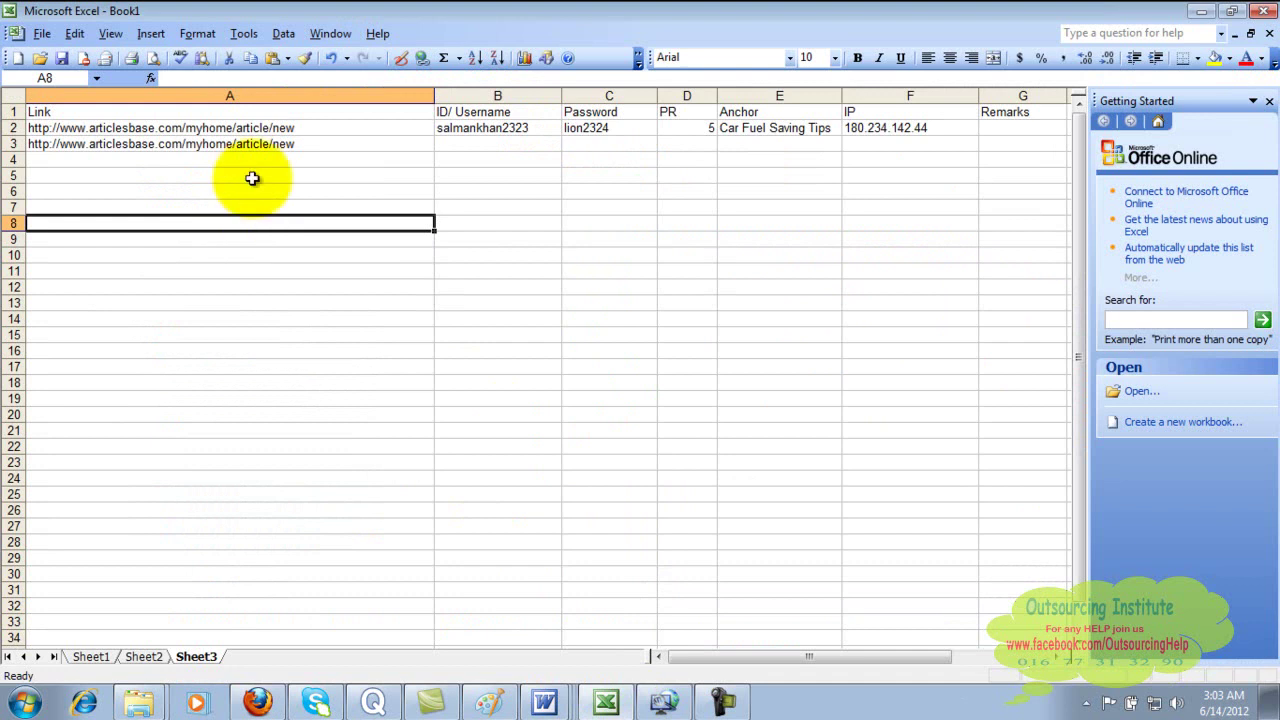
left_click(270, 156)
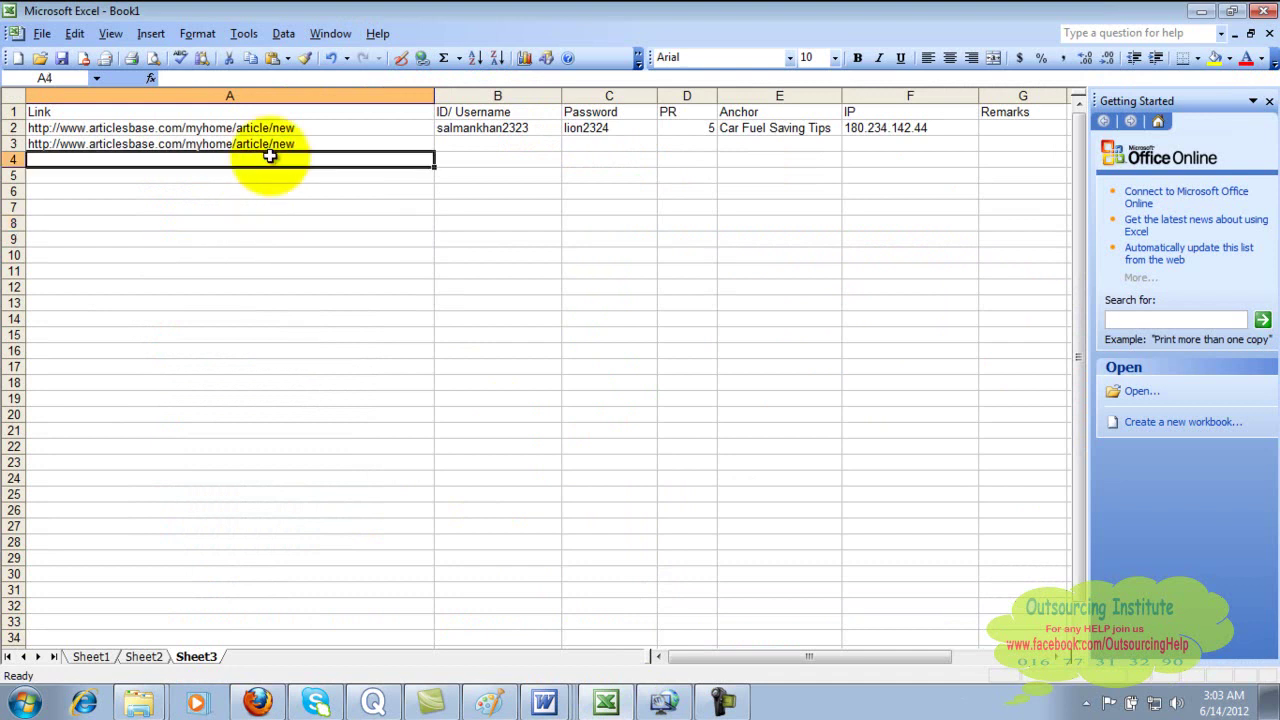
left_click(463, 142)
left_click(505, 127)
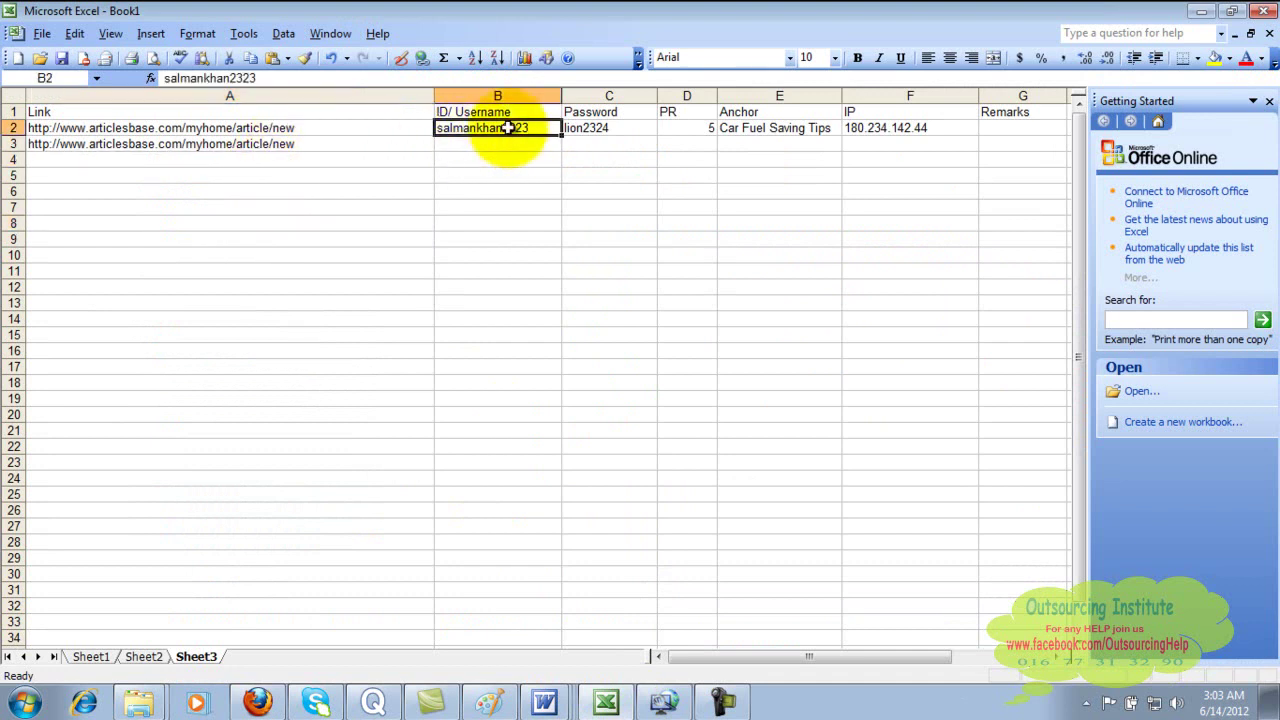
left_click(573, 128)
left_click(707, 127)
left_click(805, 113)
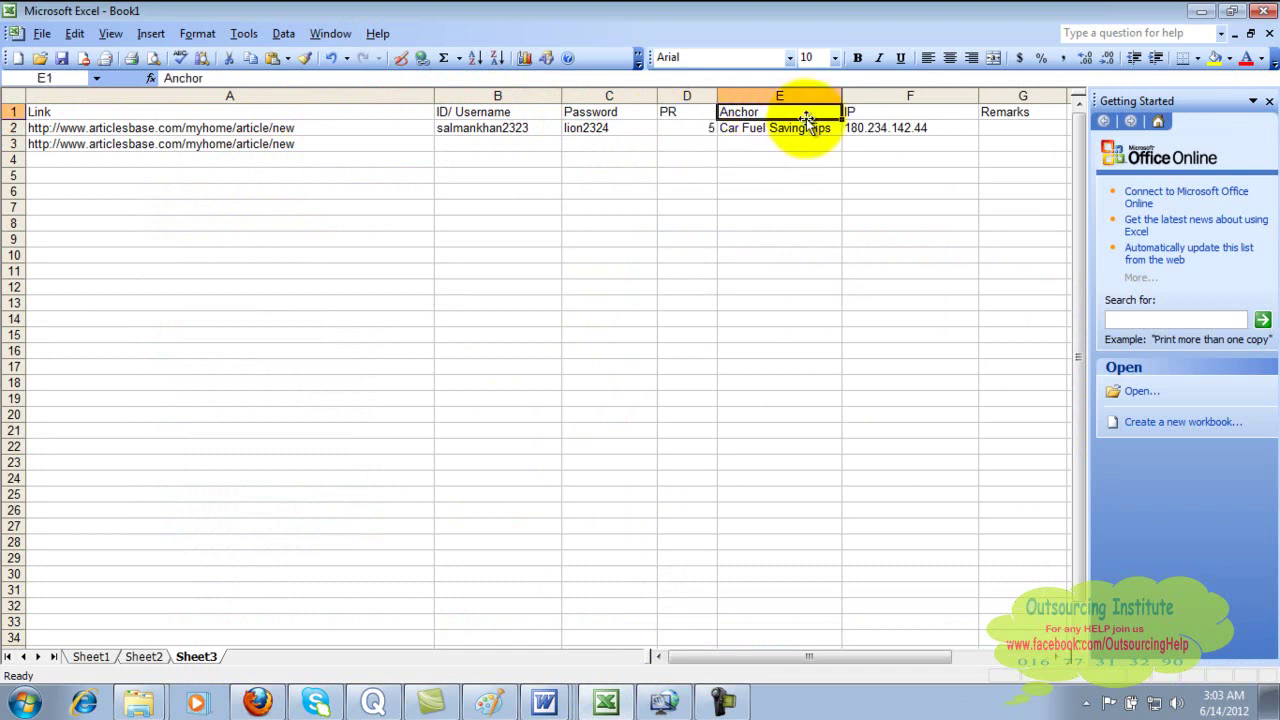
left_click(808, 128)
left_click(880, 127)
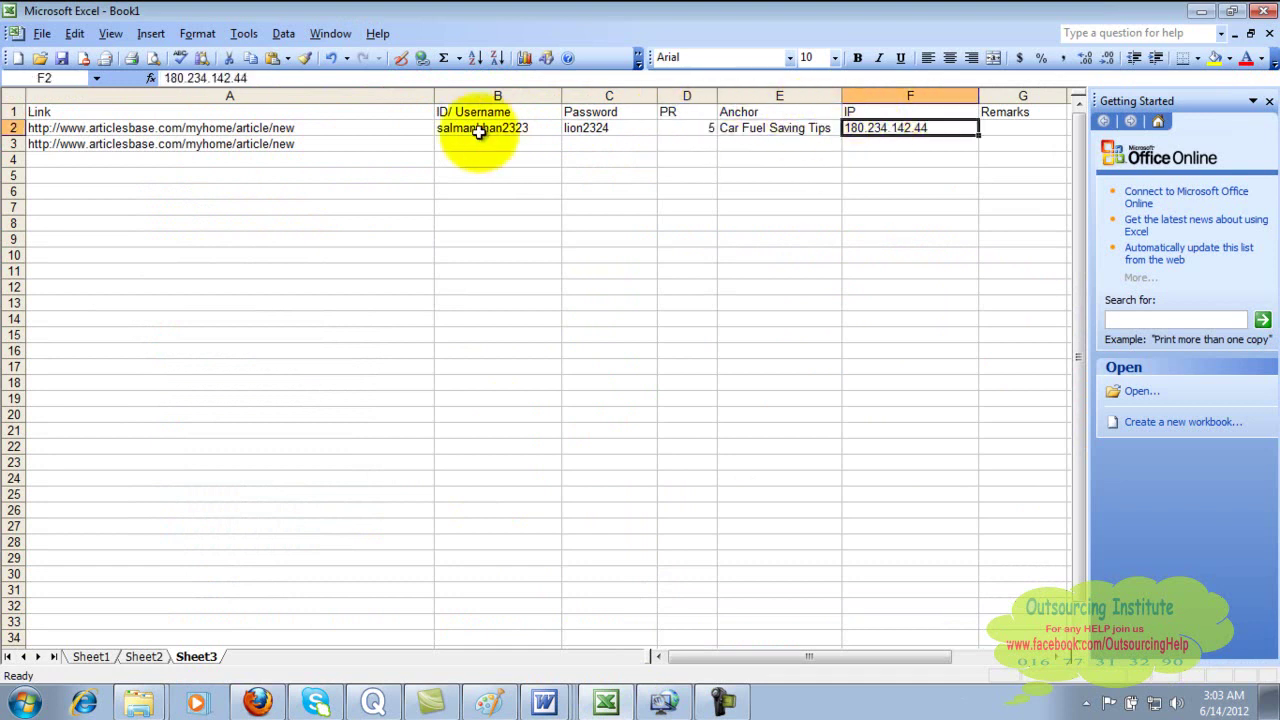
left_click(380, 132)
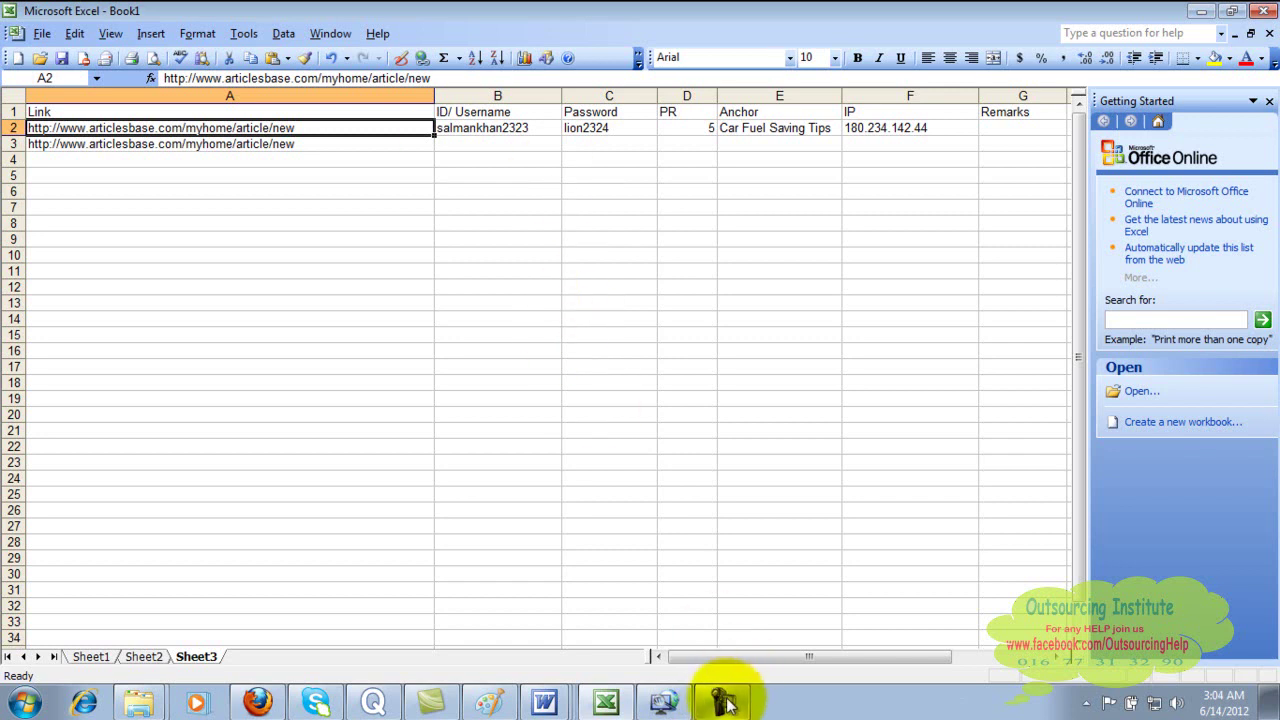
- Recheck the first link in A2, the username in B2 and the second ArticlesBase link in A3
left_click(725, 705)
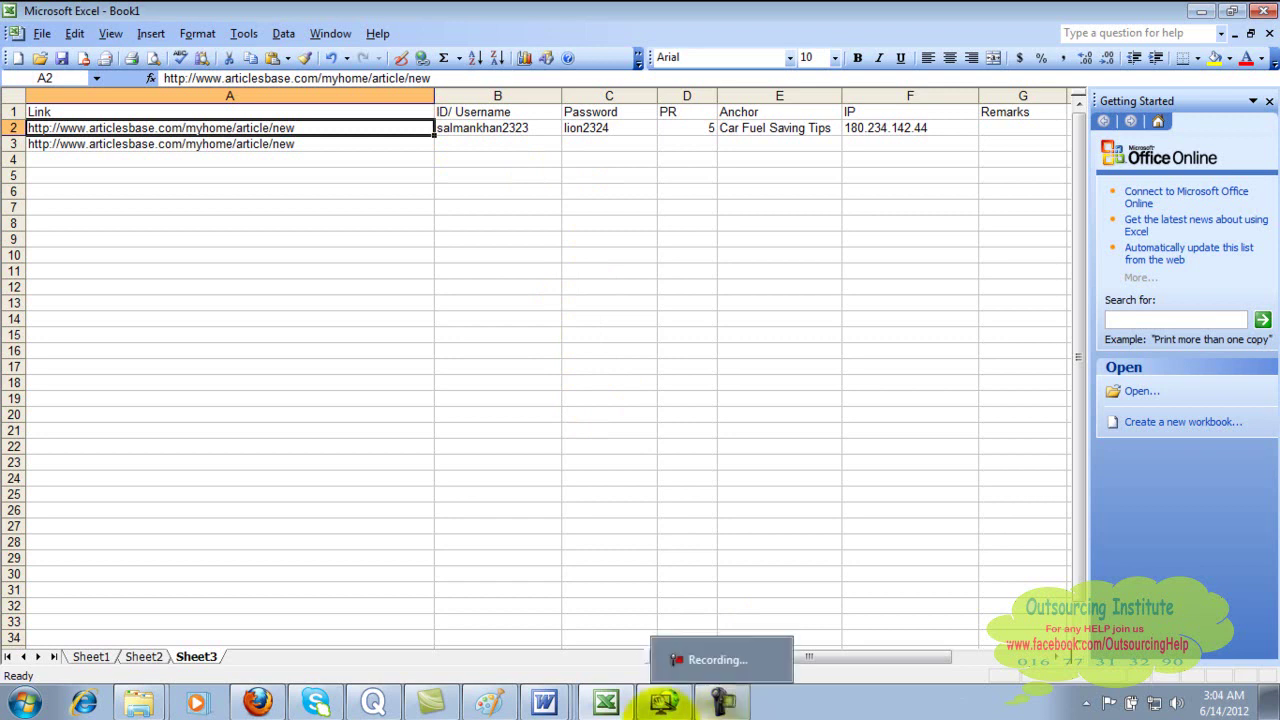
mouse_move(728, 708)
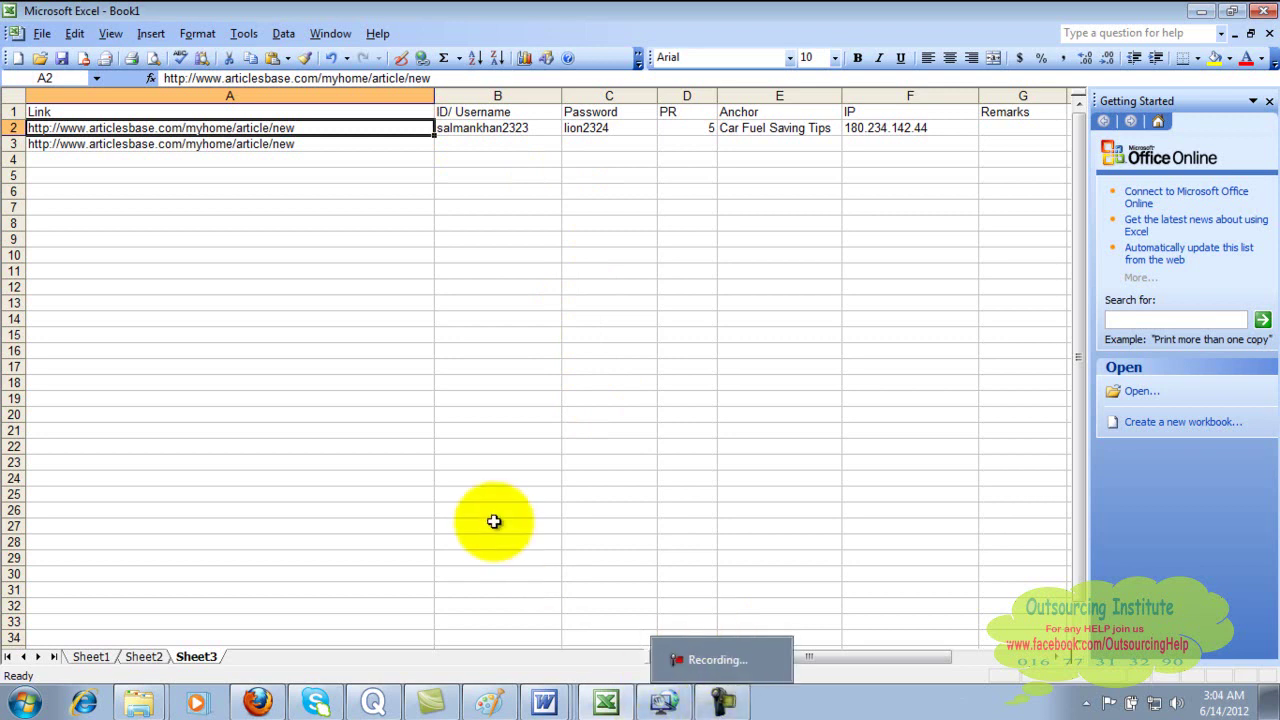
left_click(228, 155)
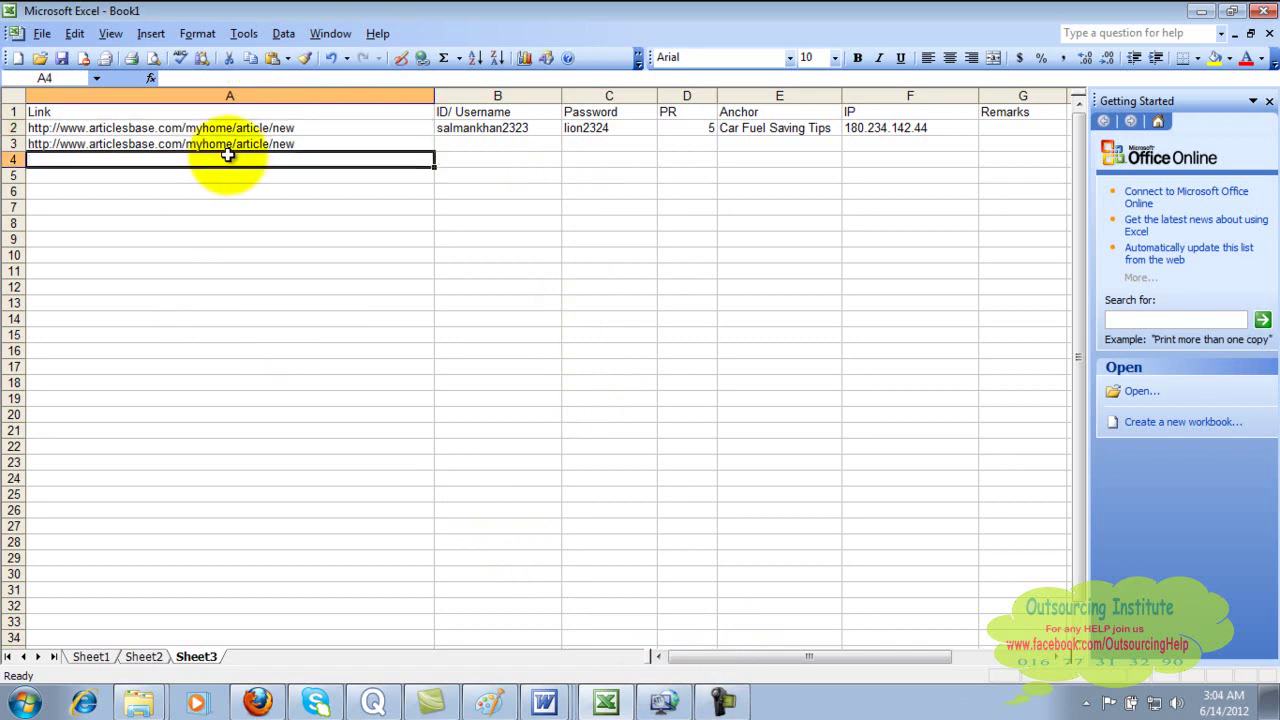
left_click(236, 131)
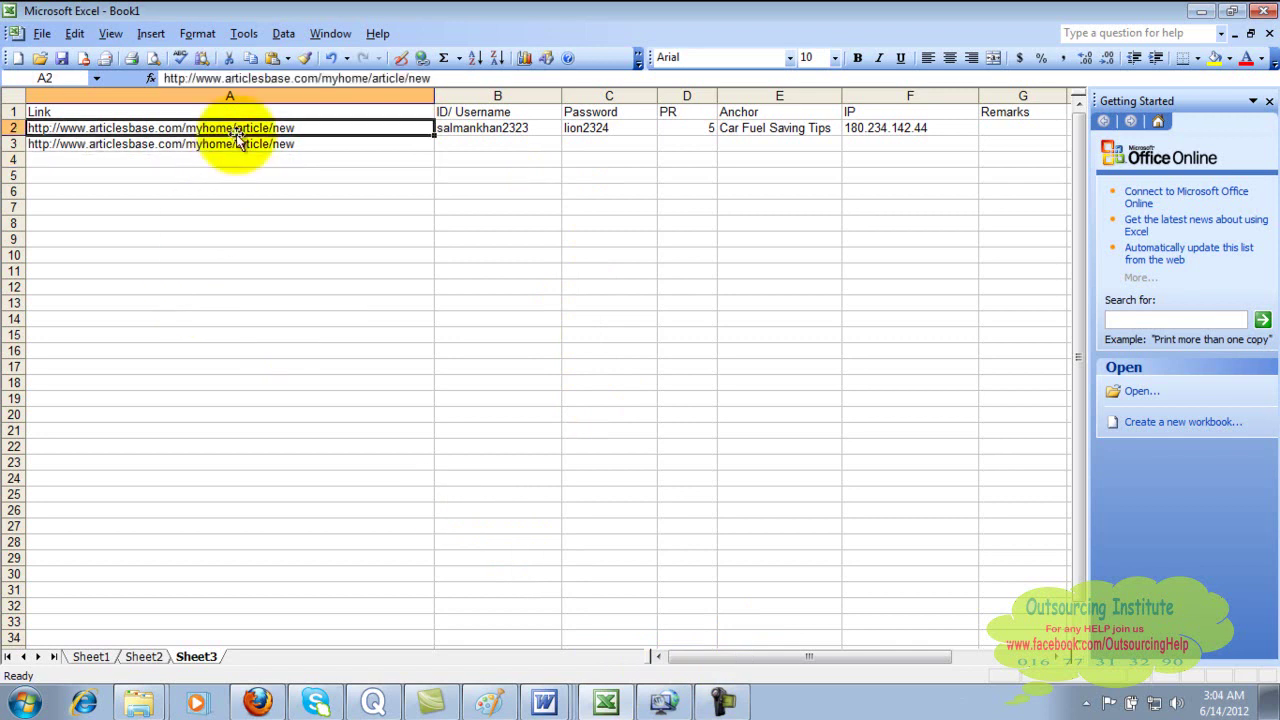
left_click(465, 128)
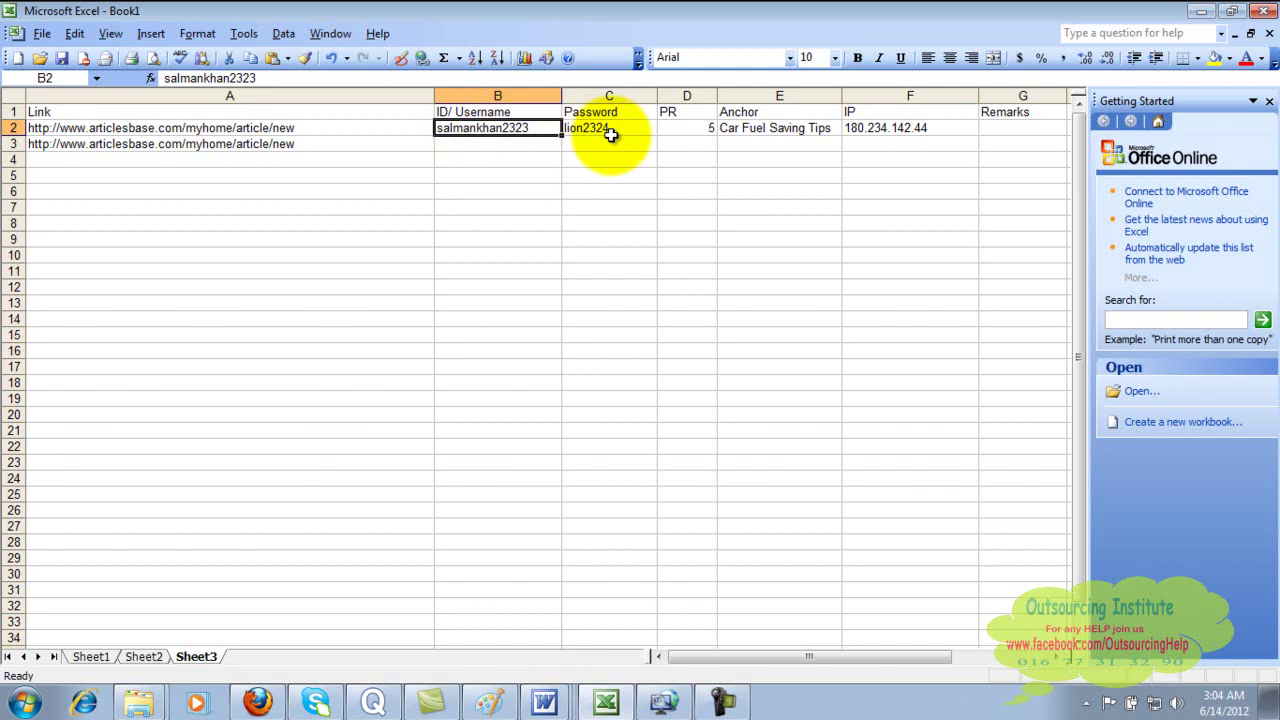
left_click(240, 143)
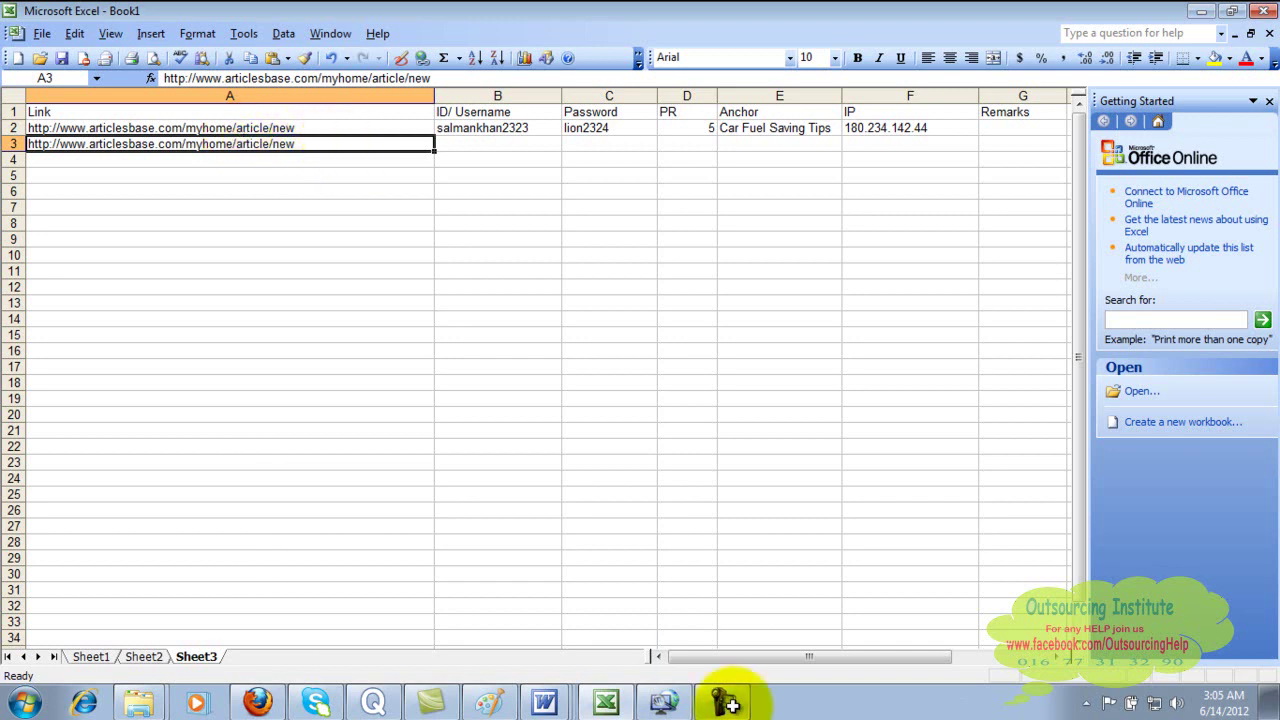
left_click(478, 705)
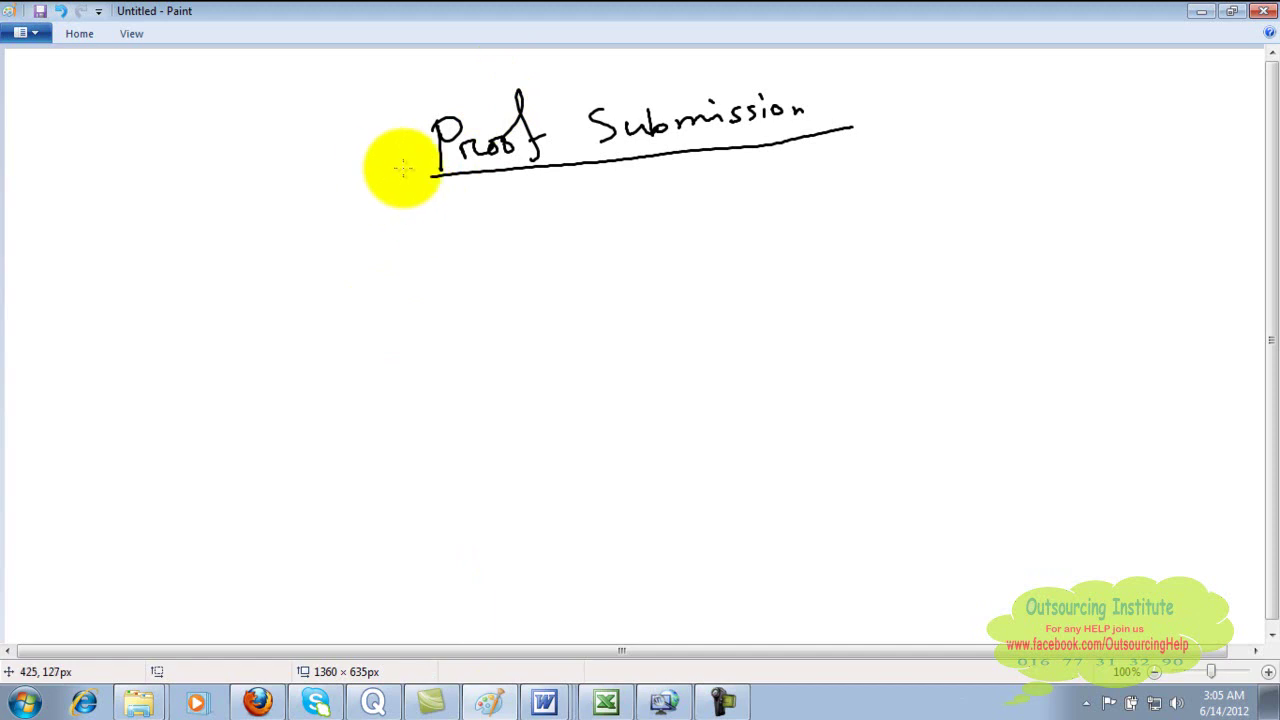
- Scribble out the old Proof Submission heading and begin writing 'Article Rewriting' beneath it
left_click_drag(403, 168, 537, 5)
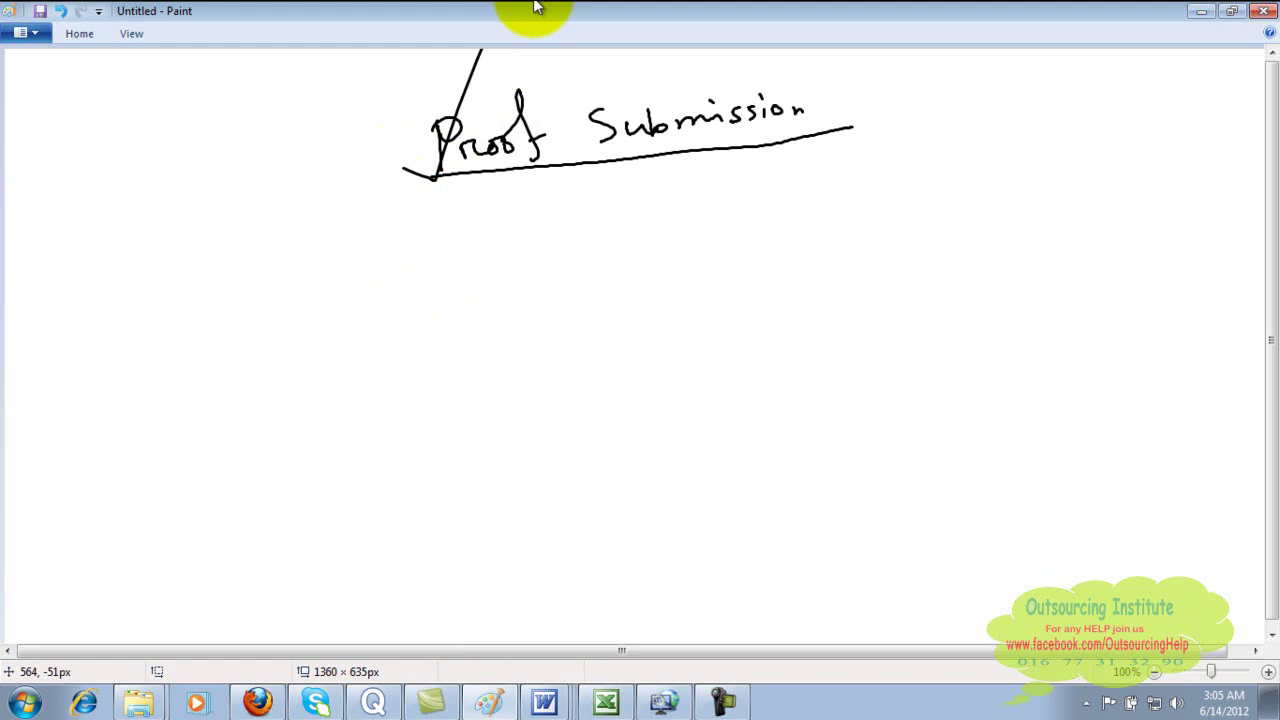
left_click_drag(171, 335, 163, 349)
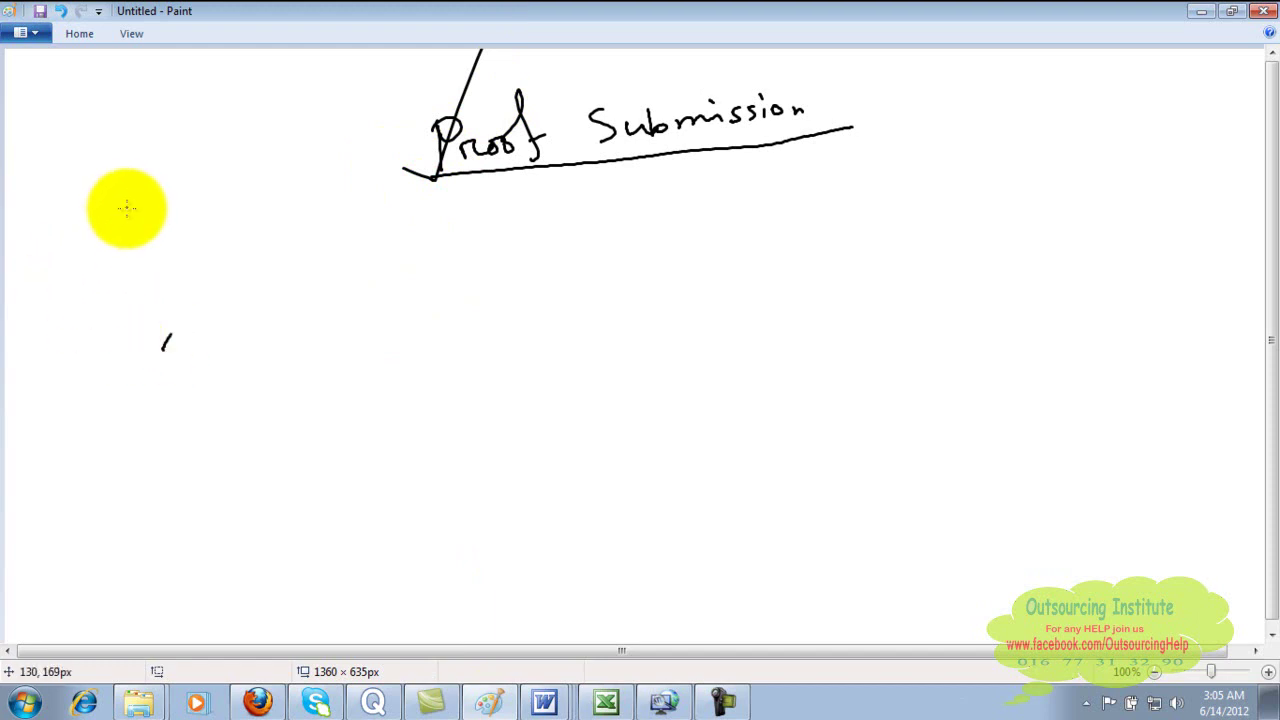
mouse_move(345, 157)
left_mouse_down()
mouse_move(479, 134)
mouse_move(735, 128)
left_mouse_up()
mouse_move(640, 172)
left_mouse_down()
mouse_move(557, 129)
mouse_move(651, 163)
mouse_move(545, 158)
left_mouse_up()
mouse_move(642, 234)
left_mouse_down()
mouse_move(615, 268)
mouse_move(688, 237)
mouse_move(857, 246)
mouse_move(888, 229)
mouse_move(891, 251)
mouse_move(957, 243)
mouse_move(977, 214)
mouse_move(1016, 238)
mouse_move(1029, 223)
mouse_move(1110, 215)
left_mouse_up()
- Draw an arrow under Article Rewriting, write 'URL Collection', and add the next down arrow
mouse_move(794, 280)
left_mouse_down()
mouse_move(793, 321)
mouse_move(808, 312)
left_mouse_up()
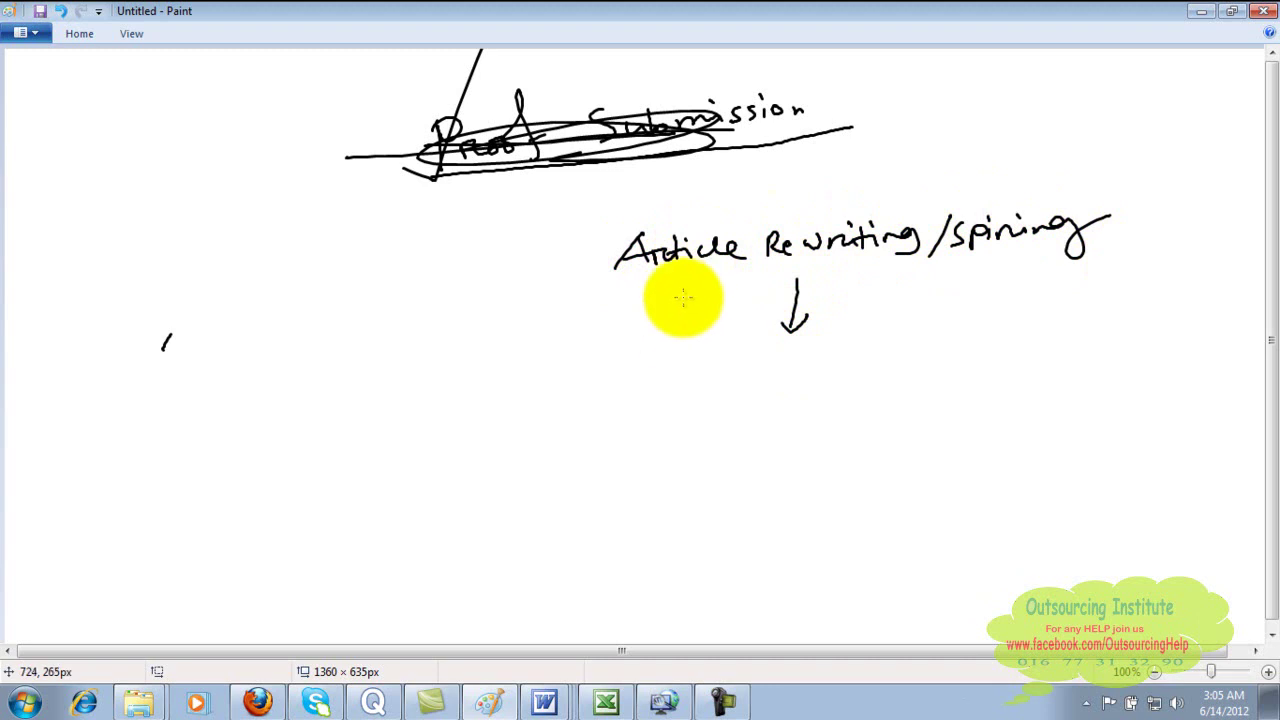
mouse_move(672, 380)
left_mouse_down()
mouse_move(675, 396)
mouse_move(708, 384)
mouse_move(774, 391)
left_mouse_up()
mouse_move(852, 362)
left_mouse_down()
mouse_move(850, 376)
mouse_move(891, 377)
mouse_move(945, 352)
mouse_move(959, 372)
mouse_move(974, 356)
mouse_move(1008, 366)
left_mouse_up()
mouse_move(815, 407)
left_mouse_down()
mouse_move(817, 440)
mouse_move(832, 424)
left_mouse_up()
mouse_move(757, 468)
left_mouse_down()
mouse_move(758, 512)
mouse_move(772, 484)
left_mouse_up()
- Write 'Posting', draw an arrow beneath it, and write 'Proof Submission' at the bottom
mouse_move(792, 478)
left_mouse_down()
mouse_move(790, 496)
mouse_move(871, 476)
mouse_move(897, 476)
mouse_move(905, 495)
mouse_move(941, 450)
left_mouse_up()
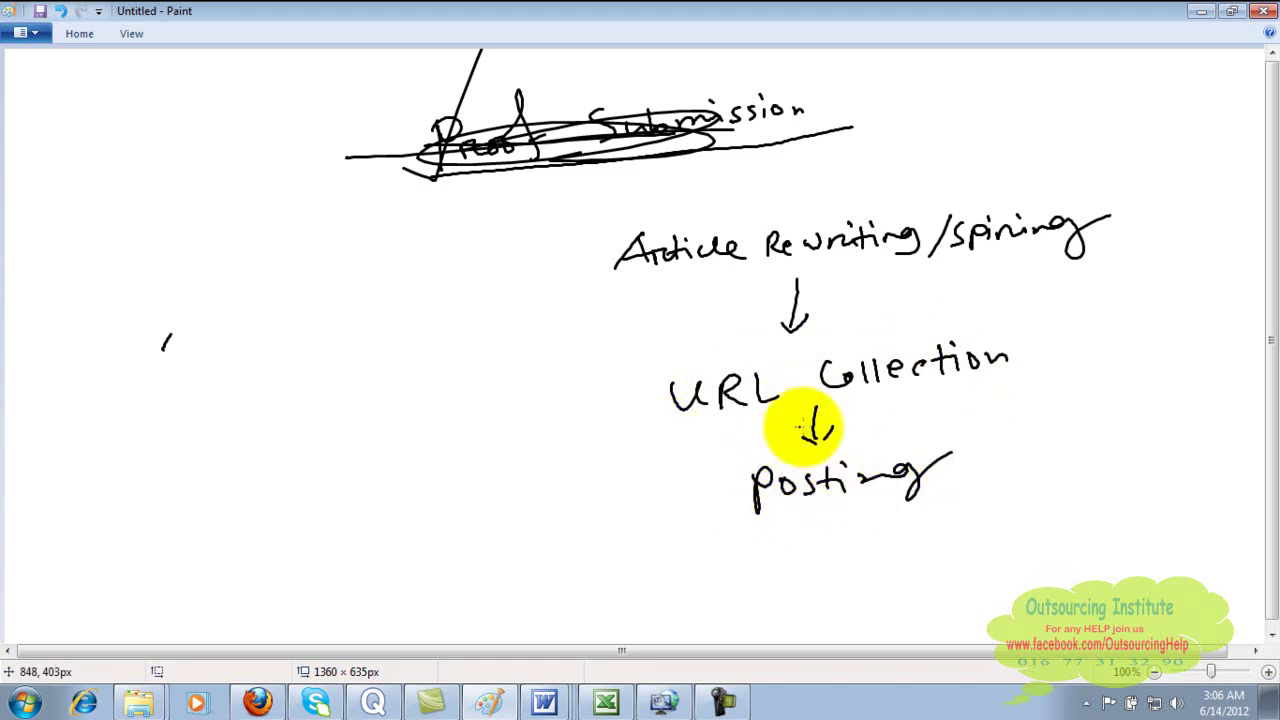
left_click_drag(840, 500, 838, 530)
left_click_drag(762, 548, 765, 592)
mouse_move(765, 550)
left_mouse_down()
mouse_move(766, 563)
mouse_move(866, 568)
left_mouse_up()
left_click_drag(878, 512, 866, 590)
mouse_move(852, 555)
left_mouse_down()
mouse_move(894, 549)
mouse_move(910, 566)
mouse_move(1032, 549)
left_mouse_up()
left_click(1030, 521)
mouse_move(1057, 527)
left_mouse_down()
mouse_move(1046, 547)
mouse_move(1092, 532)
left_mouse_up()
left_click_drag(1100, 536, 1127, 540)
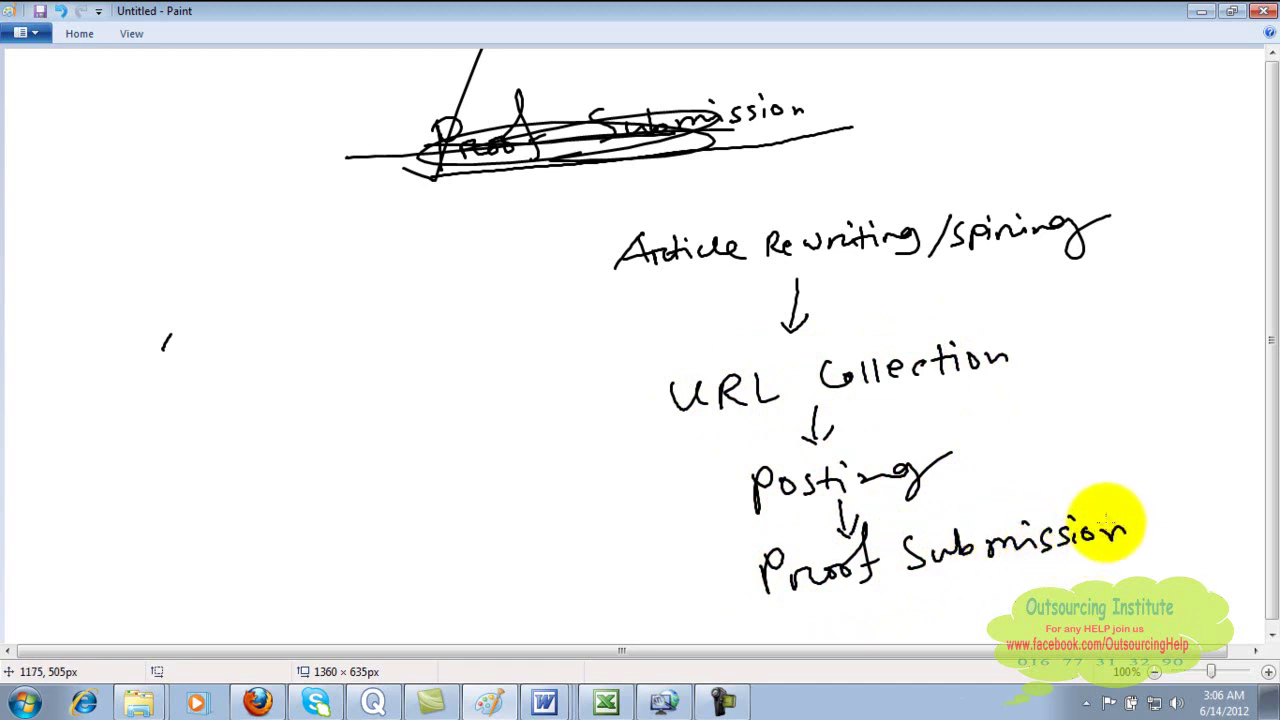